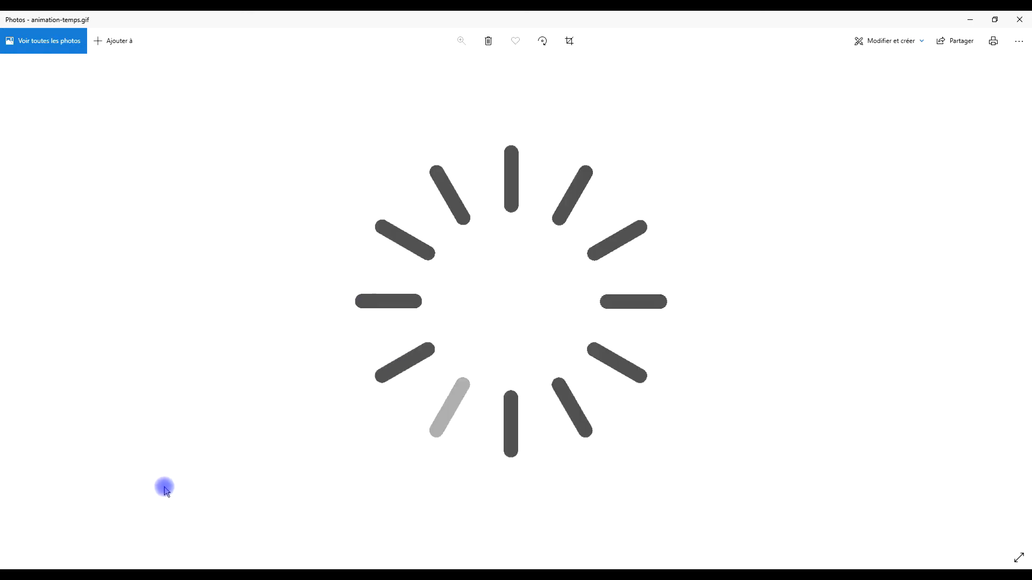
Step: Switch to GIMP to examine the twelve tiret layers of the finished animation-temps project, and bring up the empty GIMP window
{"action": "left_click", "coordinate": [40, 569]}
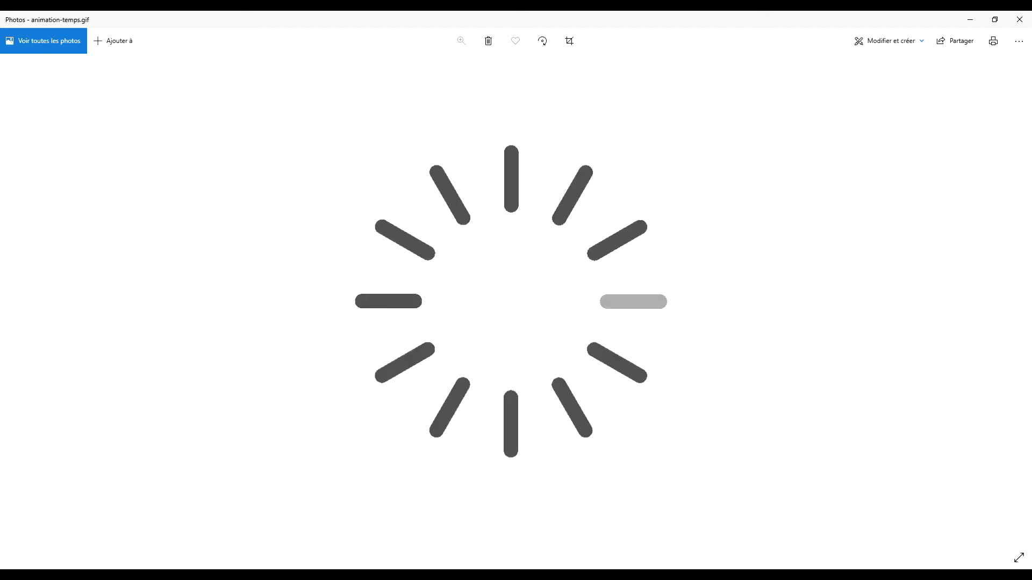
{"action": "left_click", "coordinate": [409, 574]}
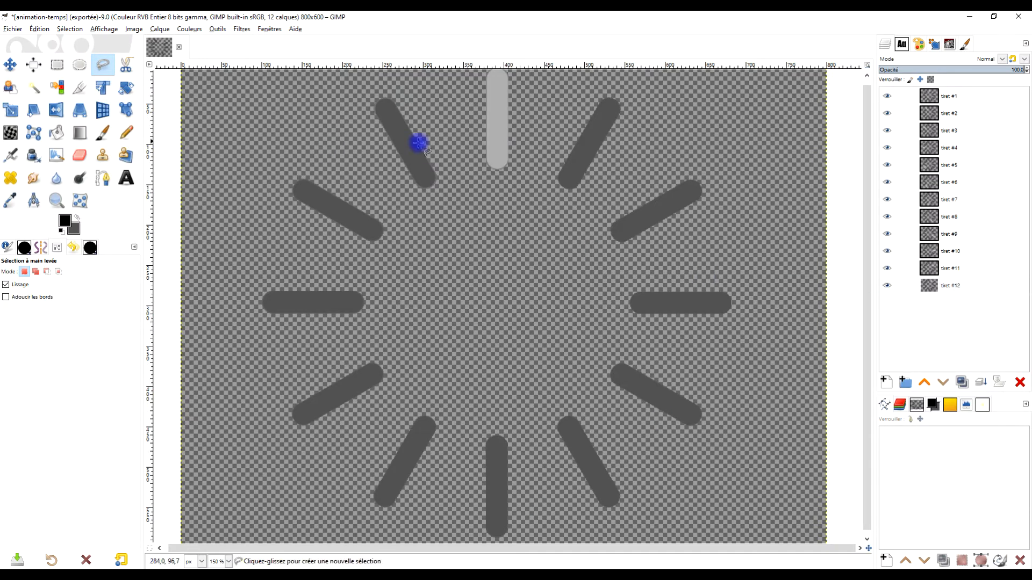
{"action": "scroll", "coordinate": [670, 149], "scroll_direction": "right", "scroll_amount": 1}
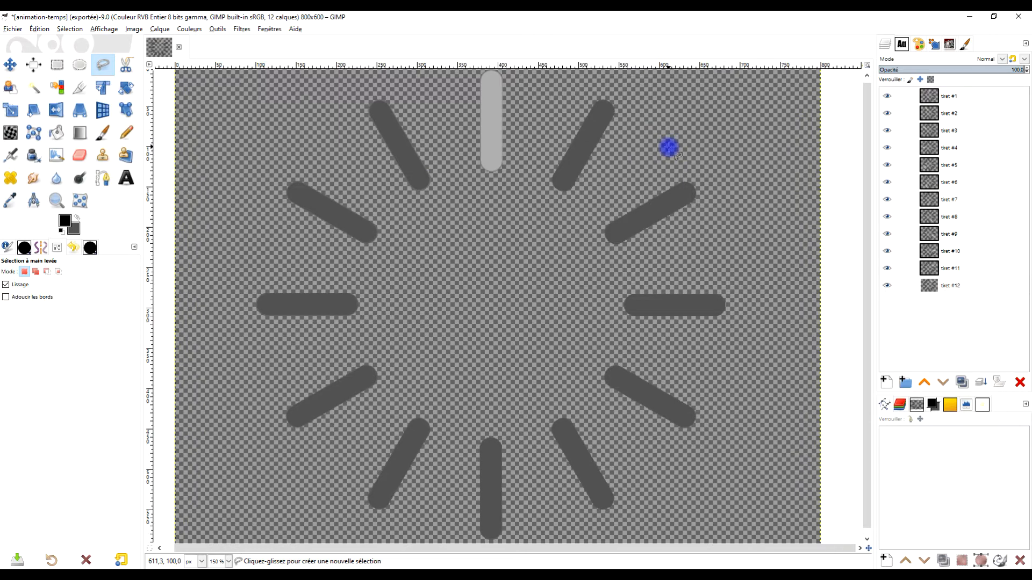
{"action": "left_click", "coordinate": [524, 573]}
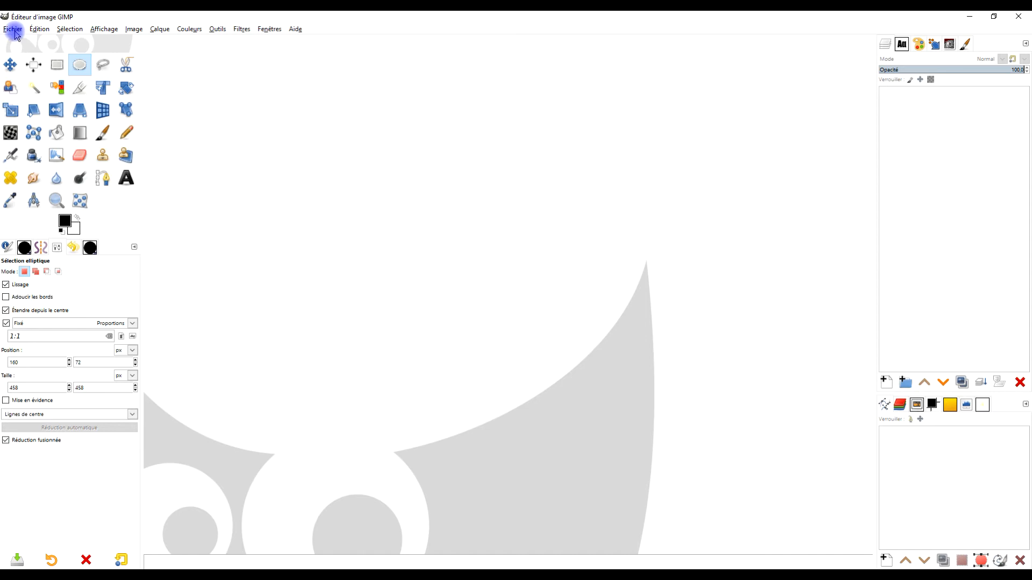
Step: Create a new image from the 800x600 template, filled with white (Blanc)
{"action": "left_click", "coordinate": [13, 30]}
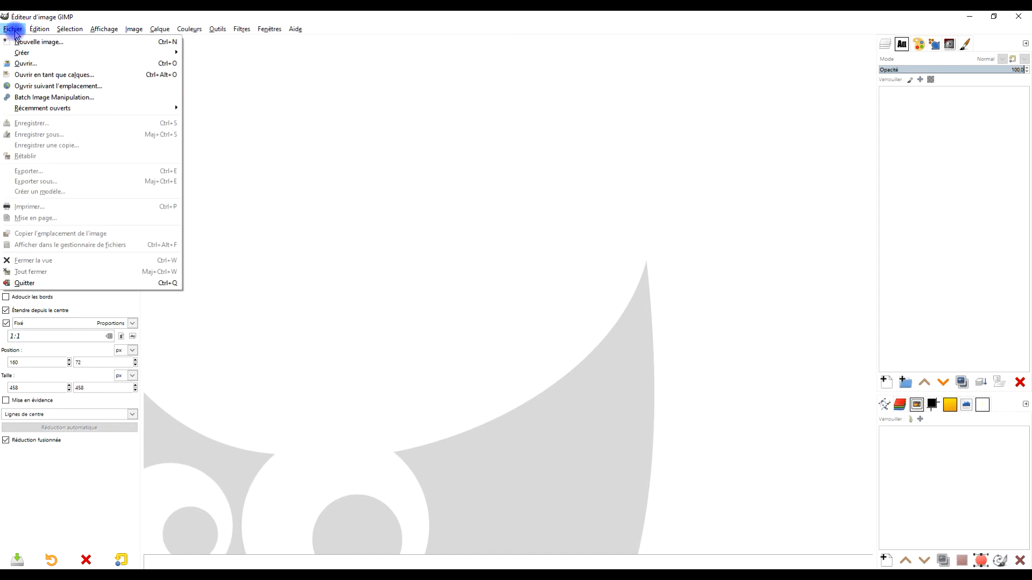
{"action": "left_click", "coordinate": [78, 45]}
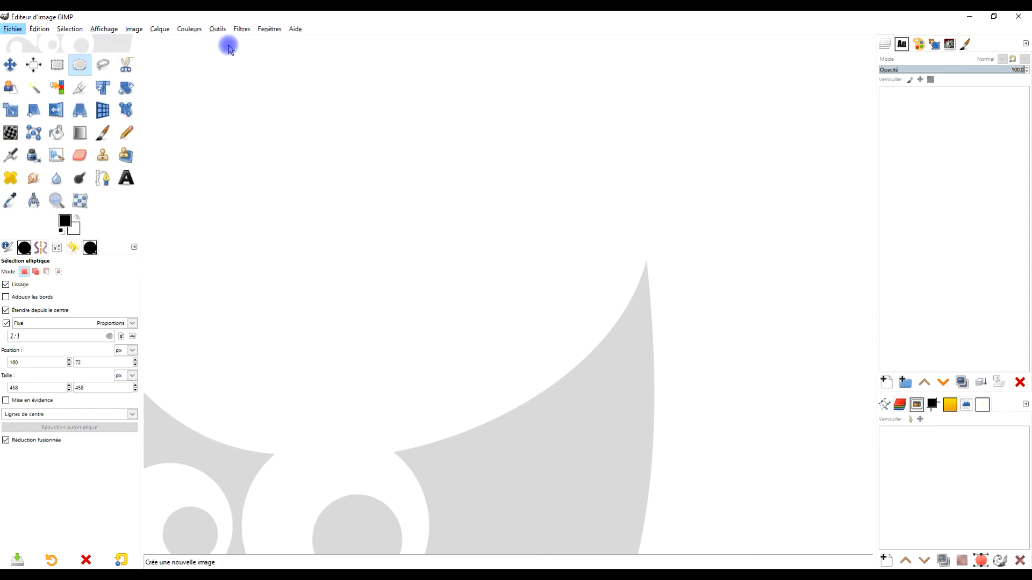
{"action": "left_click", "coordinate": [453, 105]}
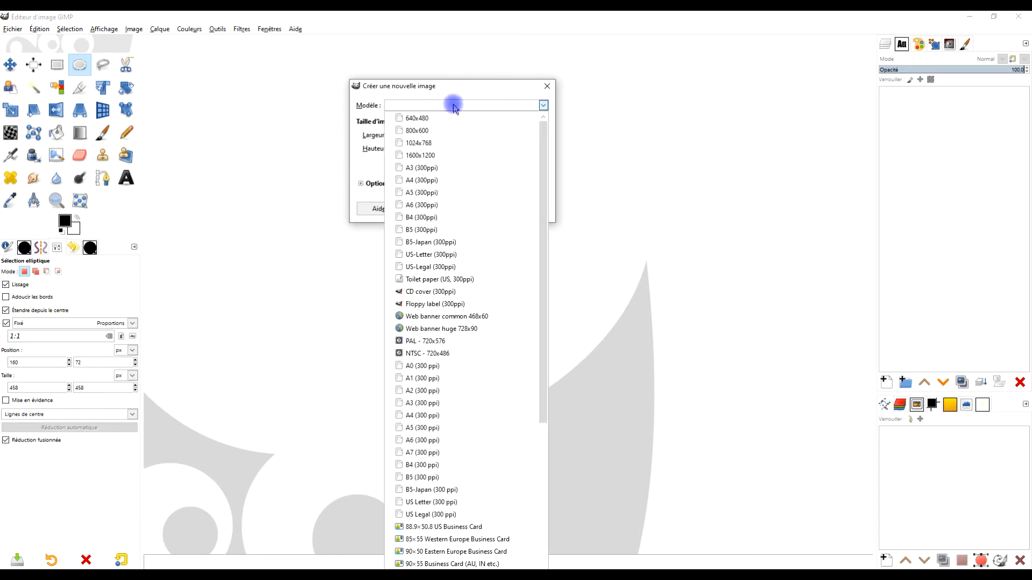
{"action": "left_click", "coordinate": [418, 131]}
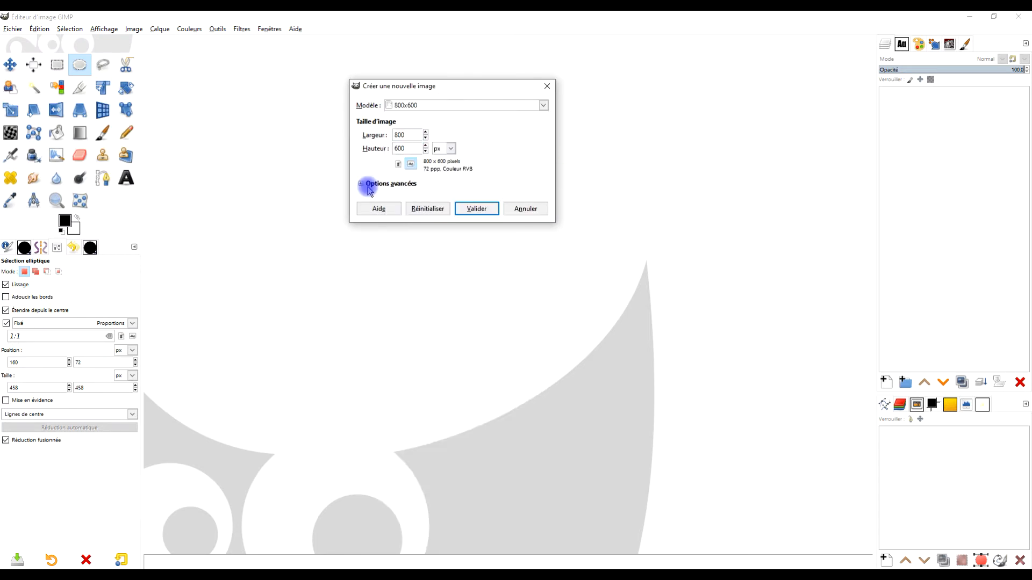
{"action": "left_click", "coordinate": [361, 185]}
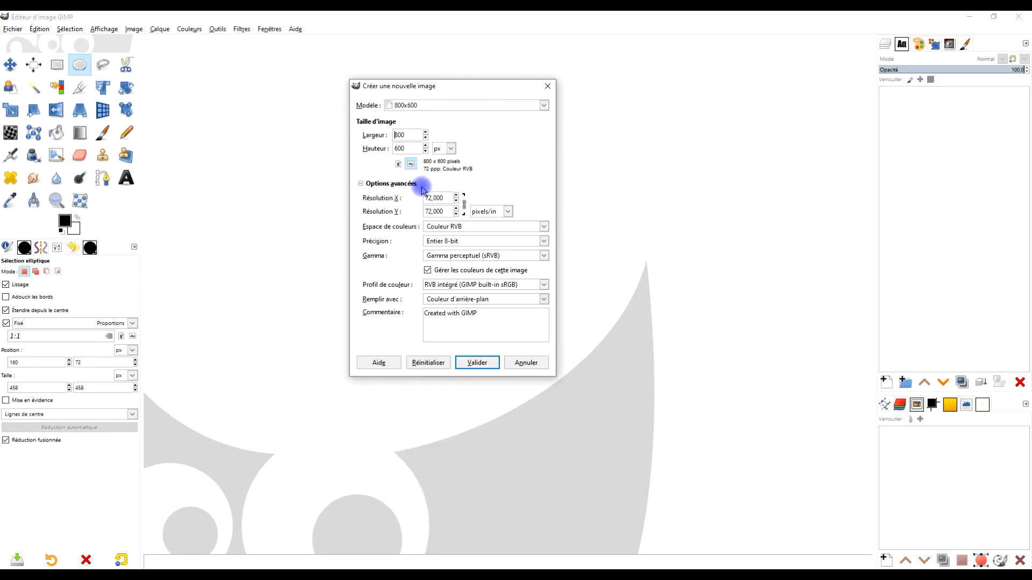
{"action": "left_click", "coordinate": [470, 299]}
{"action": "left_click", "coordinate": [437, 336]}
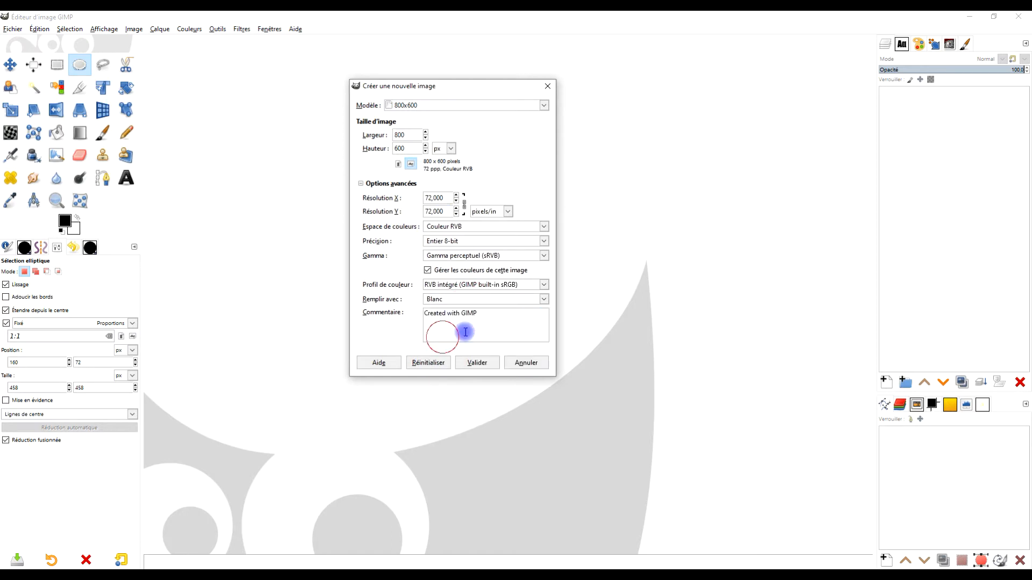
{"action": "left_click", "coordinate": [476, 363]}
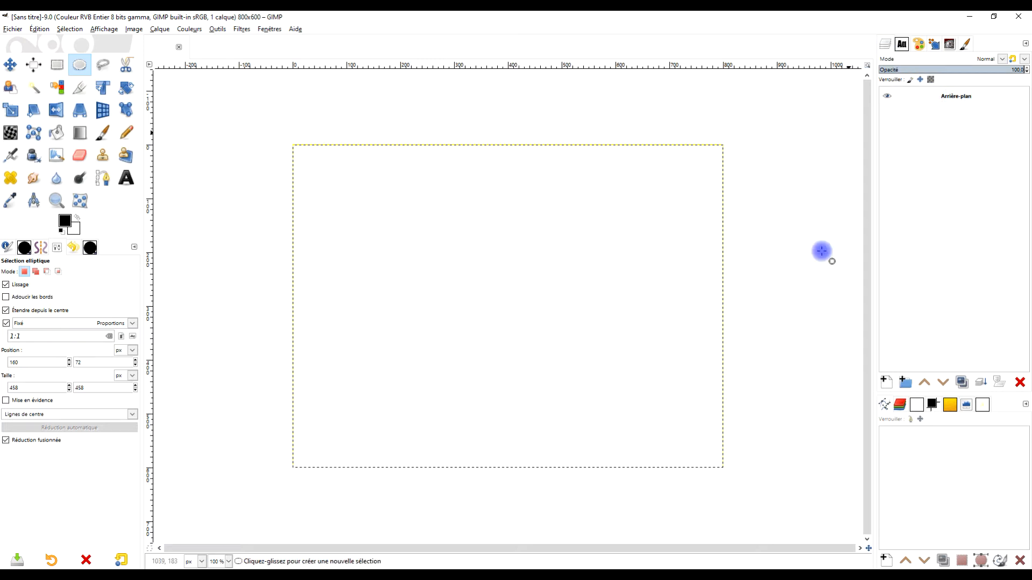
Step: Add a new 800 × 600 px layer named "cercle" filled with transparency and make it the active layer
{"action": "left_click", "coordinate": [886, 383]}
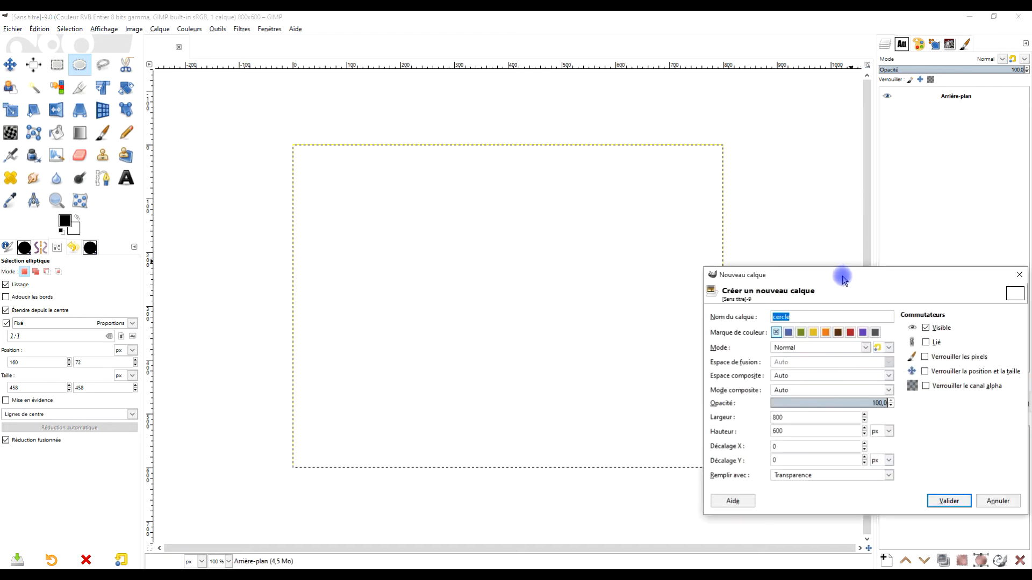
{"action": "left_click_drag", "start_coordinate": [842, 279], "coordinate": [545, 122]}
{"action": "left_click", "coordinate": [520, 314]}
{"action": "left_click", "coordinate": [510, 367]}
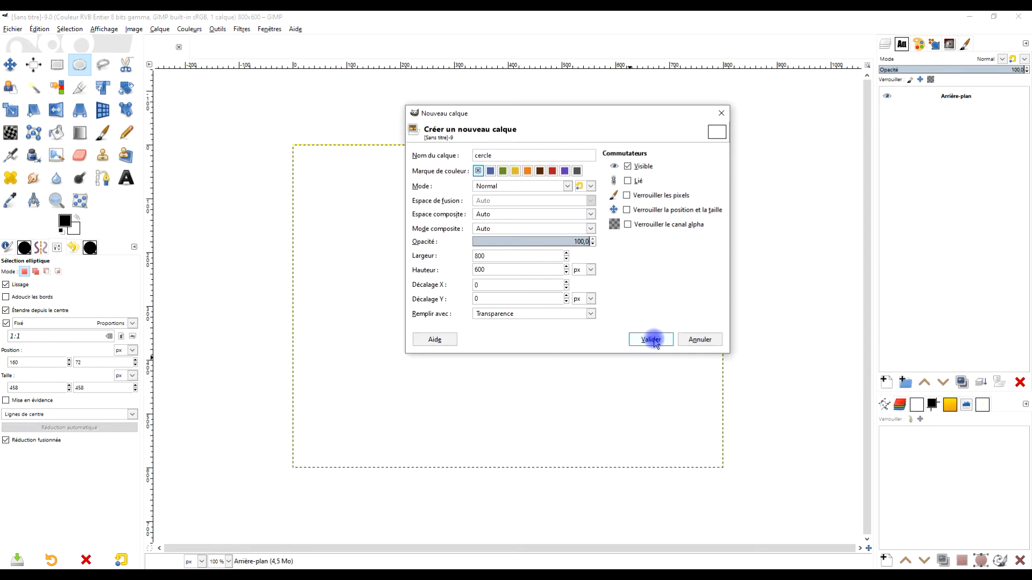
{"action": "left_click", "coordinate": [651, 339]}
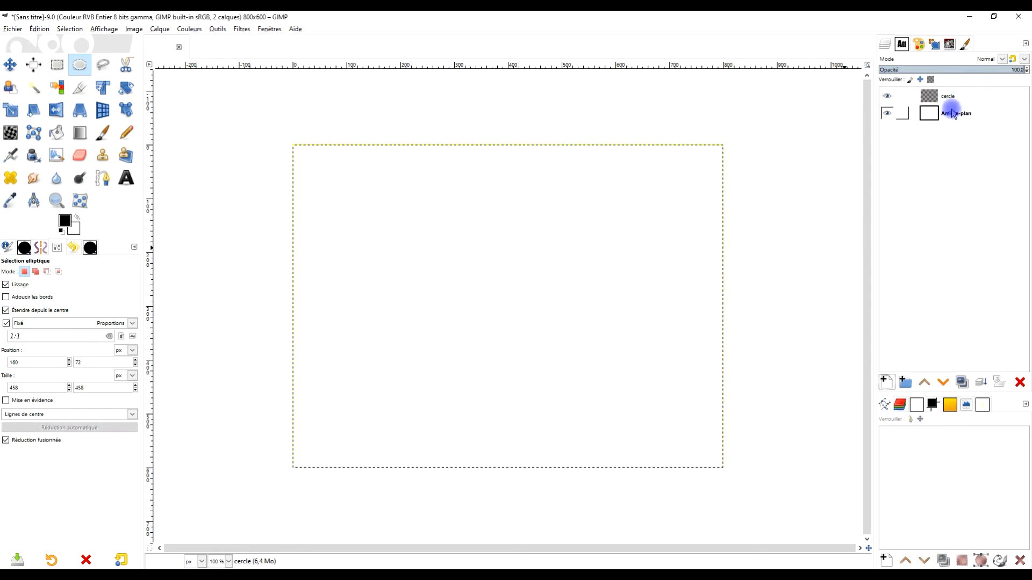
{"action": "left_click", "coordinate": [946, 98]}
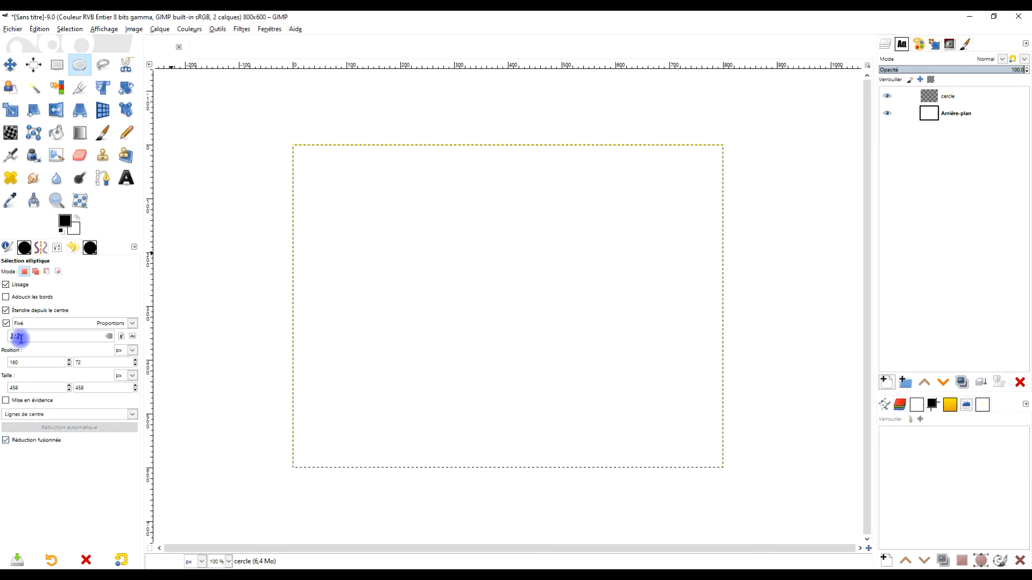
Step: Make a circular selection about 456 px in diameter around the canvas centre, with the centre-line guides (Lignes de centre) enabled
{"action": "left_click", "coordinate": [18, 415]}
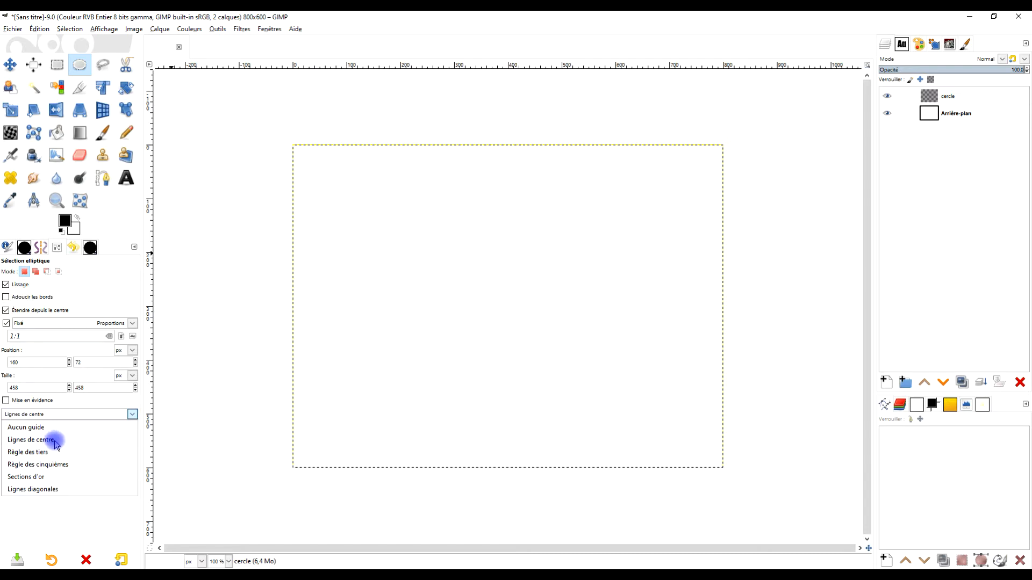
{"action": "left_click", "coordinate": [55, 442]}
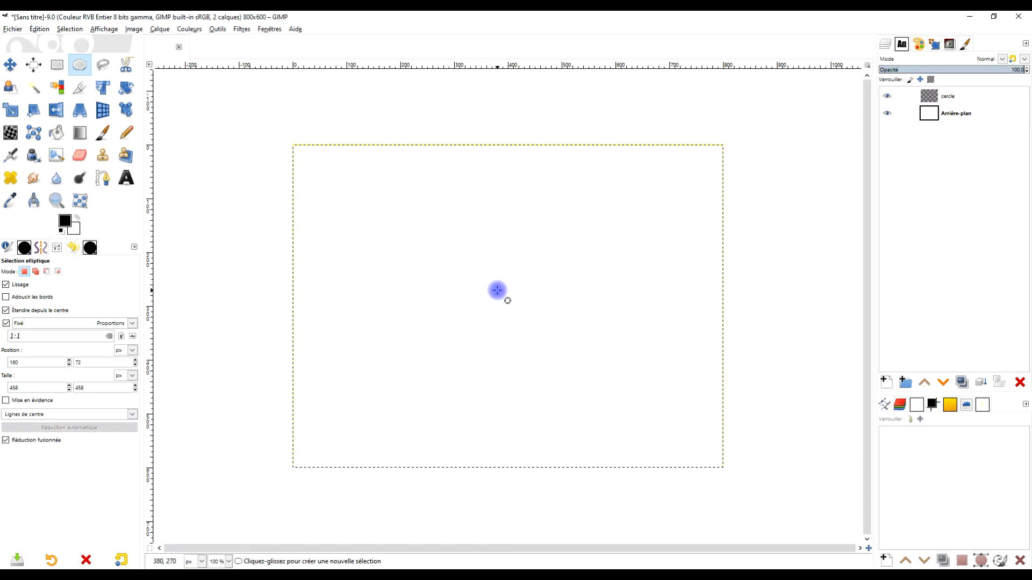
{"action": "mouse_move", "coordinate": [497, 287]}
{"action": "left_mouse_down"}
{"action": "mouse_move", "coordinate": [609, 410]}
{"action": "mouse_move", "coordinate": [502, 304]}
{"action": "left_mouse_up"}
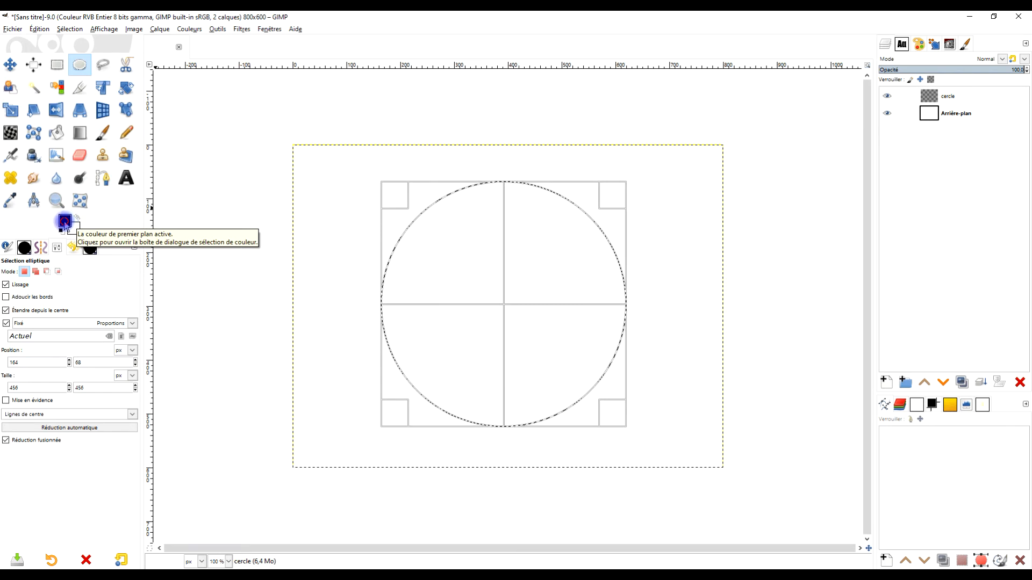
Step: Keep black (000000) as the foreground colour and fill the circular selection on the cercle layer with it
{"action": "left_click", "coordinate": [64, 221]}
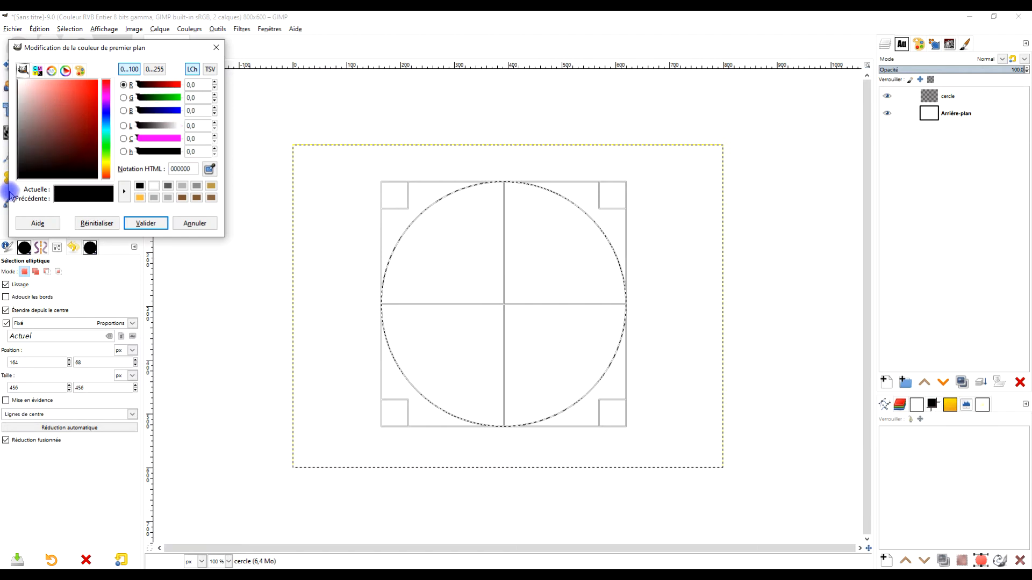
{"action": "left_click", "coordinate": [144, 223]}
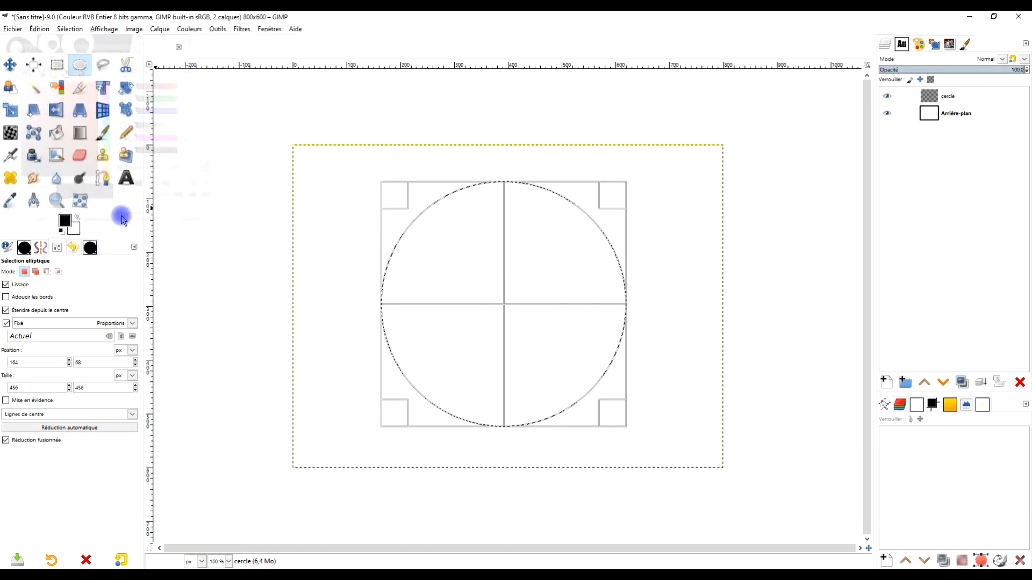
{"action": "left_click_drag", "start_coordinate": [64, 222], "coordinate": [551, 244]}
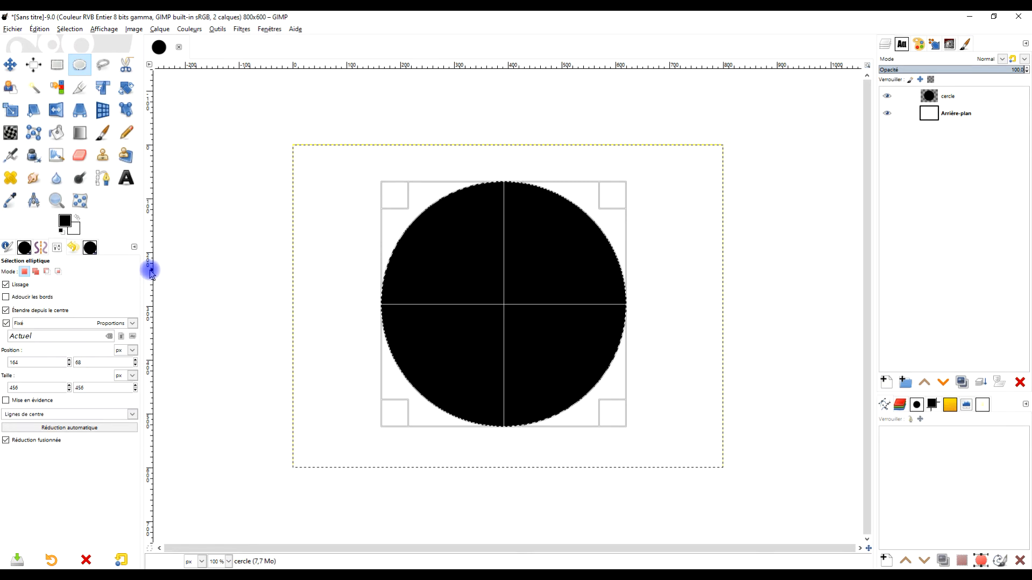
Step: Place one horizontal and one vertical guide crossing at the circle's centre, and check that snapping to guides is enabled
{"action": "left_click_drag", "start_coordinate": [151, 272], "coordinate": [505, 330]}
{"action": "left_click_drag", "start_coordinate": [579, 65], "coordinate": [629, 305]}
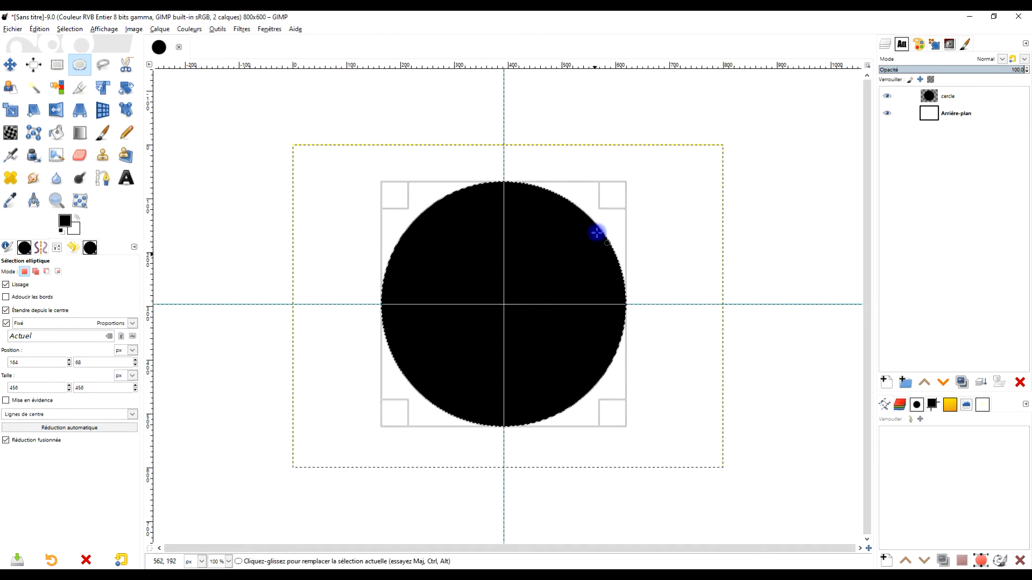
{"action": "left_click", "coordinate": [99, 28]}
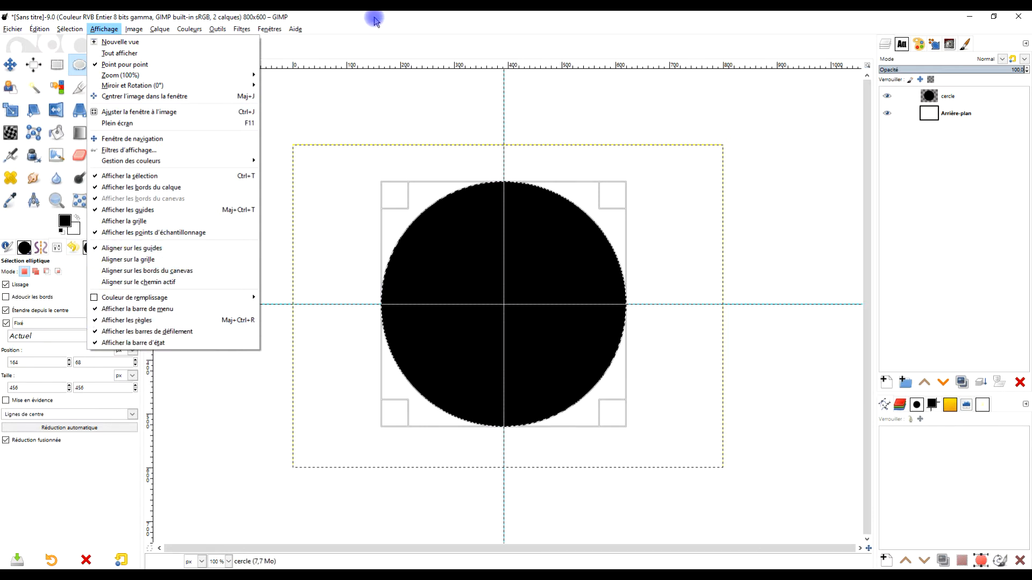
{"action": "left_click", "coordinate": [324, 28]}
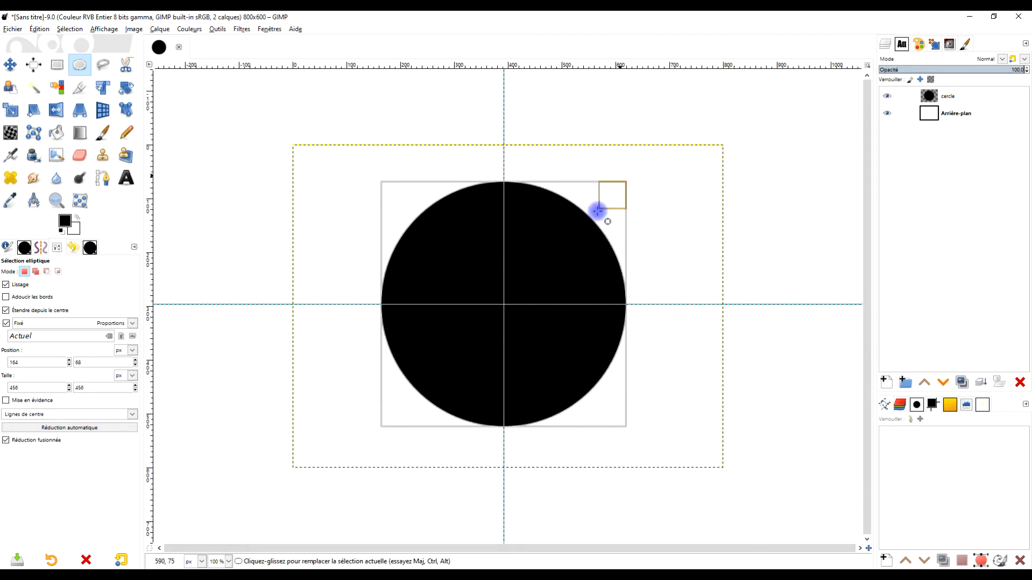
Step: Remove the circular selection around the black disc
{"action": "scroll", "coordinate": [564, 281], "scroll_direction": "up", "scroll_amount": 1}
{"action": "scroll", "coordinate": [569, 283], "scroll_direction": "down", "scroll_amount": 1}
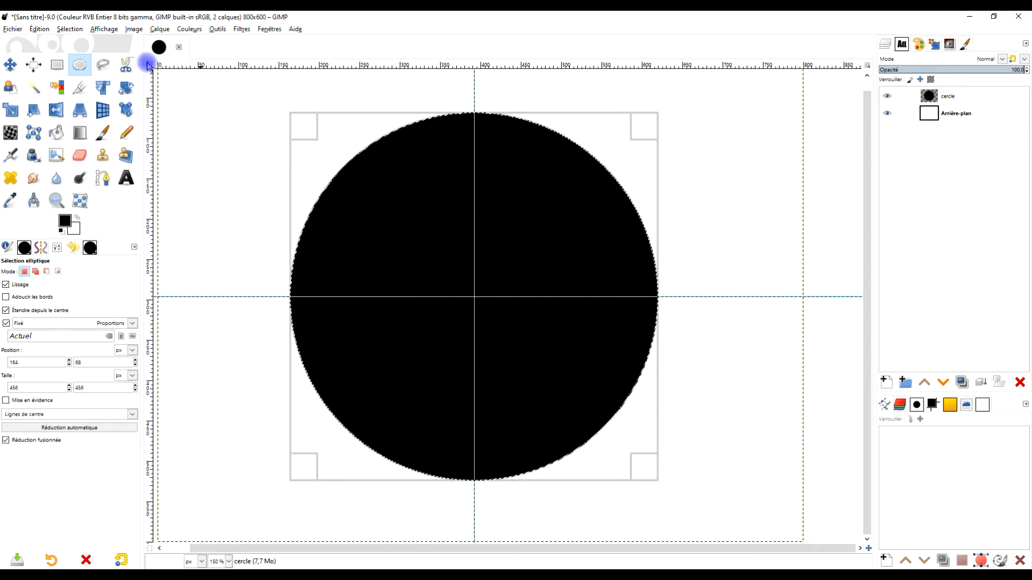
{"action": "left_click", "coordinate": [70, 29]}
{"action": "left_click", "coordinate": [81, 52]}
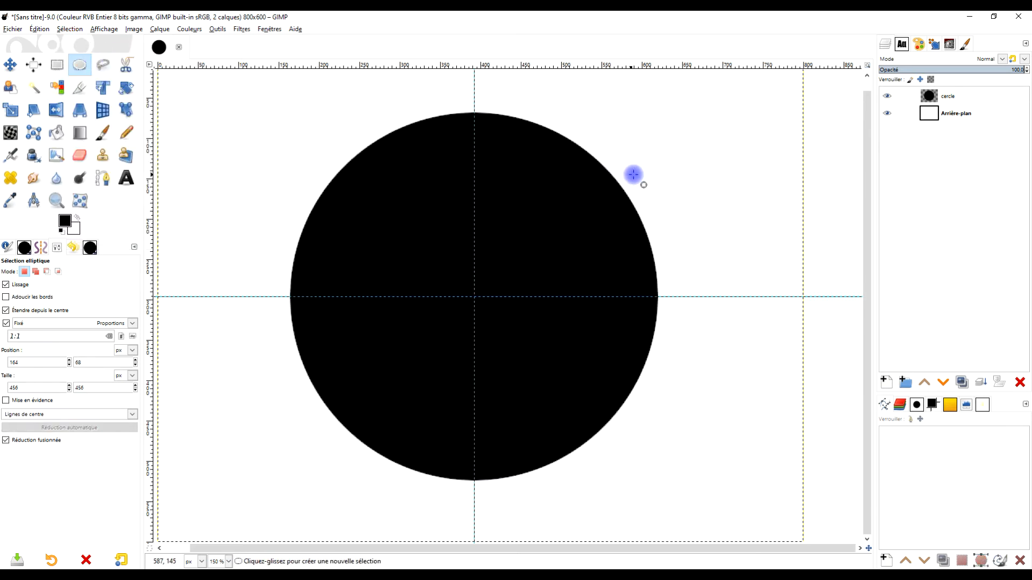
Step: Add a new 800 × 600 px layer named "tirets" filled with transparency
{"action": "left_click", "coordinate": [886, 384]}
{"action": "left_click_drag", "start_coordinate": [865, 290], "coordinate": [574, 222]}
{"action": "type", "text": "tirets"}
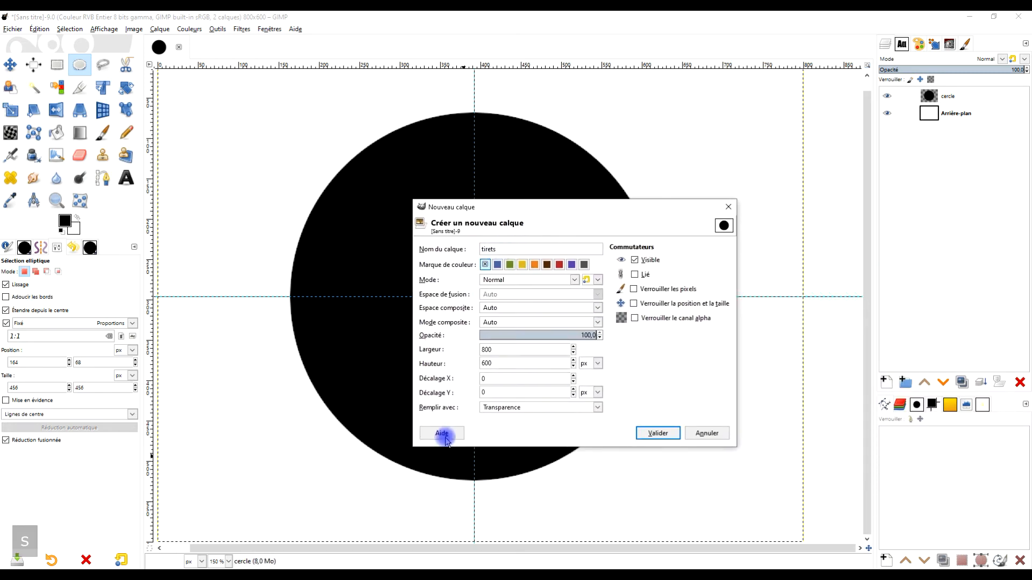
{"action": "left_click", "coordinate": [493, 407]}
{"action": "left_click", "coordinate": [504, 455]}
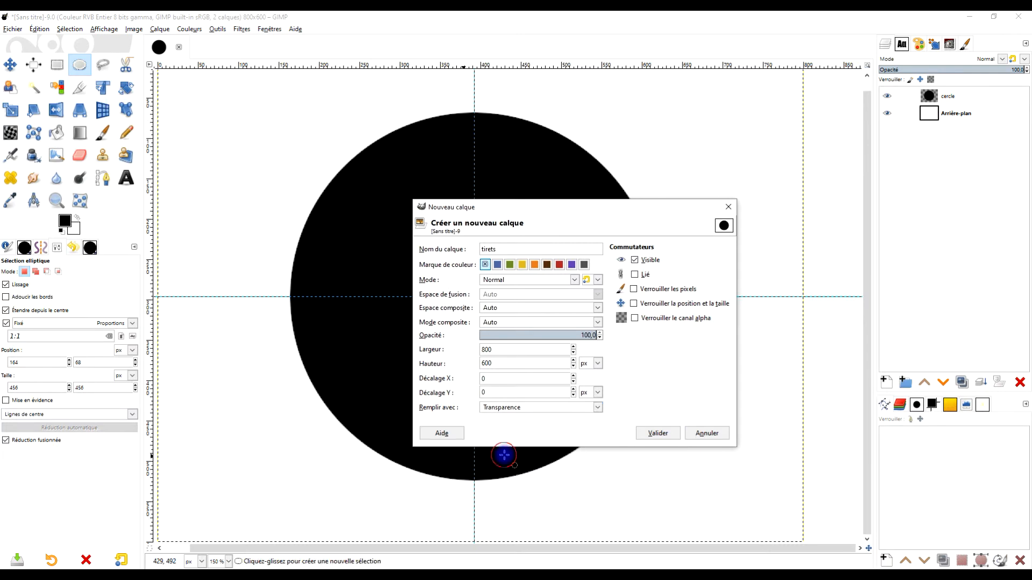
{"action": "left_click", "coordinate": [656, 433]}
Step: Make a rectangular selection about 125 × 27 px across the disc's right edge, centred on the horizontal guide and the disc's outline
{"action": "key", "text": "r"}
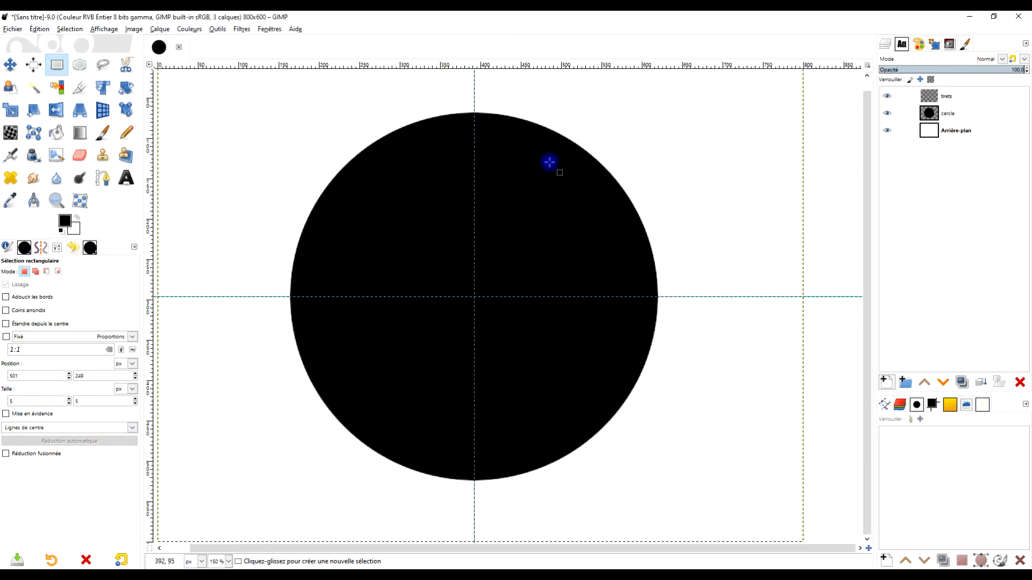
{"action": "left_click_drag", "start_coordinate": [624, 287], "coordinate": [709, 307]}
{"action": "scroll", "coordinate": [716, 295], "scroll_direction": "up", "scroll_amount": 3}
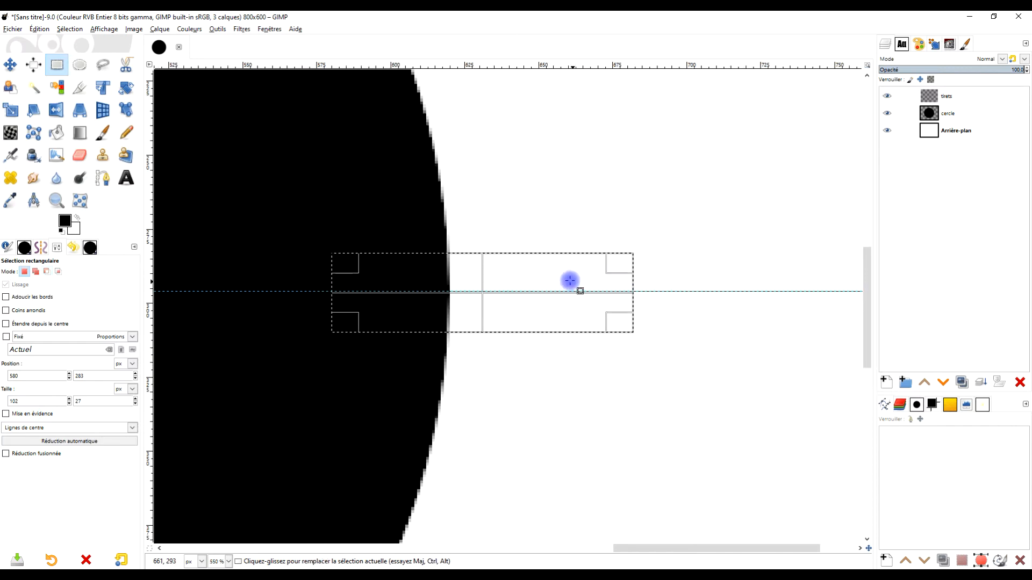
{"action": "left_click_drag", "start_coordinate": [342, 292], "coordinate": [283, 292]}
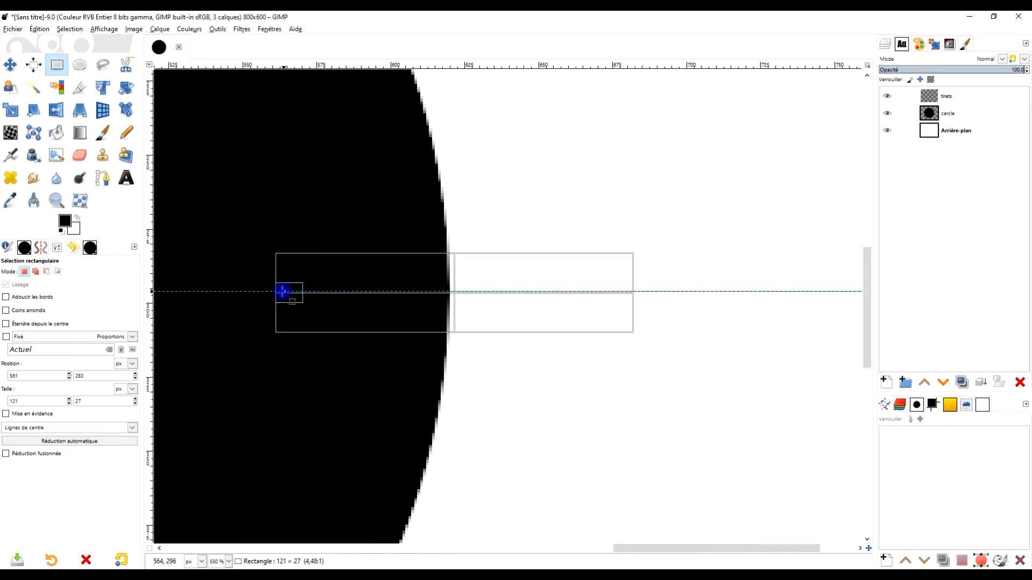
{"action": "left_click_drag", "start_coordinate": [623, 296], "coordinate": [622, 297]}
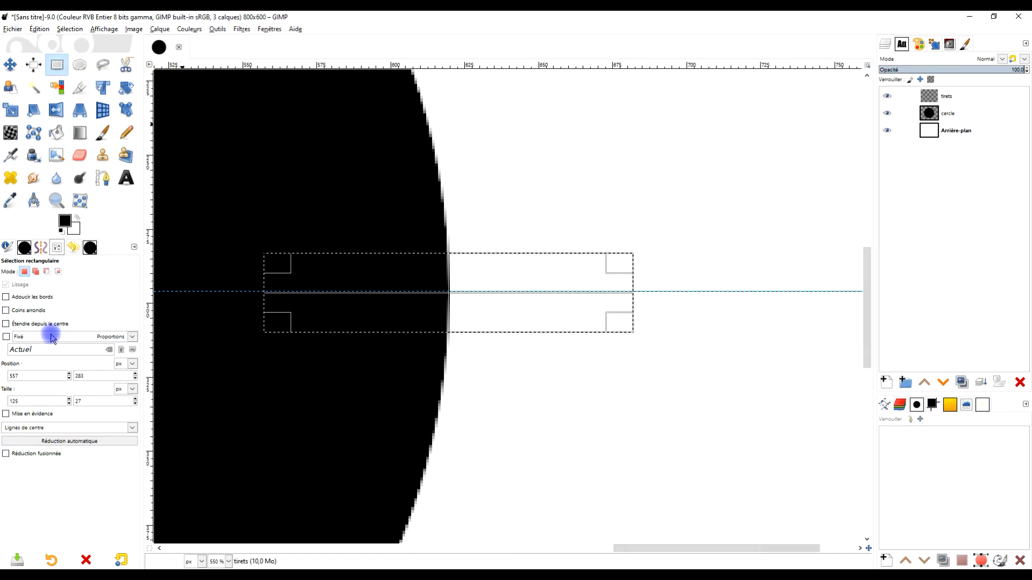
Step: Give the rectangular selection rounded corners (Coins arrondis) with a radius of about 47.9
{"action": "left_click", "coordinate": [17, 313]}
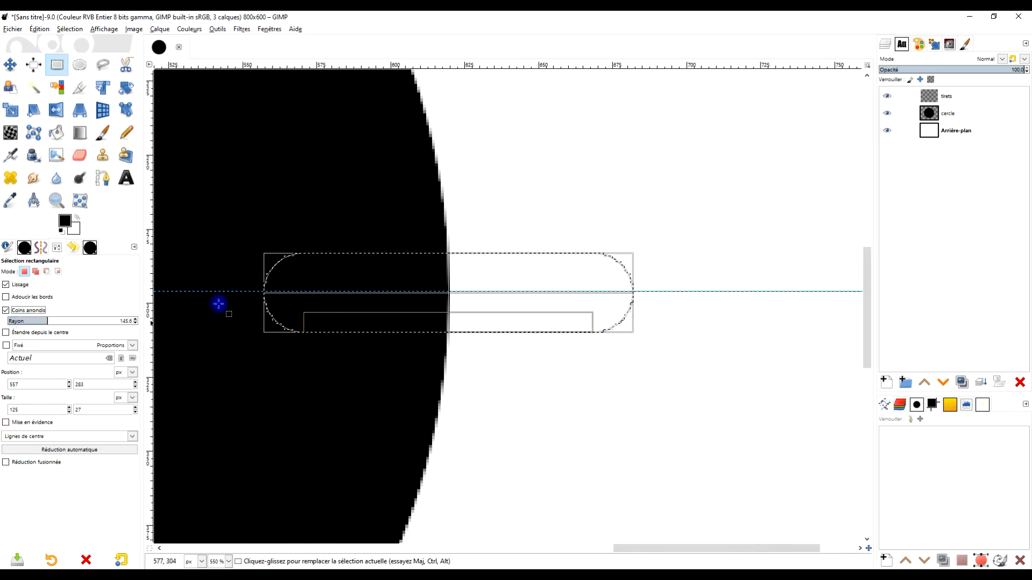
{"action": "left_click_drag", "start_coordinate": [53, 320], "coordinate": [16, 321]}
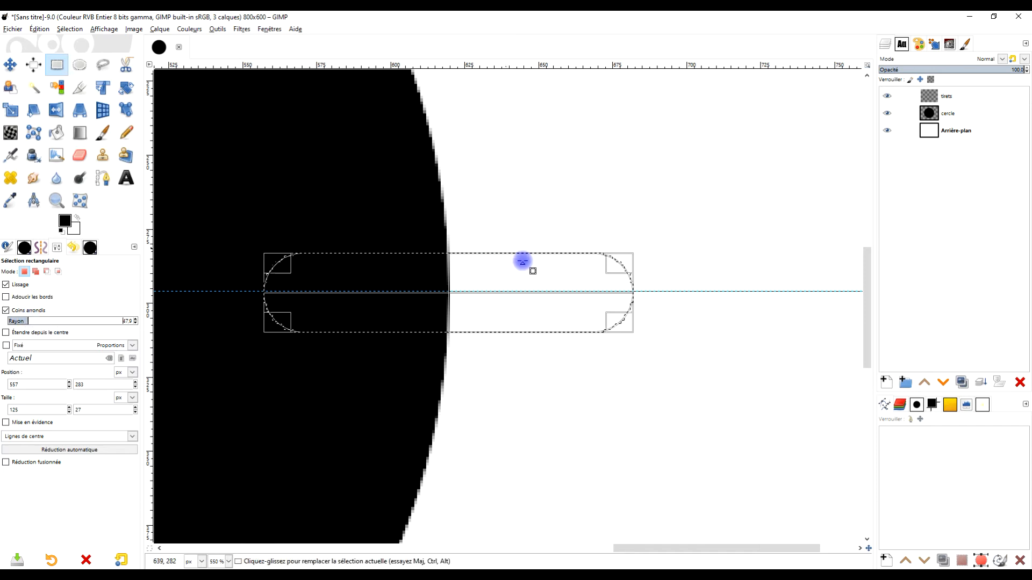
{"action": "scroll", "coordinate": [516, 297], "scroll_direction": "down", "scroll_amount": 2, "text": "ctrl"}
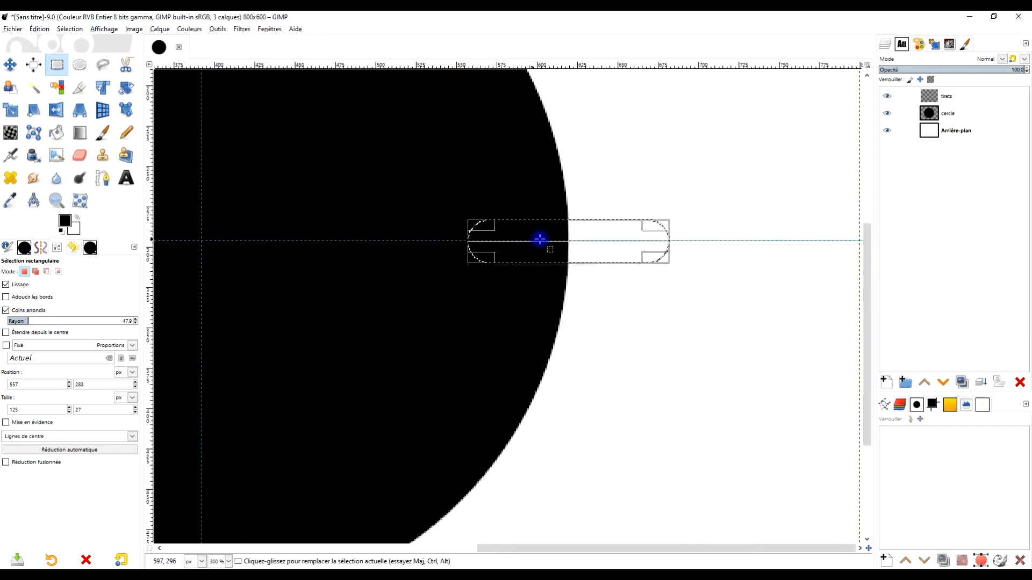
Step: Make the "tirets" layer active and set the background colour to dark grey 575757
{"action": "scroll", "coordinate": [534, 232], "scroll_direction": "up", "scroll_amount": 1, "text": "ctrl"}
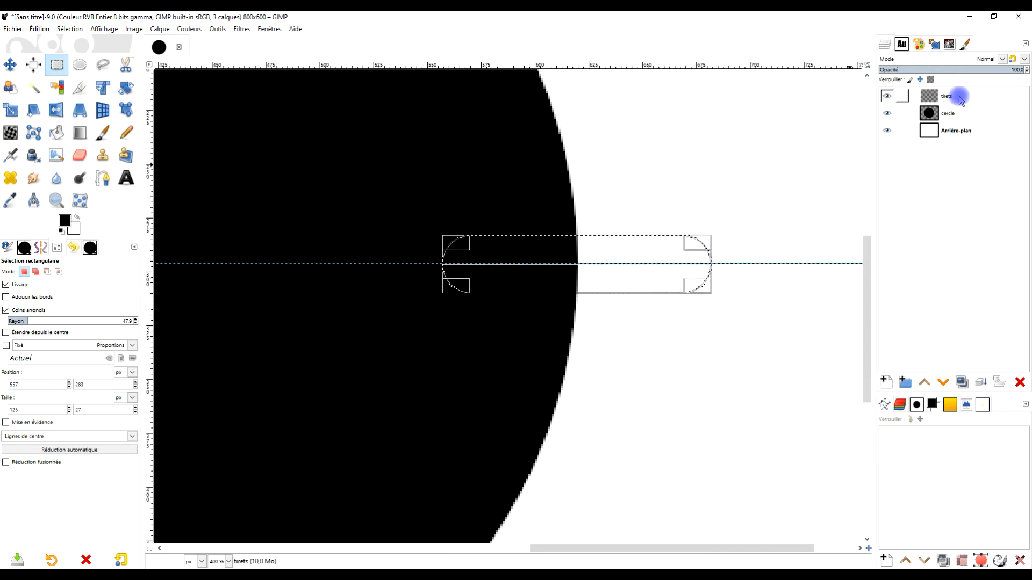
{"action": "left_click", "coordinate": [961, 98]}
{"action": "left_click", "coordinate": [924, 100]}
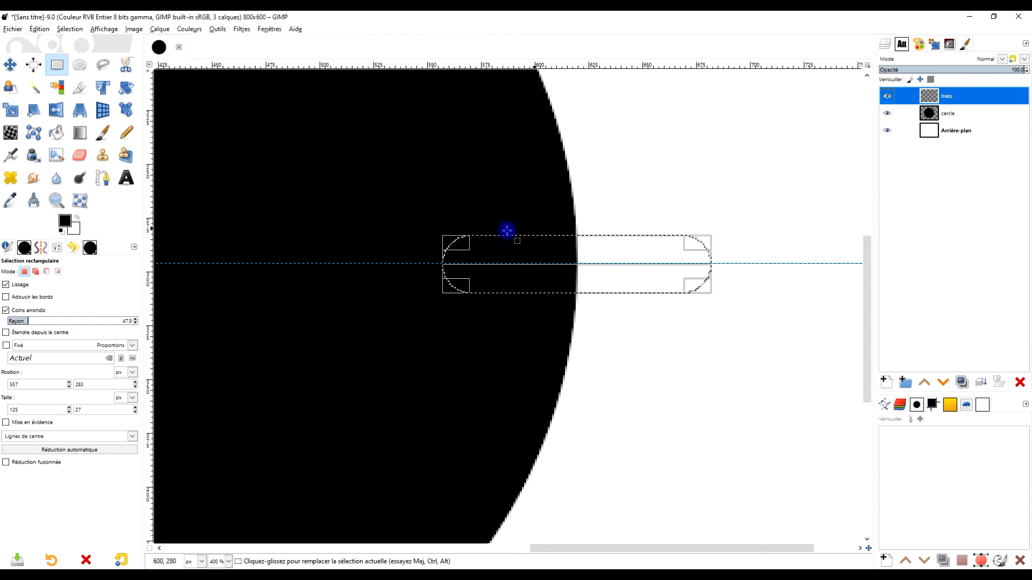
{"action": "left_click", "coordinate": [78, 235]}
{"action": "left_click_drag", "start_coordinate": [61, 129], "coordinate": [2, 144]}
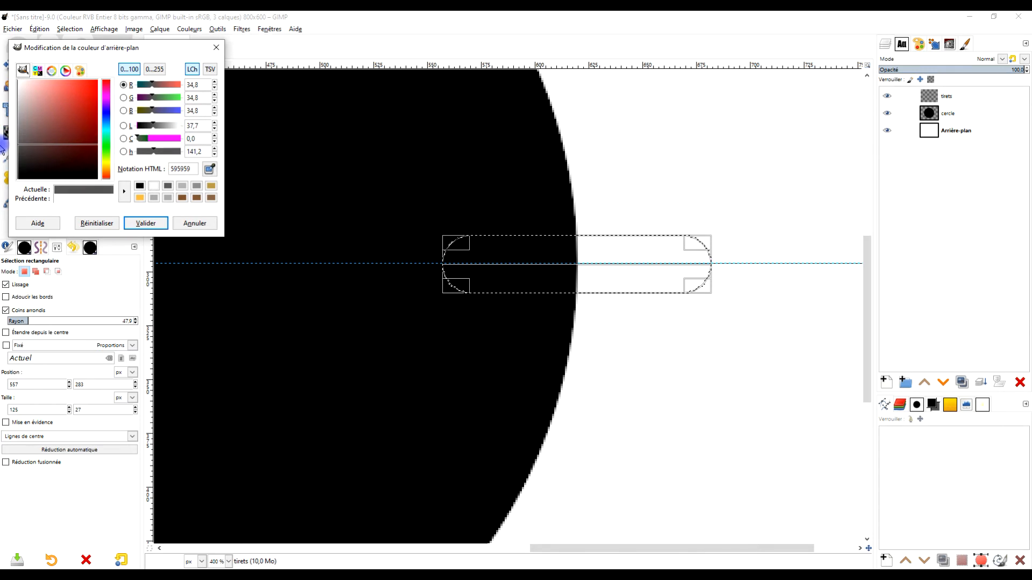
{"action": "left_click", "coordinate": [130, 231]}
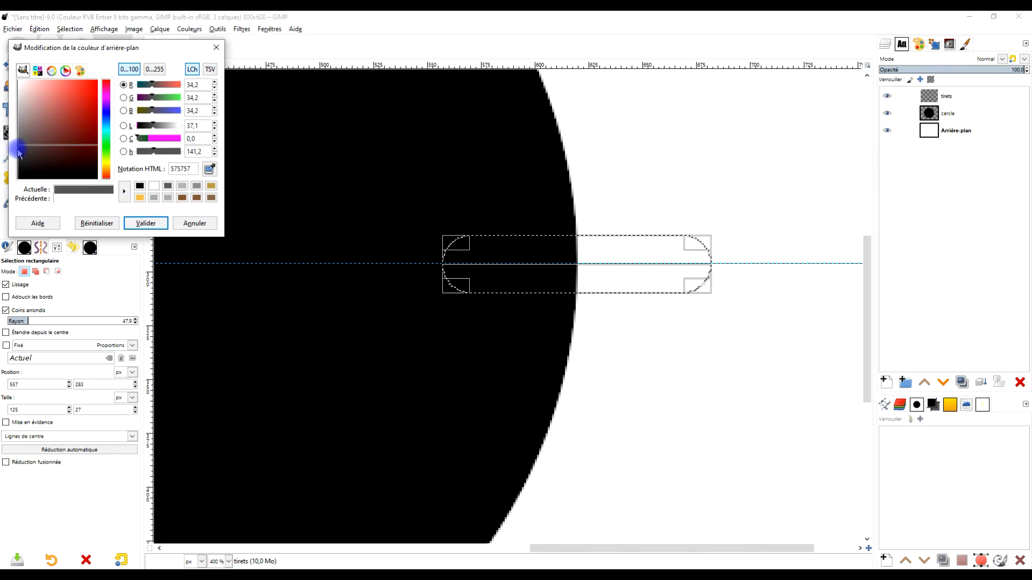
{"action": "left_click", "coordinate": [139, 224]}
Step: Fill the rounded selection on the "tirets" layer with the dark grey background colour
{"action": "left_click", "coordinate": [77, 232]}
{"action": "left_click_drag", "start_coordinate": [75, 235], "coordinate": [541, 213]}
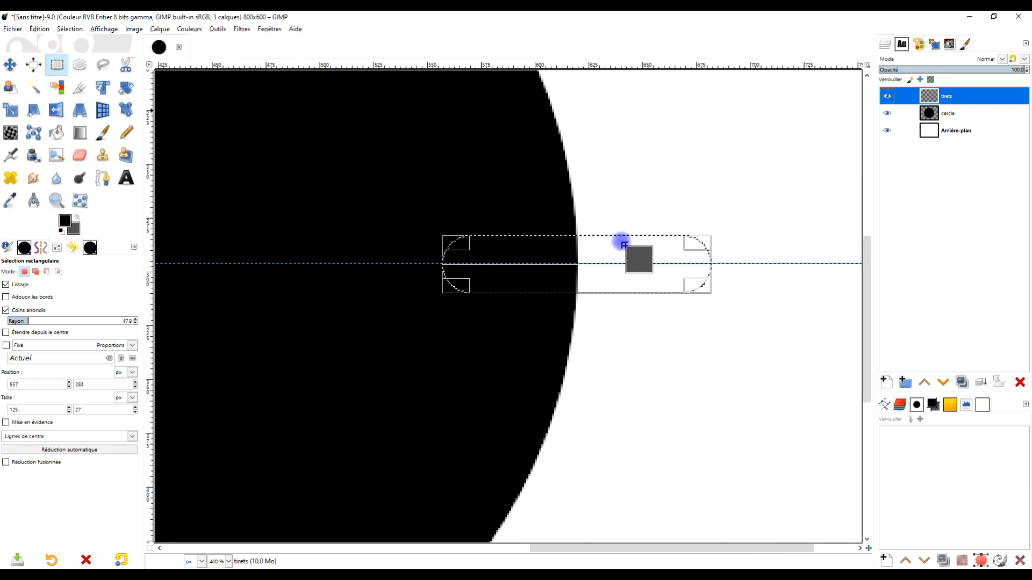
{"action": "left_click_drag", "start_coordinate": [623, 245], "coordinate": [625, 244]}
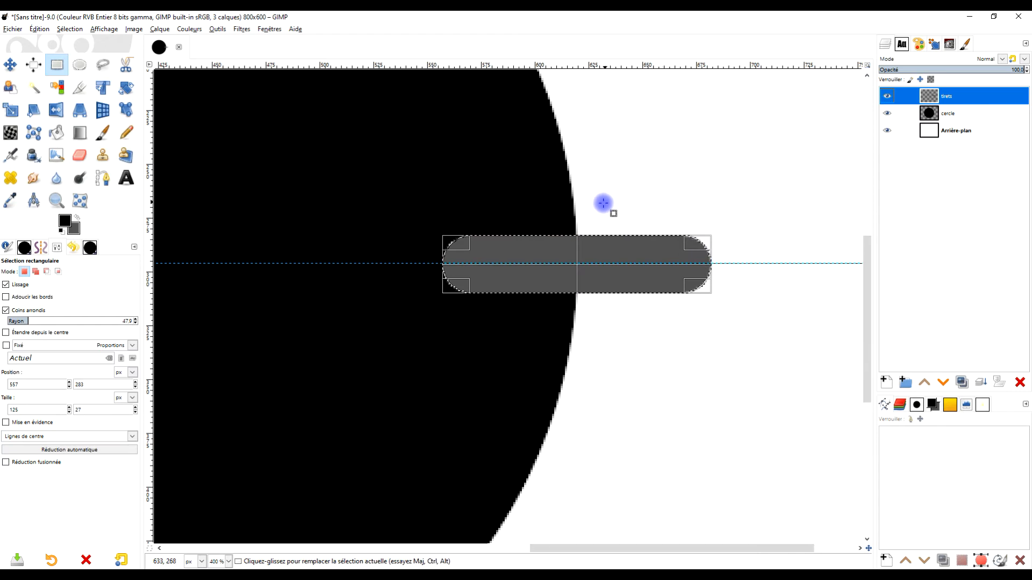
Step: Remove the selection around the grey dash
{"action": "scroll", "coordinate": [594, 212], "scroll_direction": "down", "scroll_amount": 3}
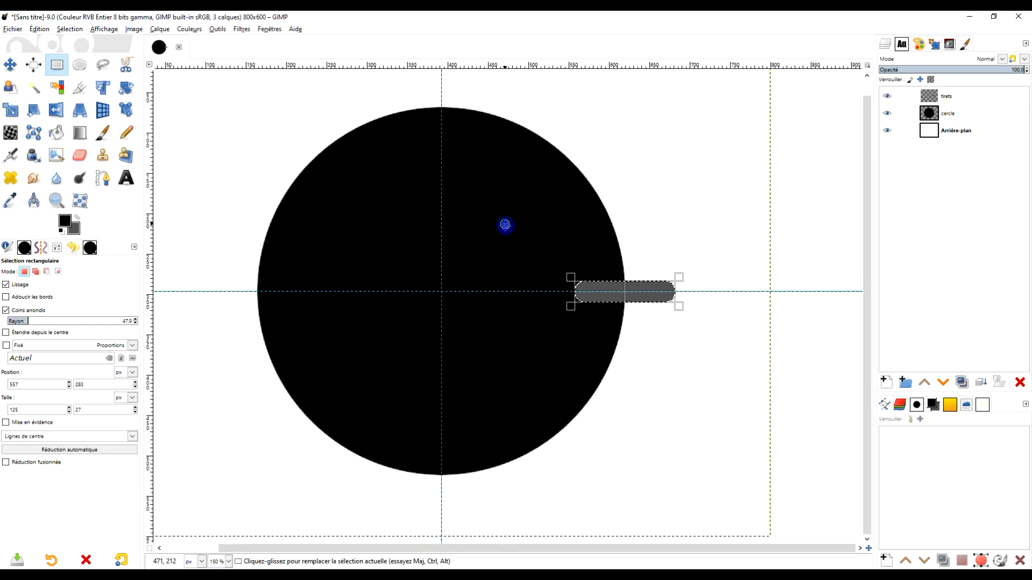
{"action": "left_click", "coordinate": [69, 28]}
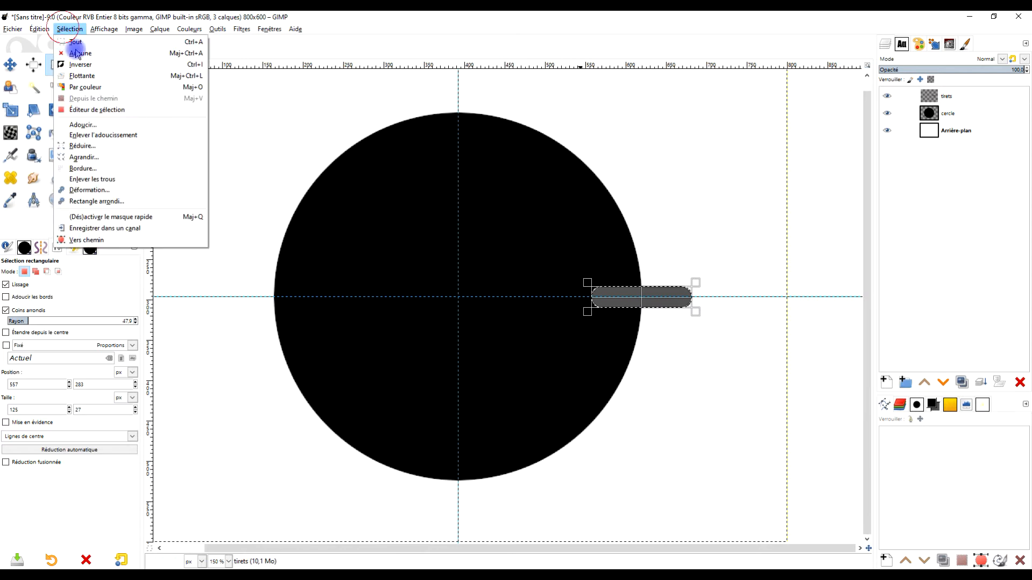
{"action": "left_click", "coordinate": [105, 54]}
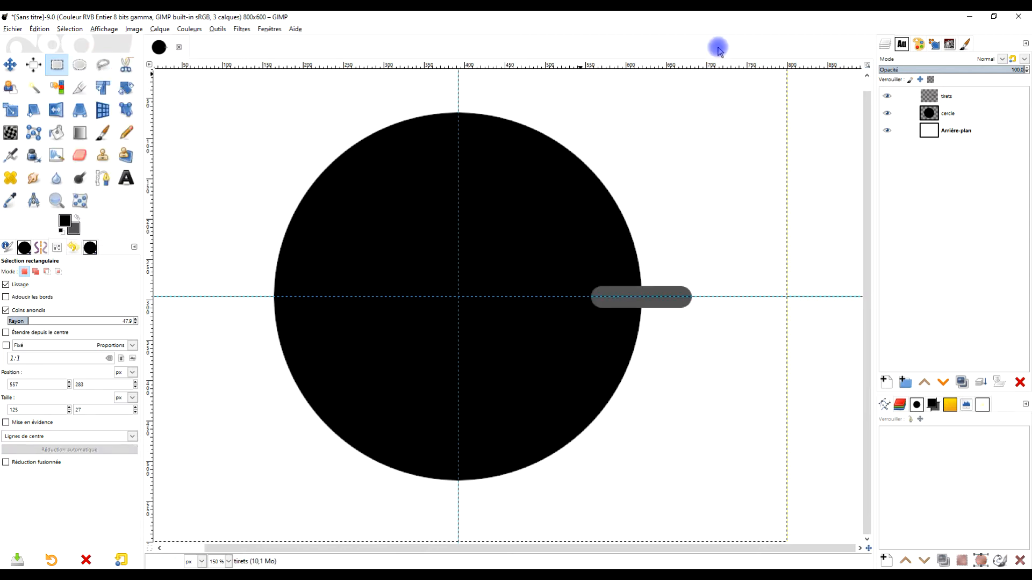
{"action": "left_click", "coordinate": [239, 30]}
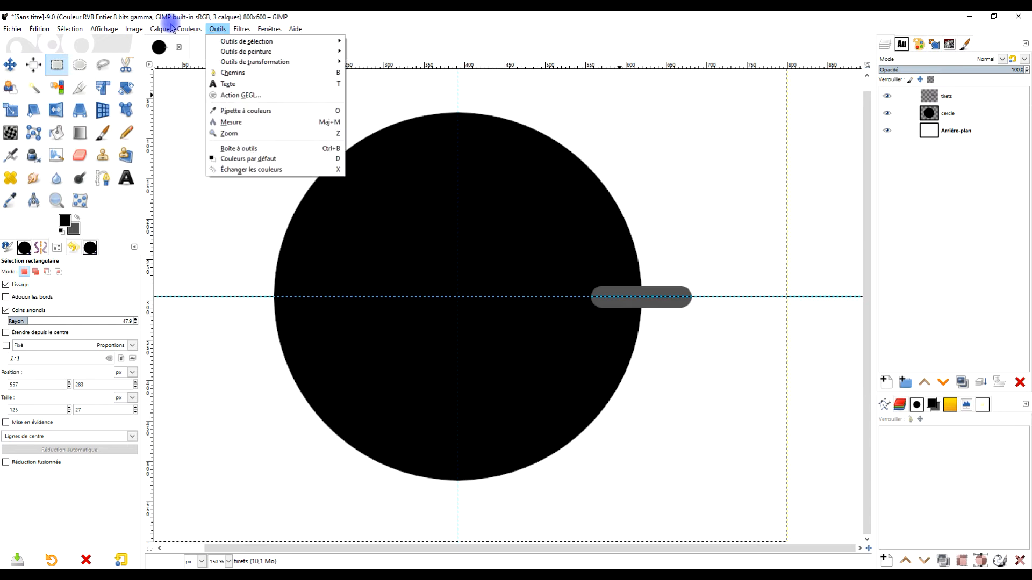
{"action": "mouse_move", "coordinate": [159, 29]}
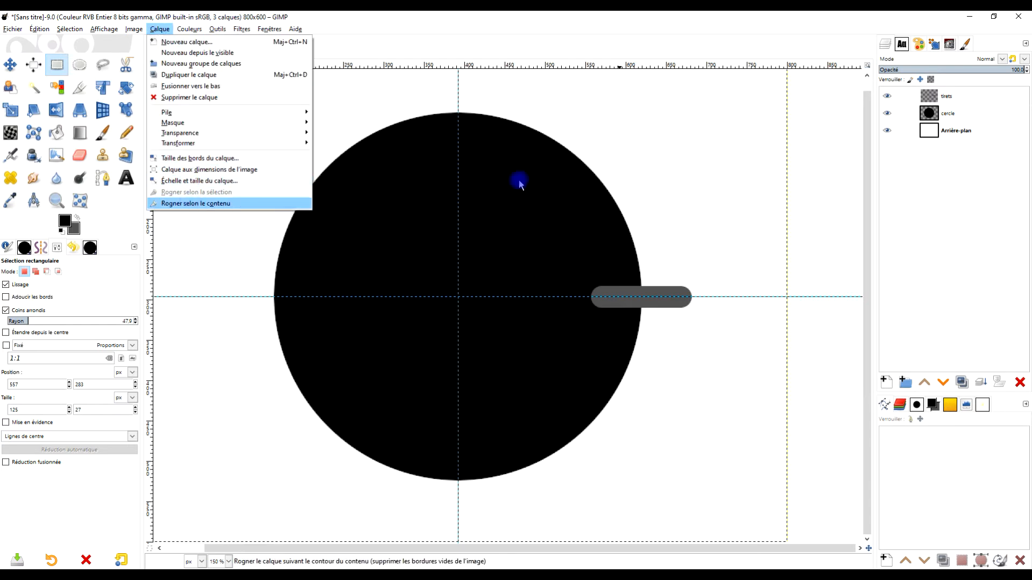
{"action": "left_click", "coordinate": [827, 163]}
Step: Examine the extent of the "tirets" layer, temporarily hiding the "cercle" and "Arrière-plan" layers
{"action": "scroll", "coordinate": [780, 172], "scroll_direction": "down", "scroll_amount": 2}
{"action": "scroll", "coordinate": [758, 156], "scroll_direction": "up", "scroll_amount": 2}
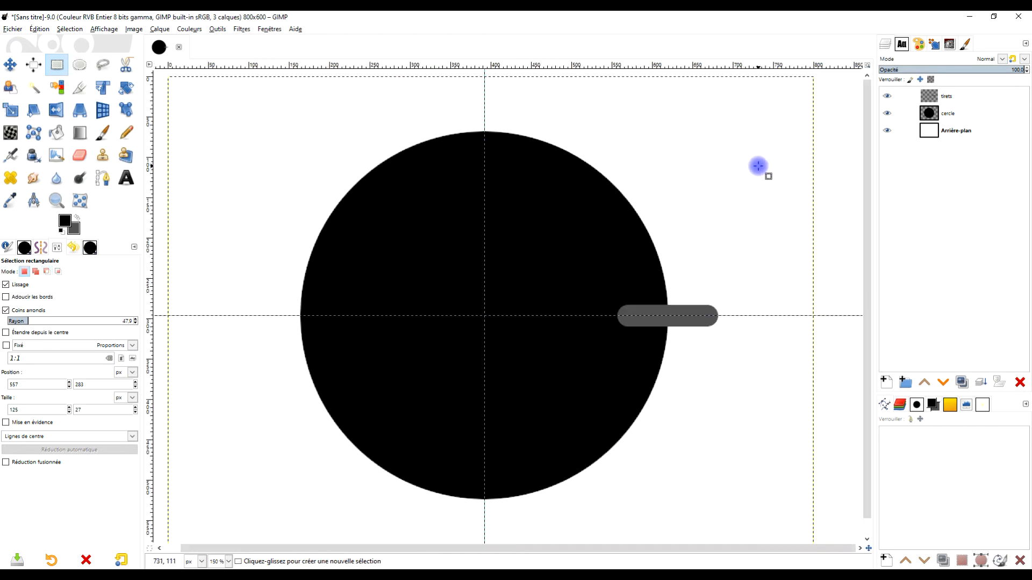
{"action": "scroll", "coordinate": [774, 226], "scroll_direction": "up", "scroll_amount": 2}
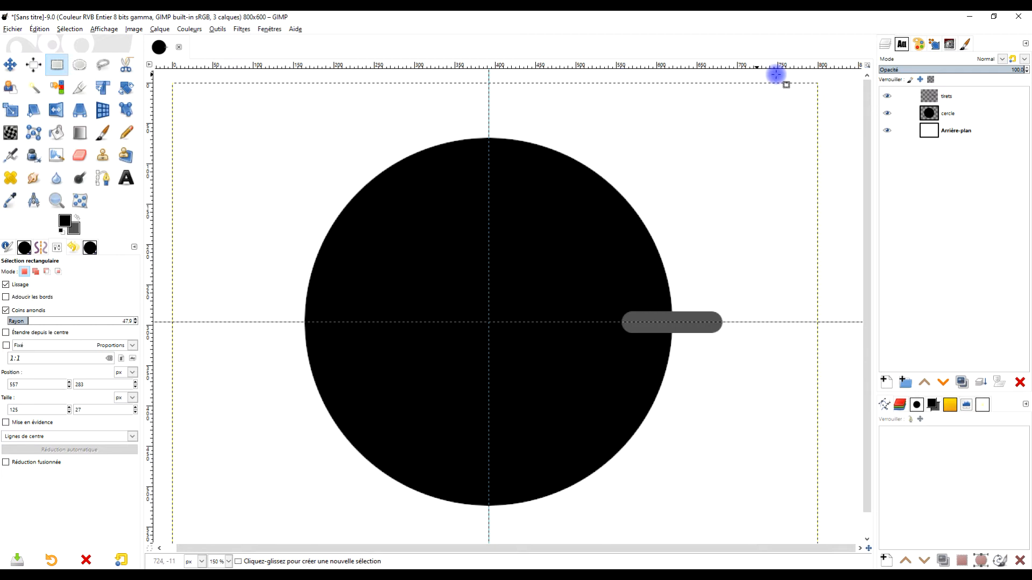
{"action": "scroll", "coordinate": [808, 387], "scroll_direction": "down", "scroll_amount": 3}
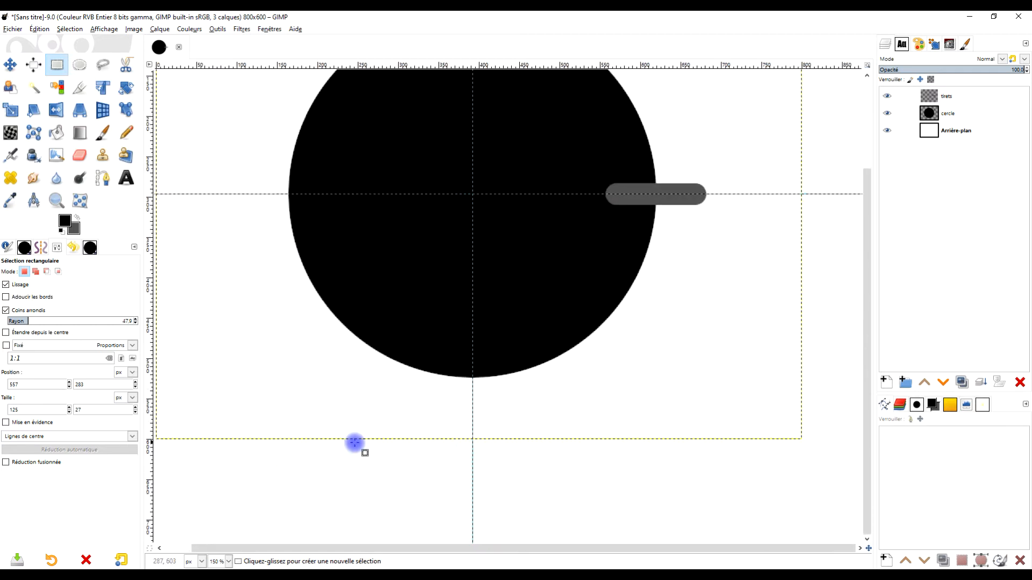
{"action": "scroll", "coordinate": [424, 281], "scroll_direction": "up", "scroll_amount": 2}
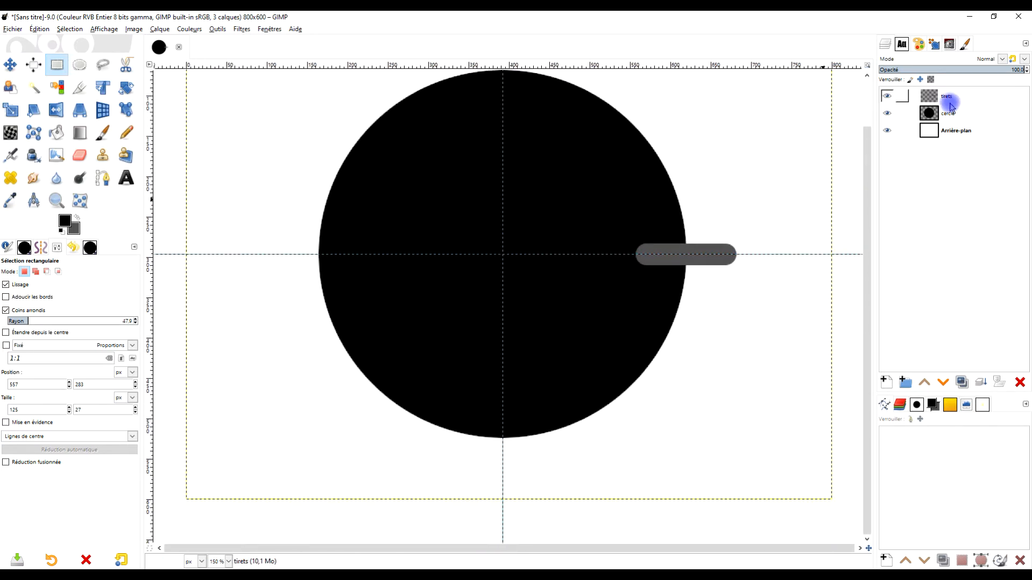
{"action": "left_click", "coordinate": [887, 113]}
{"action": "left_click", "coordinate": [886, 130]}
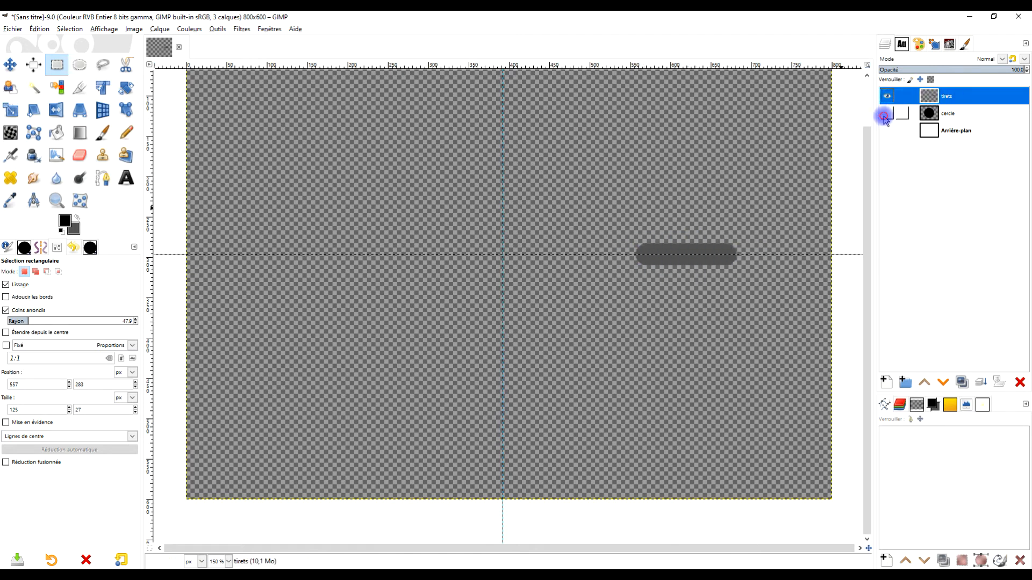
{"action": "left_click_drag", "start_coordinate": [887, 113], "coordinate": [887, 130]}
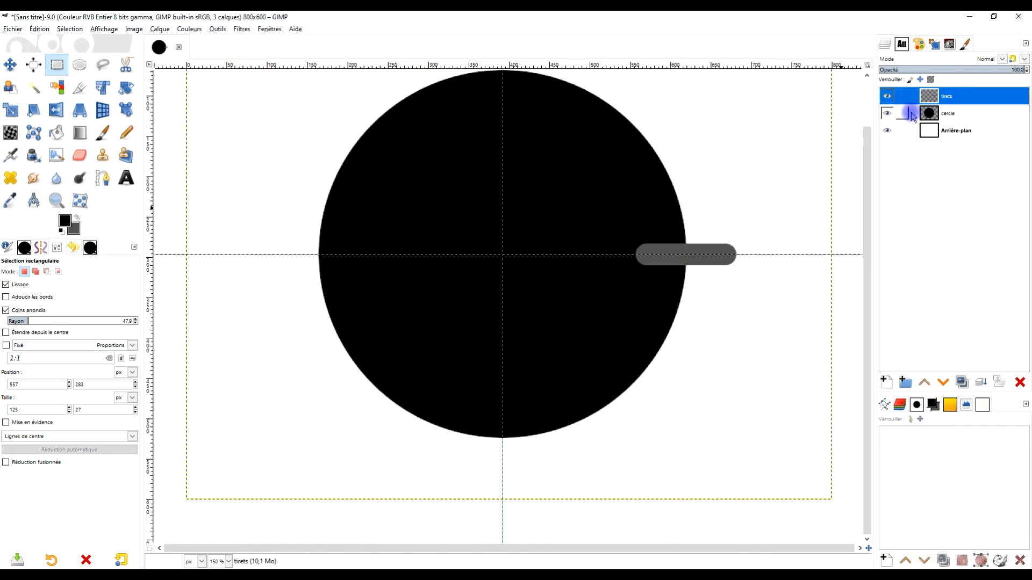
Step: Crop the "tirets" layer to its content (Rogner selon le contenu)
{"action": "left_click", "coordinate": [159, 29]}
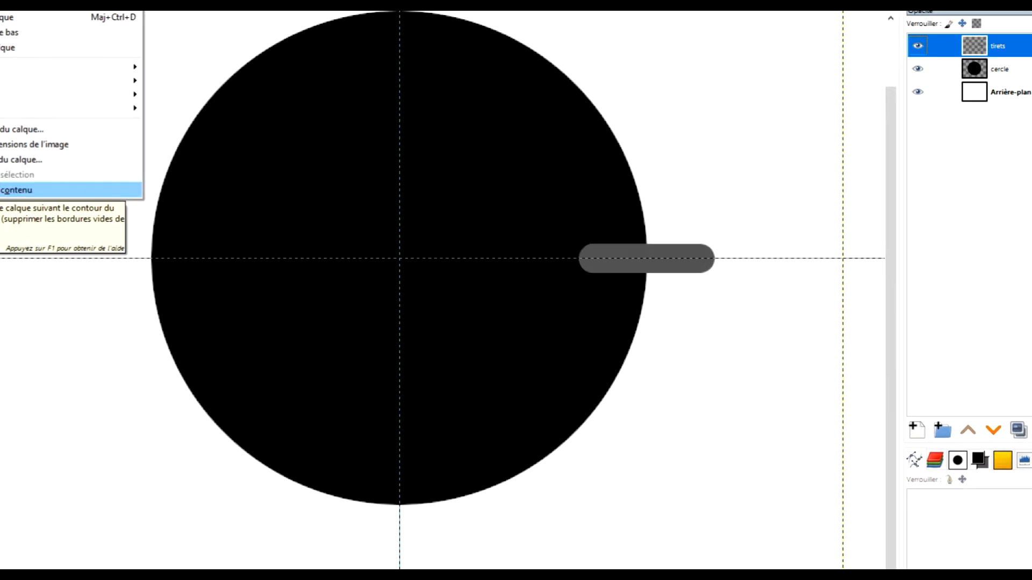
{"action": "left_click", "coordinate": [173, 204]}
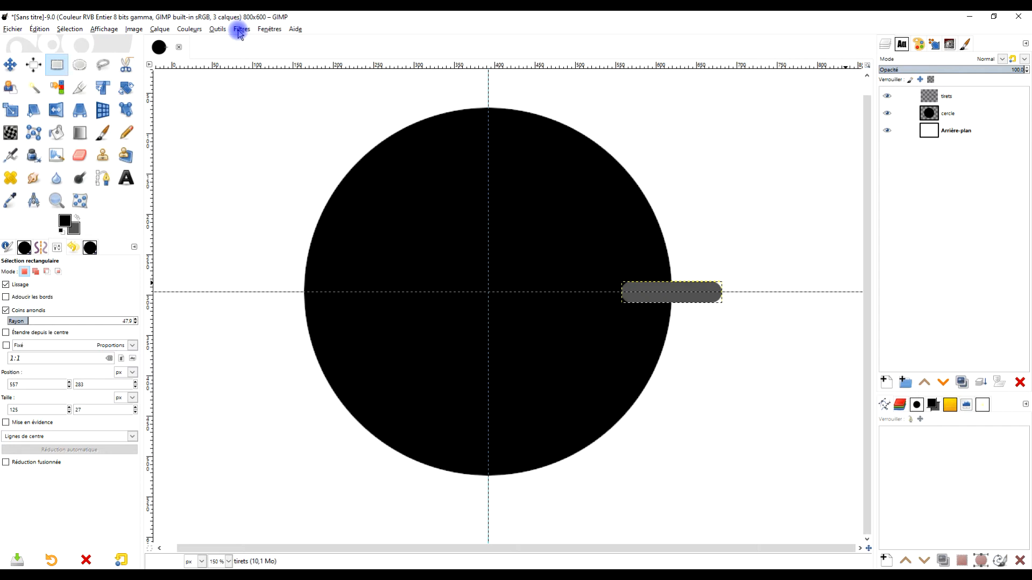
Step: Start the Transformation récursive filter on the "tirets" layer and set its iterations to 11
{"action": "left_click", "coordinate": [239, 32]}
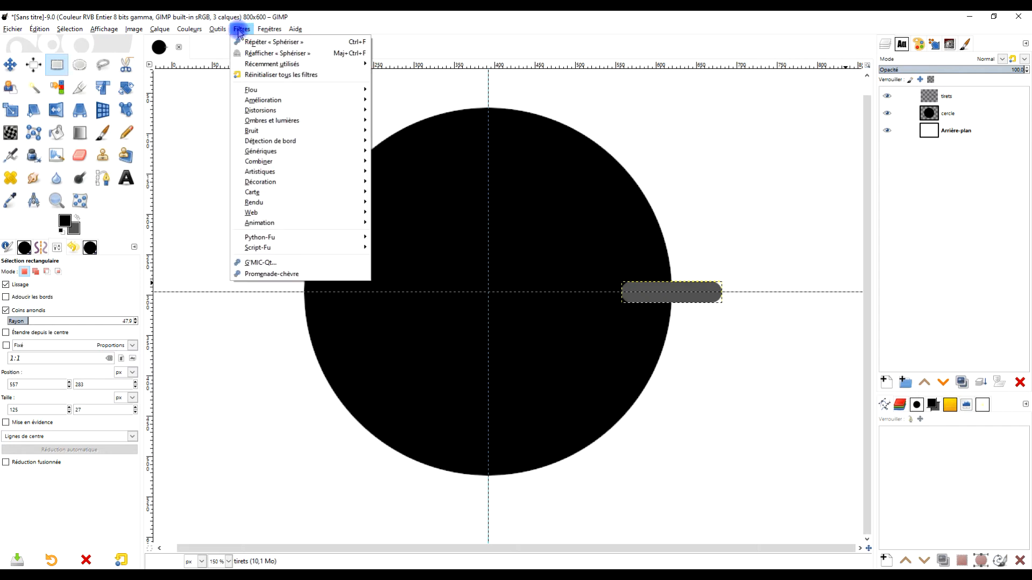
{"action": "mouse_move", "coordinate": [299, 196]}
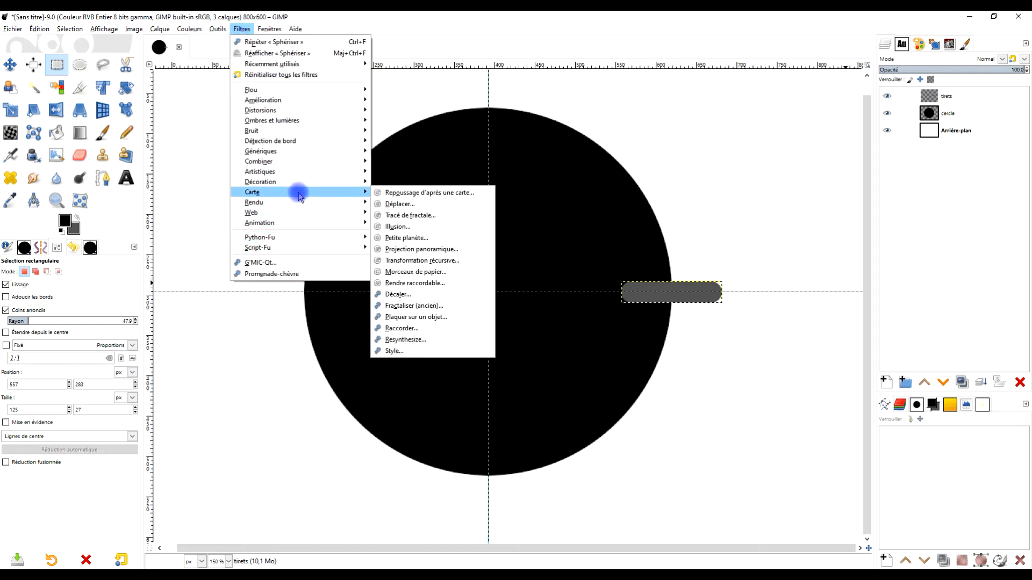
{"action": "left_click", "coordinate": [446, 262]}
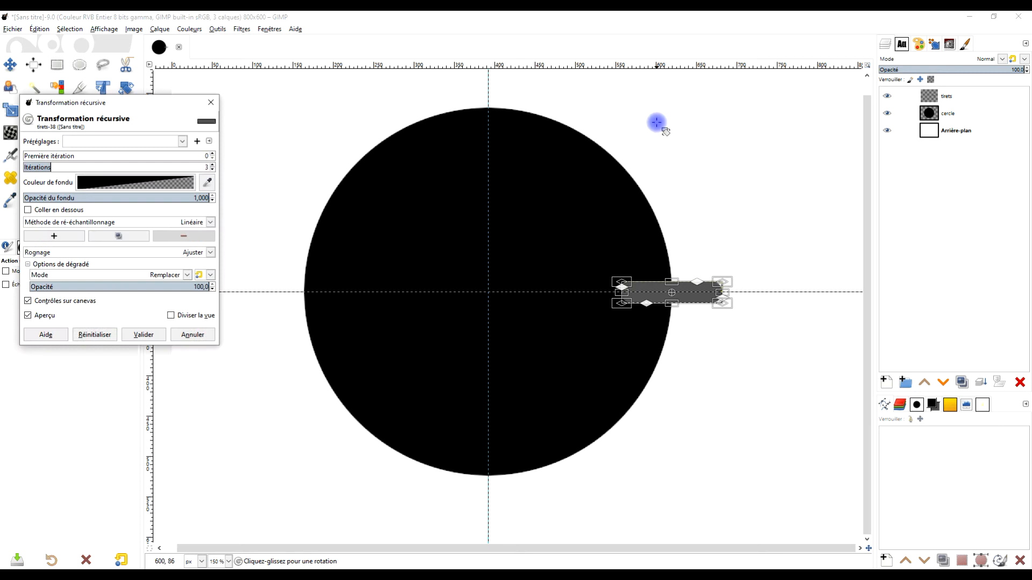
{"action": "left_click_drag", "start_coordinate": [98, 103], "coordinate": [153, 199]}
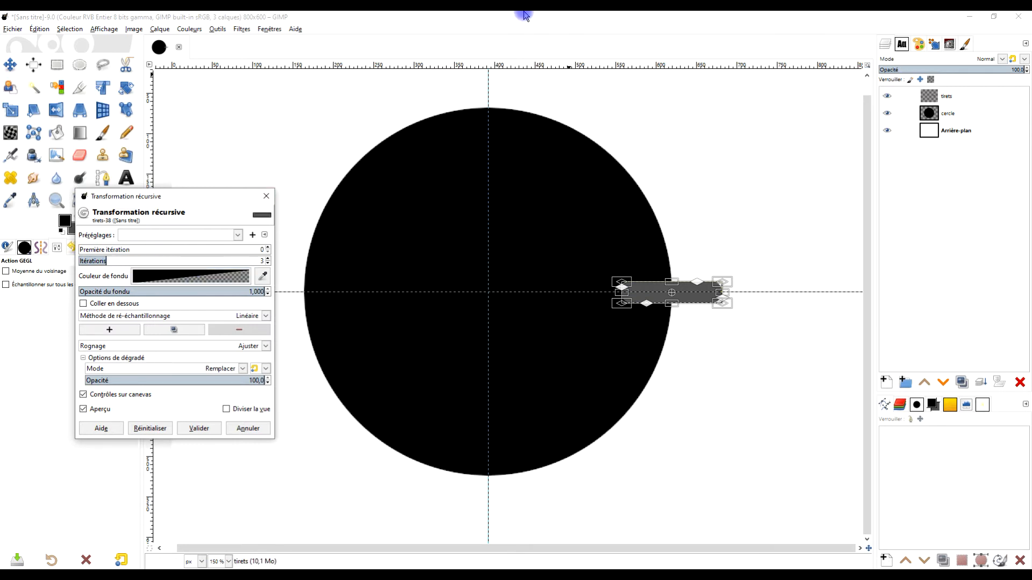
{"action": "left_click", "coordinate": [268, 258]}
{"action": "left_click", "coordinate": [268, 259]}
{"action": "left_click", "coordinate": [268, 258]}
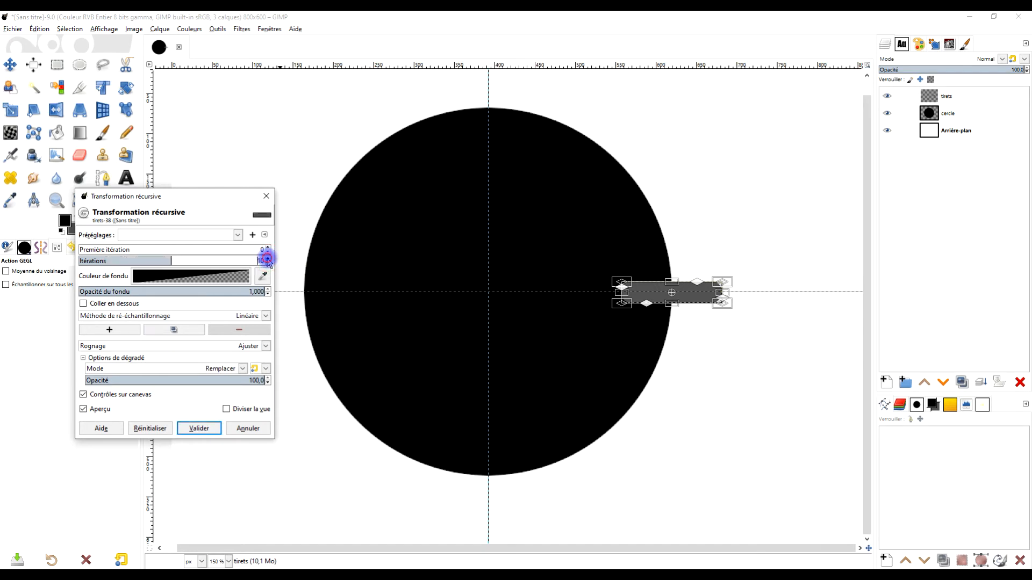
{"action": "left_click", "coordinate": [268, 263]}
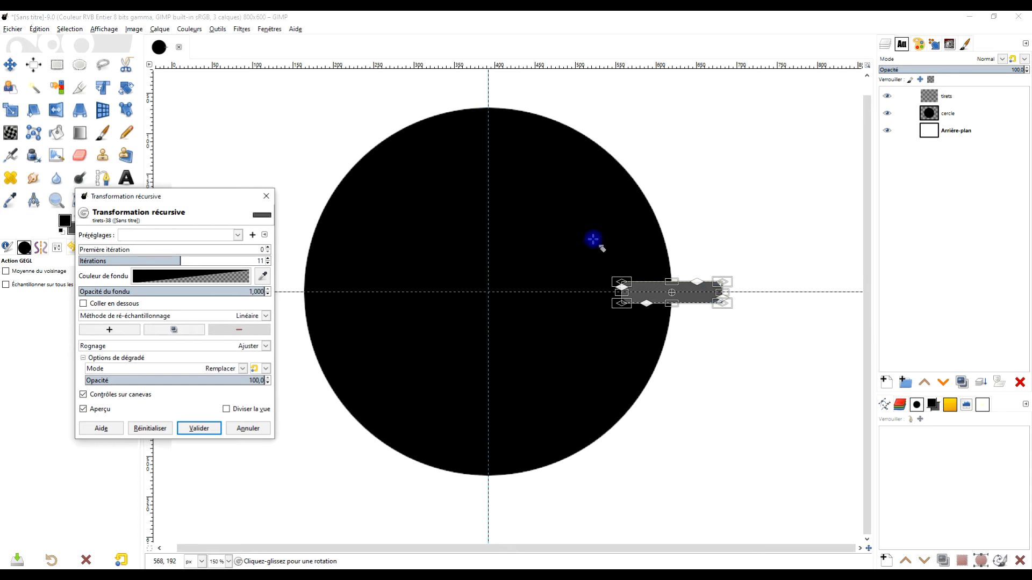
Step: Move the recursive transformation's pivot from the dash's centre to the intersection of the guides at the disc's centre
{"action": "scroll", "coordinate": [732, 317], "scroll_direction": "up", "scroll_amount": 2, "text": "ctrl"}
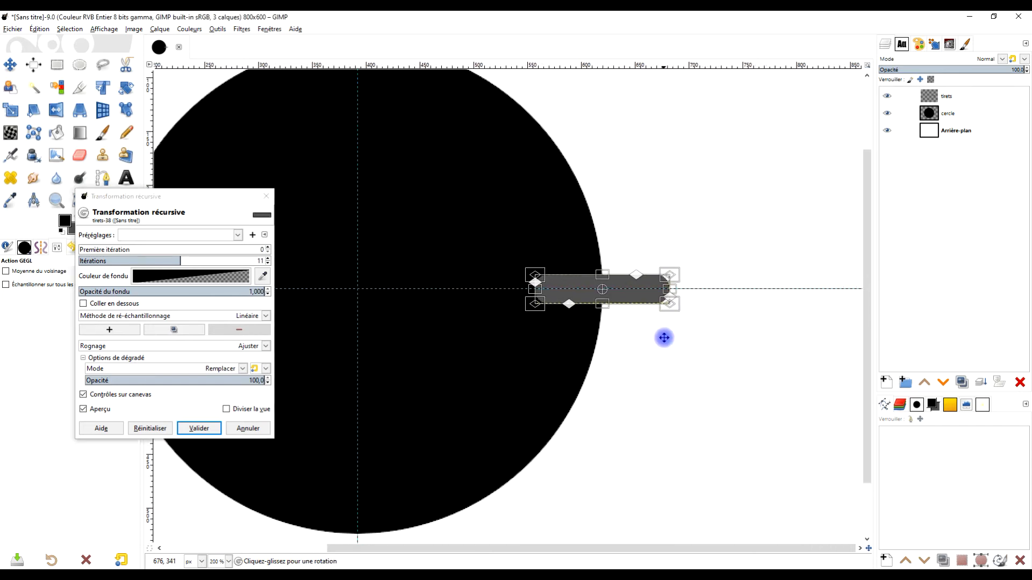
{"action": "scroll", "coordinate": [564, 280], "scroll_direction": "up", "scroll_amount": 2, "text": "ctrl"}
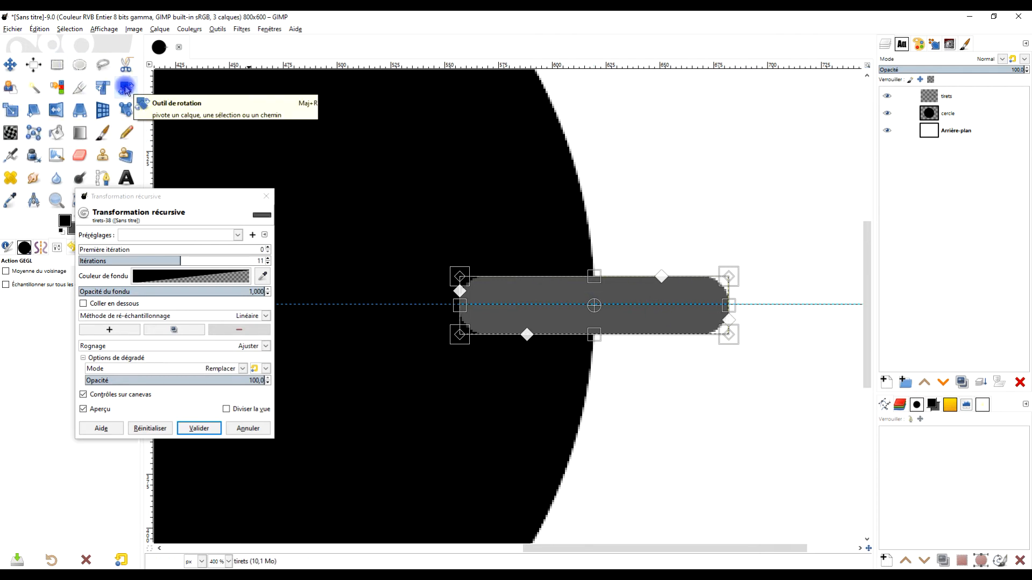
{"action": "scroll", "coordinate": [380, 225], "scroll_direction": "left", "scroll_amount": 5}
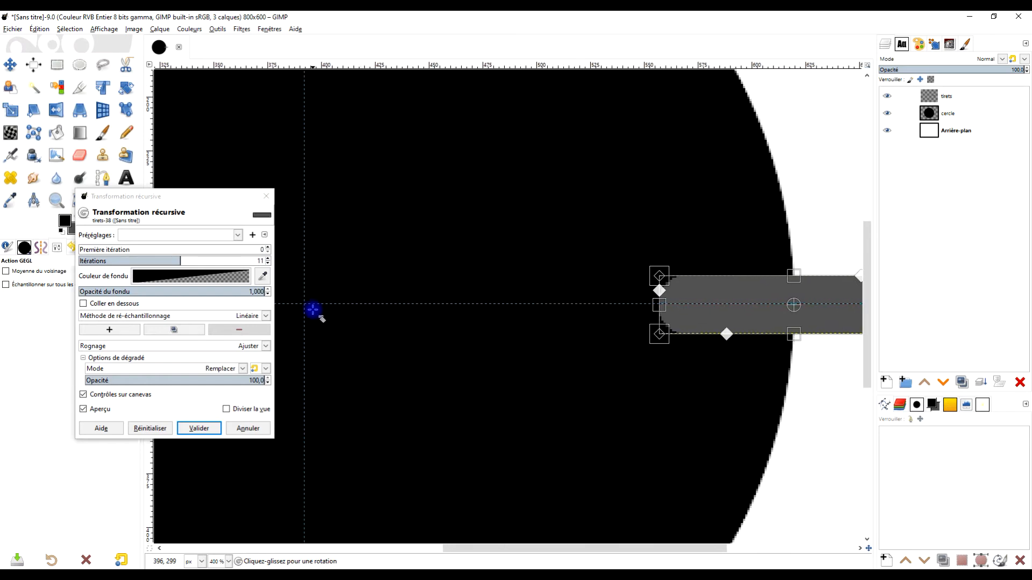
{"action": "scroll", "coordinate": [304, 304], "scroll_direction": "down", "scroll_amount": 2}
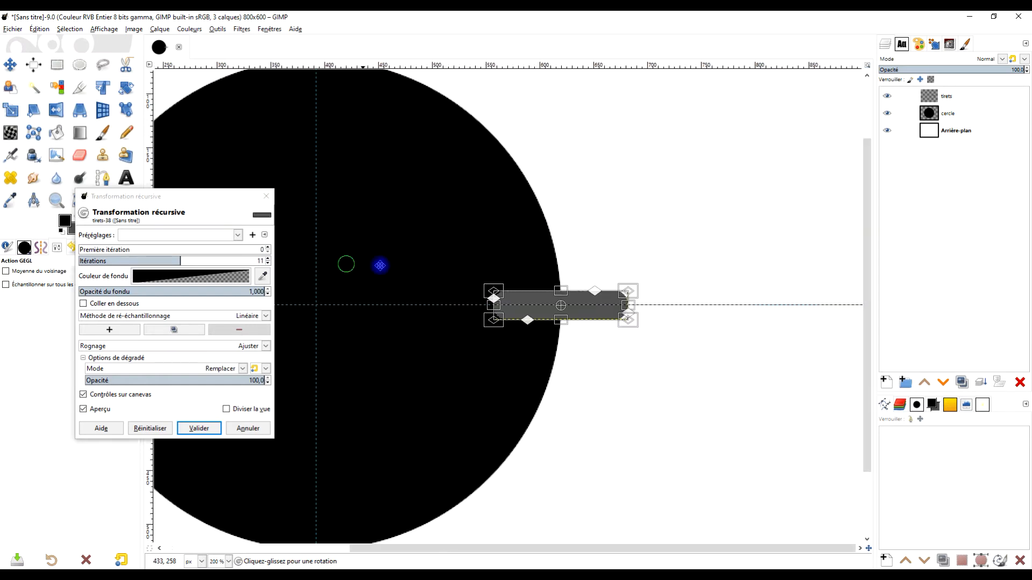
{"action": "scroll", "coordinate": [548, 237], "scroll_direction": "up", "scroll_amount": 1}
{"action": "scroll", "coordinate": [543, 243], "scroll_direction": "down", "scroll_amount": 3}
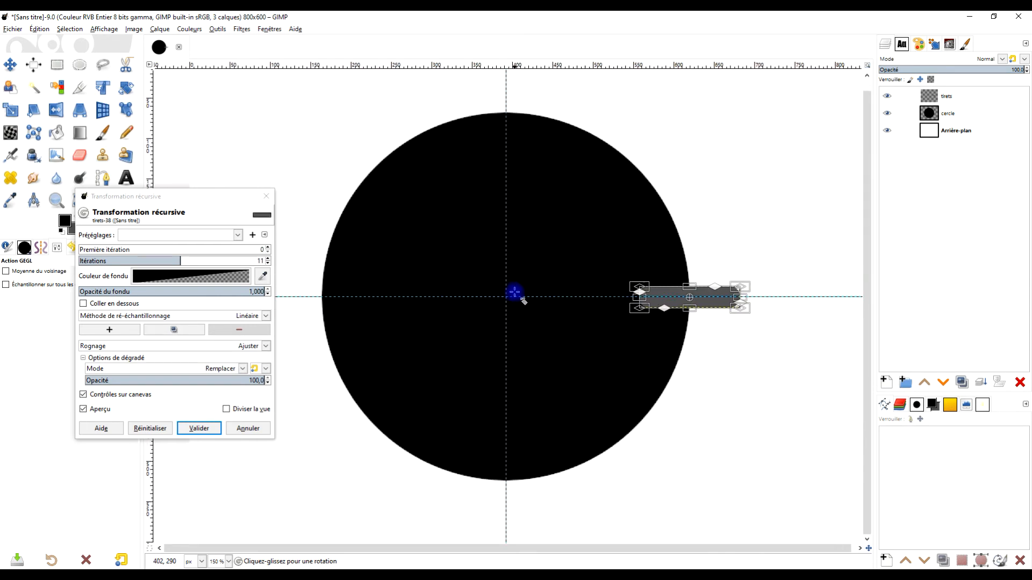
{"action": "scroll", "coordinate": [748, 304], "scroll_direction": "up", "scroll_amount": 3}
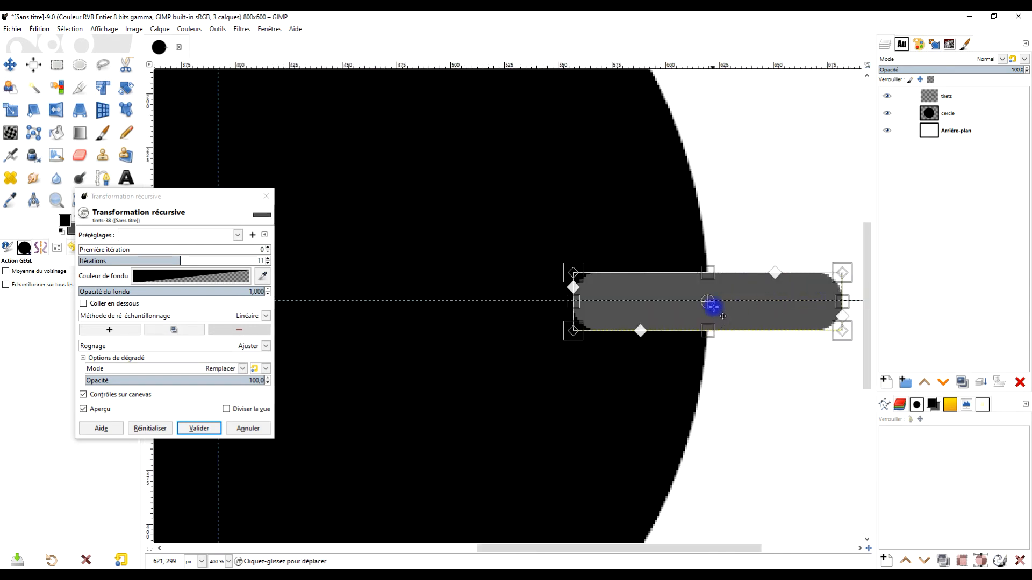
{"action": "left_click_drag", "start_coordinate": [709, 304], "coordinate": [333, 266]}
{"action": "left_click_drag", "start_coordinate": [411, 248], "coordinate": [615, 201]}
{"action": "left_click_drag", "start_coordinate": [541, 221], "coordinate": [422, 265]}
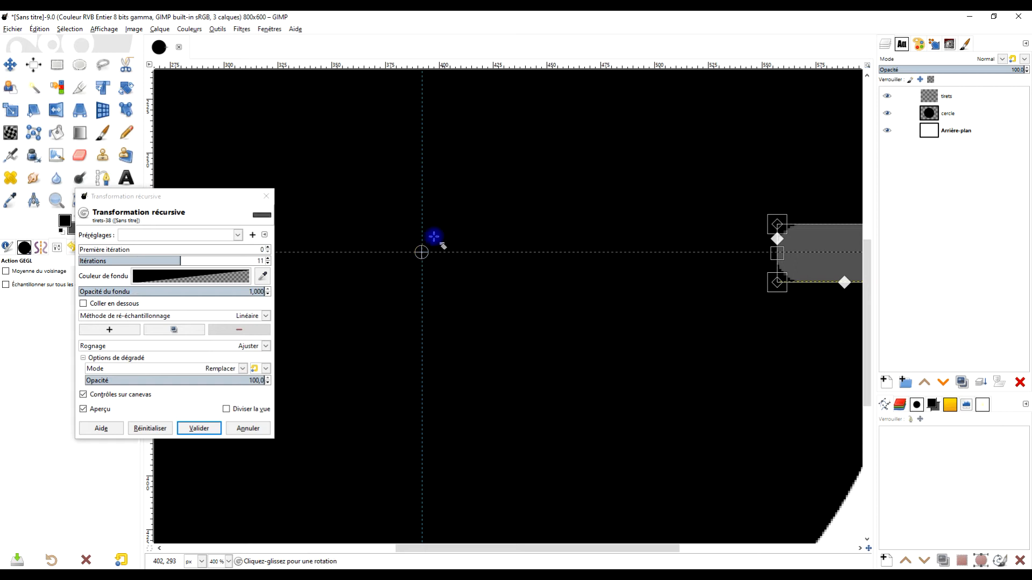
{"action": "scroll", "coordinate": [548, 307], "scroll_direction": "down", "scroll_amount": 2}
{"action": "left_click_drag", "start_coordinate": [549, 312], "coordinate": [482, 329]}
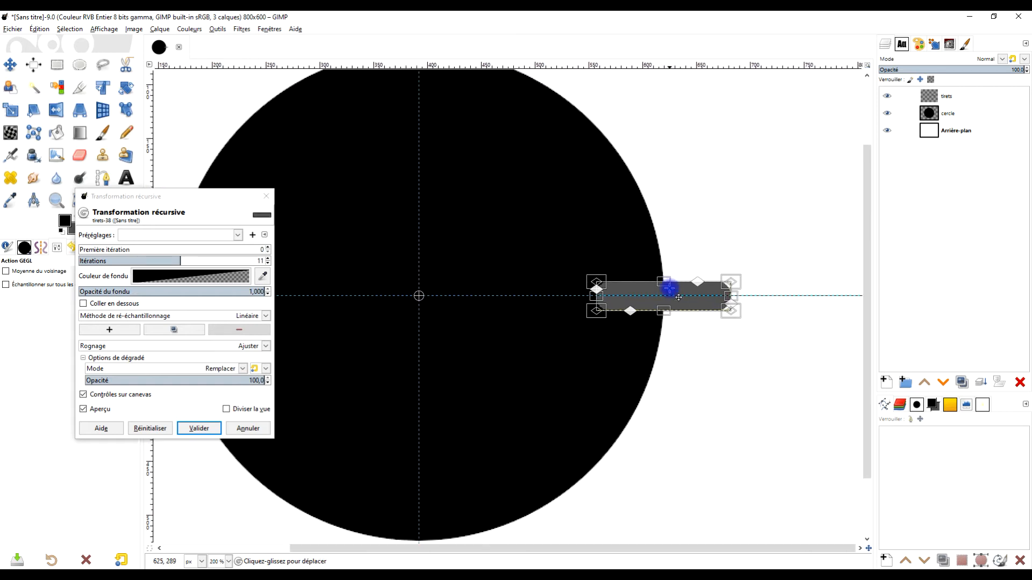
Step: Rotate the recursive transformation about the disc's centre until the twelve dashes are evenly spaced in a full circle, and apply the filter
{"action": "scroll", "coordinate": [697, 297], "scroll_direction": "up", "scroll_amount": 2}
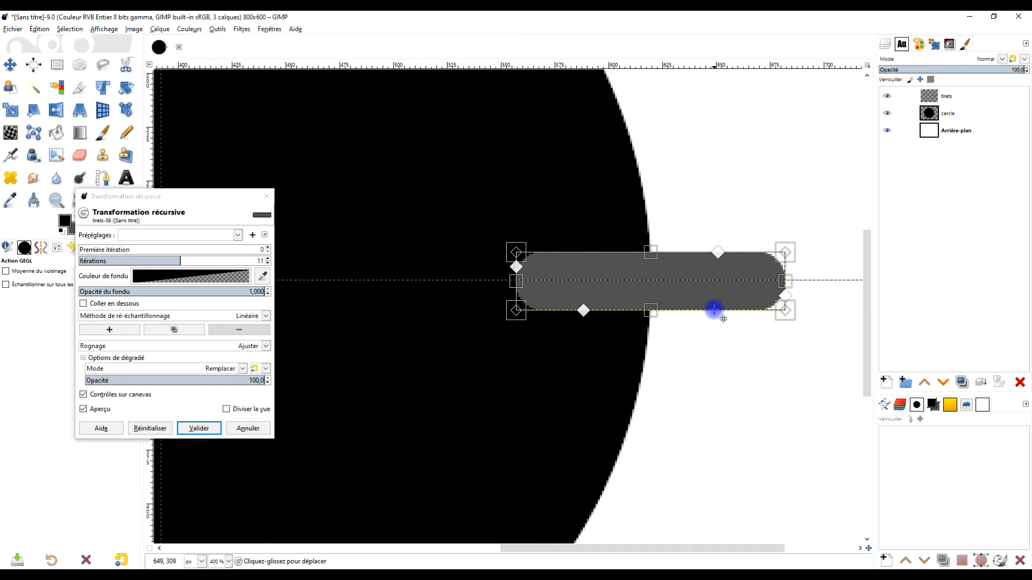
{"action": "scroll", "coordinate": [726, 325], "scroll_direction": "up", "scroll_amount": 2}
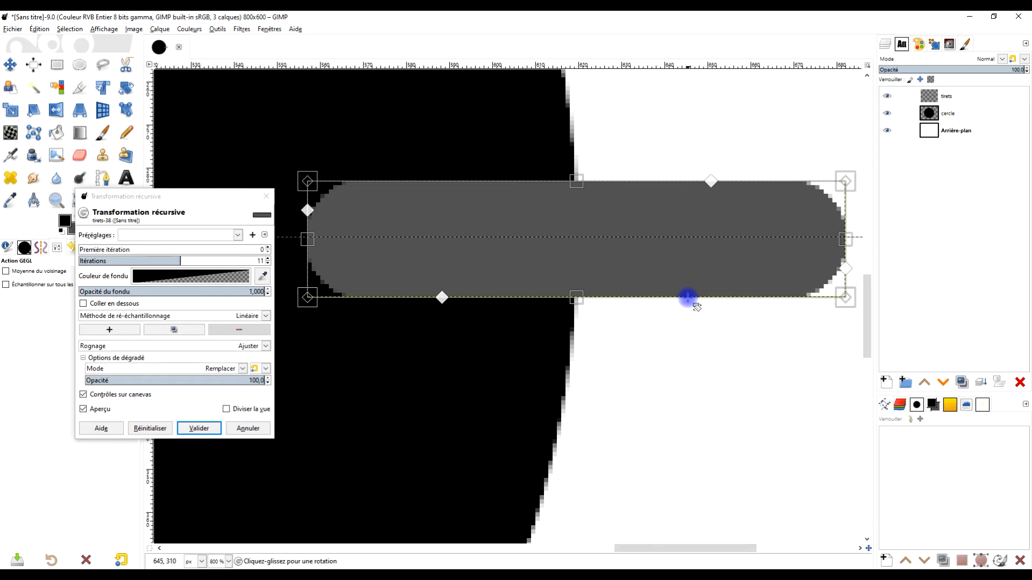
{"action": "scroll", "coordinate": [611, 349], "scroll_direction": "down", "scroll_amount": 5}
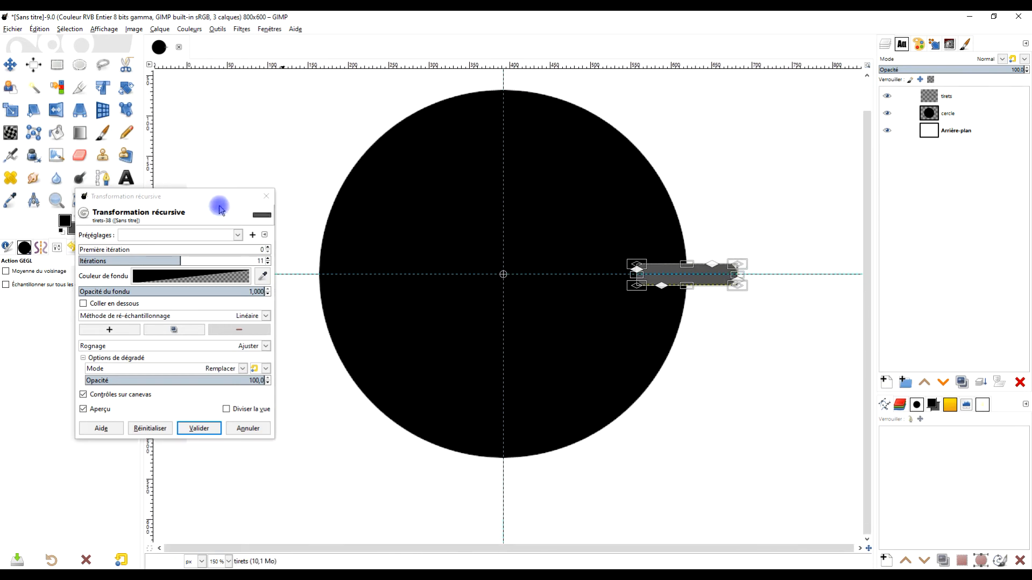
{"action": "left_click_drag", "start_coordinate": [196, 196], "coordinate": [230, 119]}
{"action": "left_click_drag", "start_coordinate": [556, 325], "coordinate": [605, 328]}
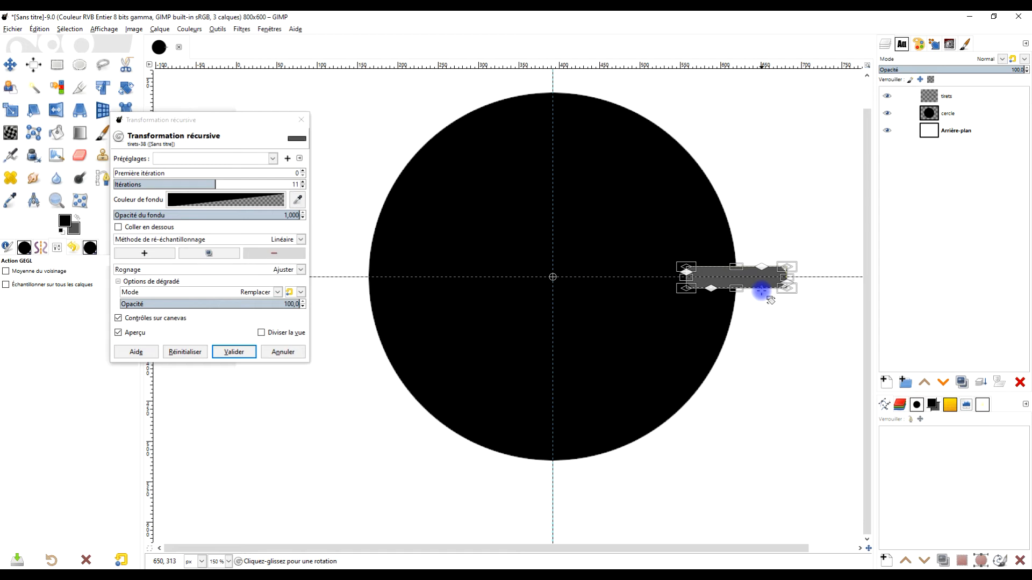
{"action": "left_click_drag", "start_coordinate": [761, 290], "coordinate": [681, 227]}
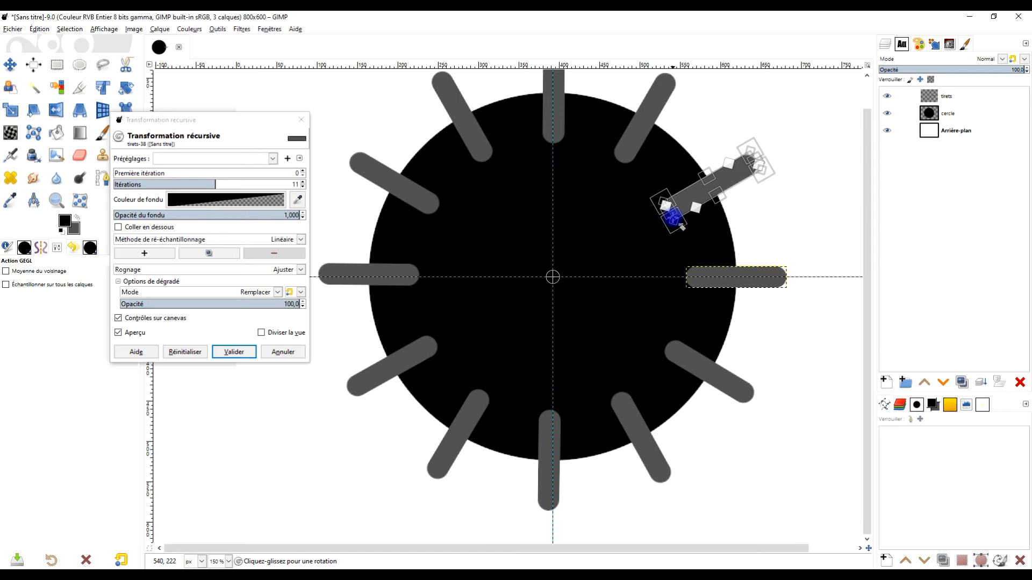
{"action": "left_click_drag", "start_coordinate": [680, 227], "coordinate": [682, 226]}
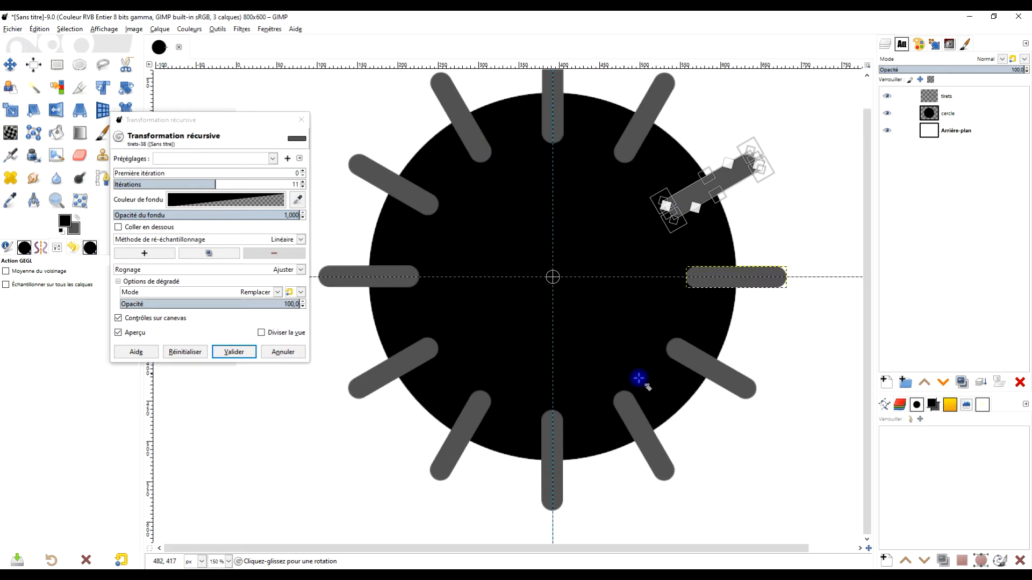
{"action": "key", "text": "Return"}
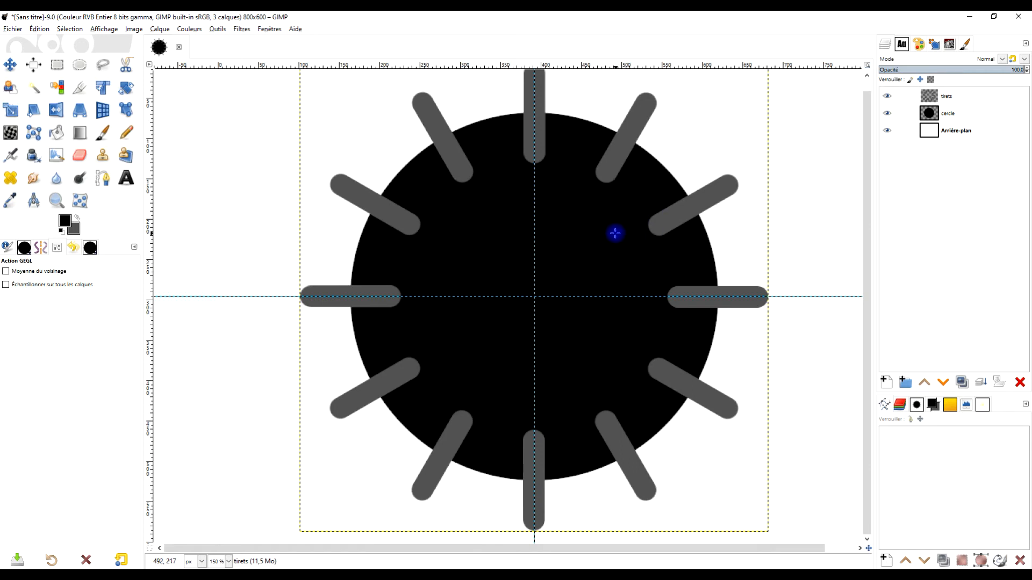
Step: Resize the "tirets" layer to the image dimensions (Calque aux dimensions de l'image) and check its boundary against the other layers
{"action": "scroll", "coordinate": [613, 234], "scroll_direction": "down", "scroll_amount": 1}
{"action": "scroll", "coordinate": [614, 231], "scroll_direction": "up", "scroll_amount": 1}
{"action": "left_click_drag", "start_coordinate": [628, 252], "coordinate": [616, 273]}
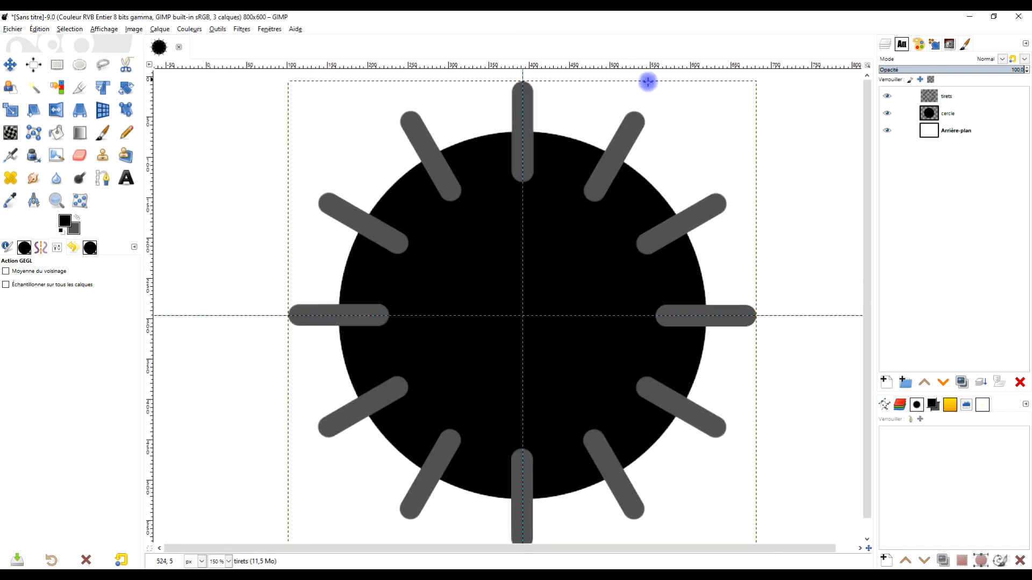
{"action": "right_click", "coordinate": [930, 100]}
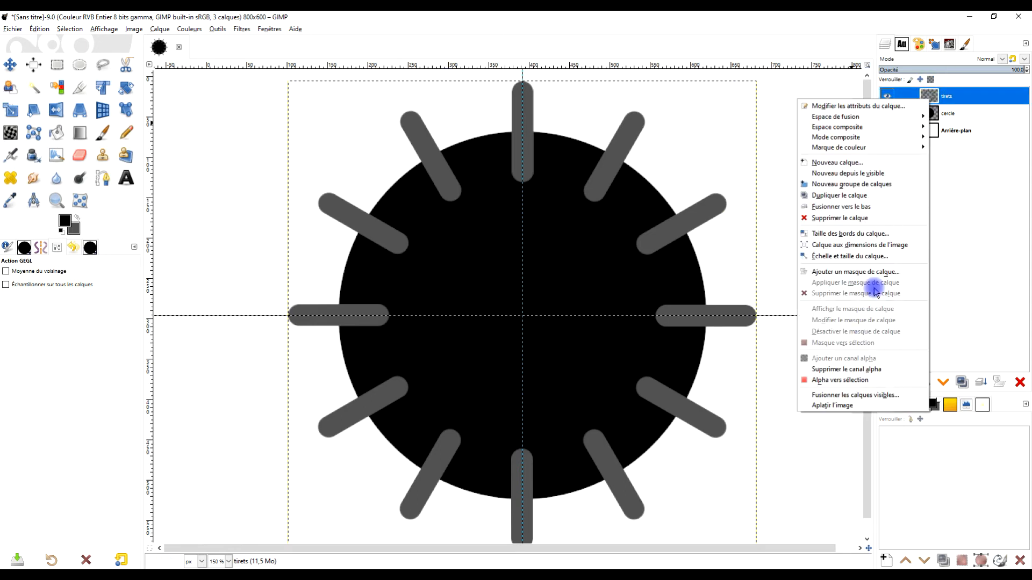
{"action": "left_click", "coordinate": [895, 246]}
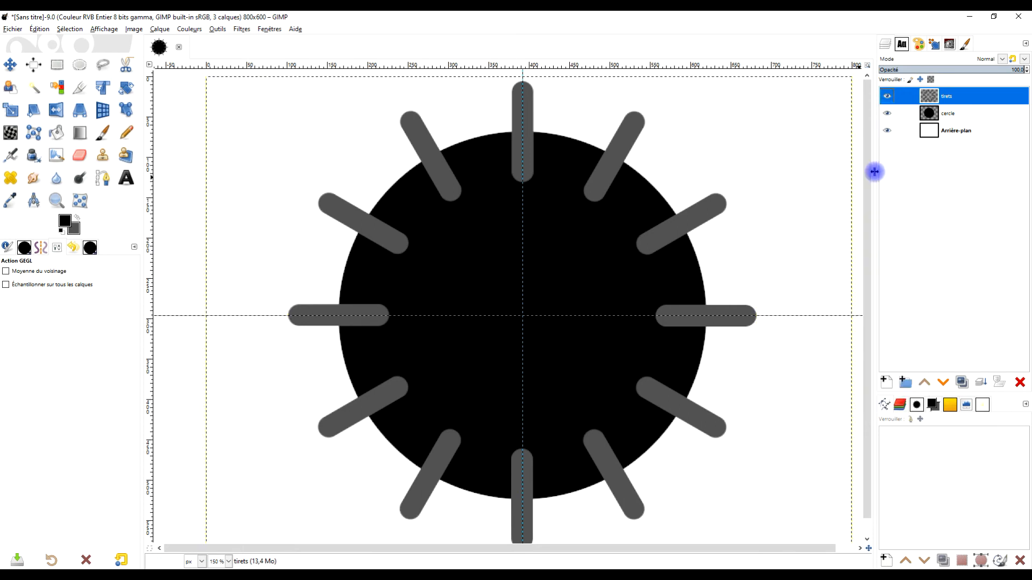
{"action": "left_click", "coordinate": [928, 113]}
{"action": "left_click", "coordinate": [929, 130]}
{"action": "left_click", "coordinate": [928, 113]}
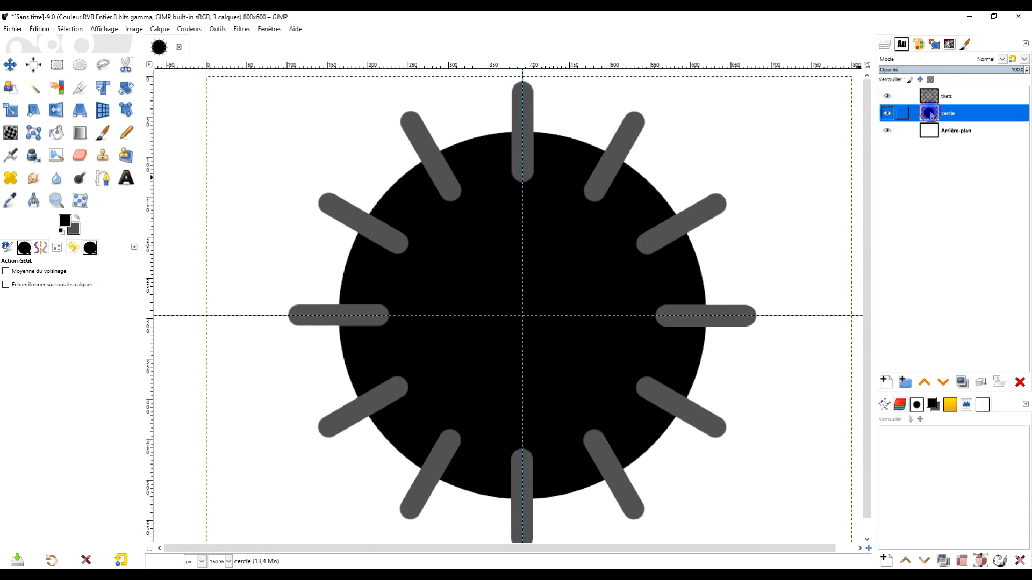
{"action": "left_click", "coordinate": [929, 97]}
Step: Remove all guides from the image
{"action": "left_click_drag", "start_coordinate": [757, 157], "coordinate": [722, 153]}
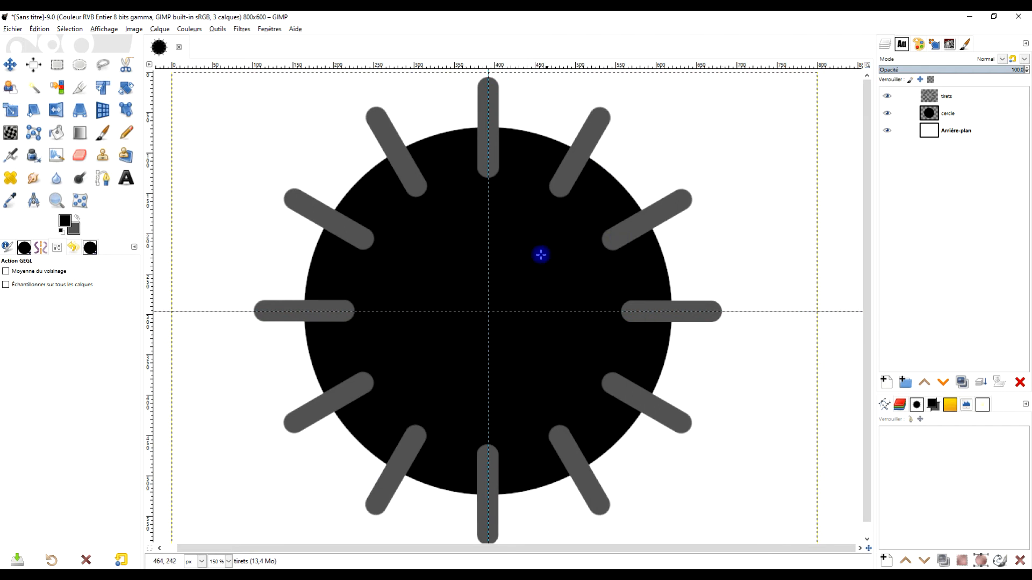
{"action": "left_click", "coordinate": [134, 29]}
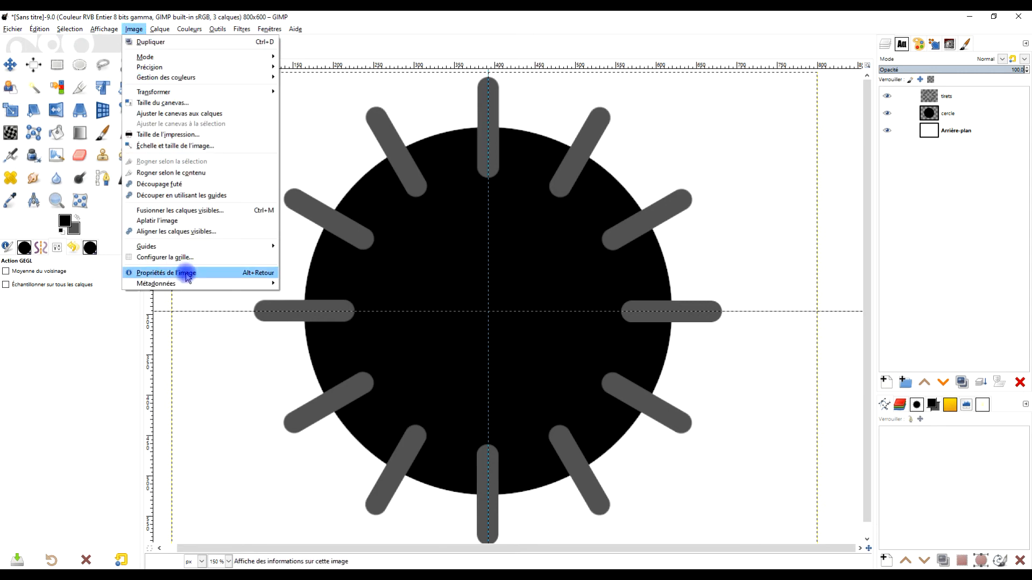
{"action": "mouse_move", "coordinate": [199, 246]}
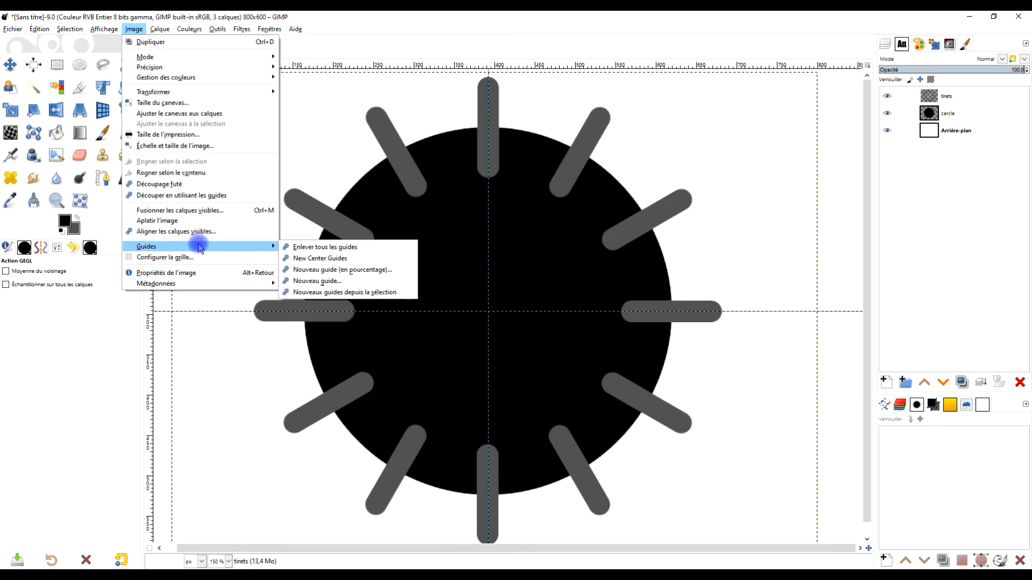
{"action": "left_click", "coordinate": [336, 248]}
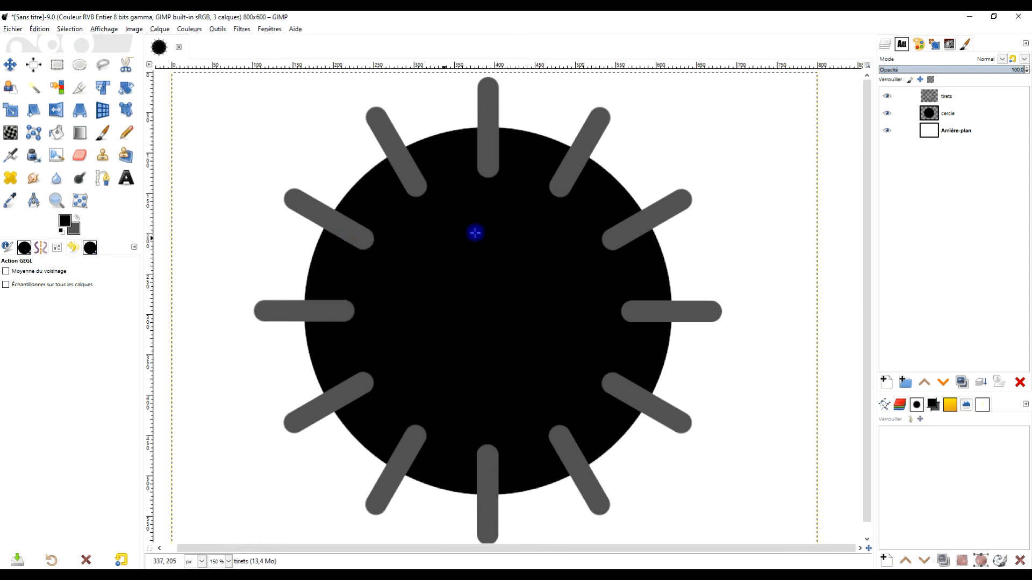
{"action": "left_click", "coordinate": [886, 113]}
{"action": "left_click", "coordinate": [886, 113]}
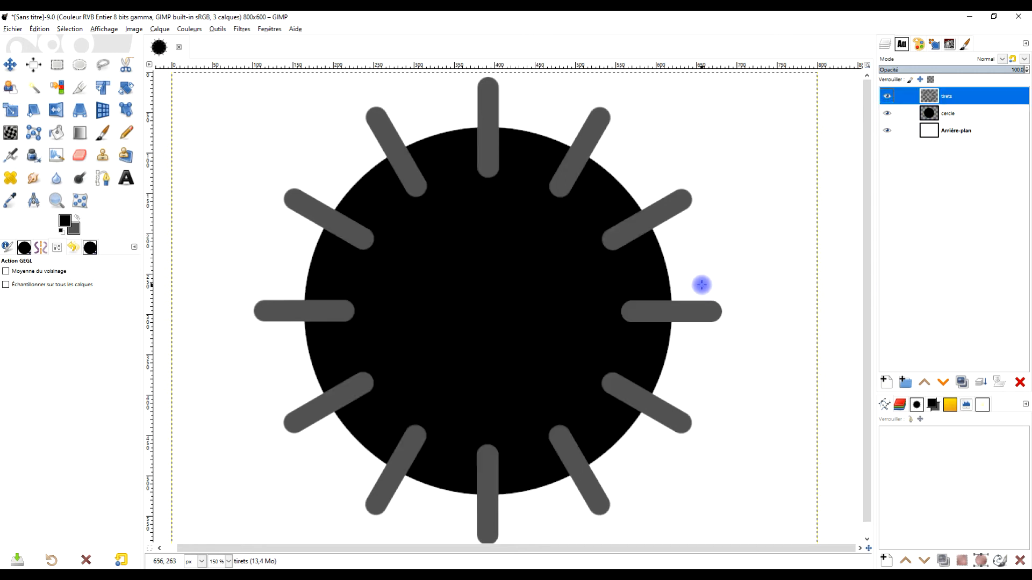
Step: Rename the "tirets" layer as "tiret #1"
{"action": "left_click_drag", "start_coordinate": [701, 282], "coordinate": [700, 281]}
{"action": "left_click", "coordinate": [934, 97]}
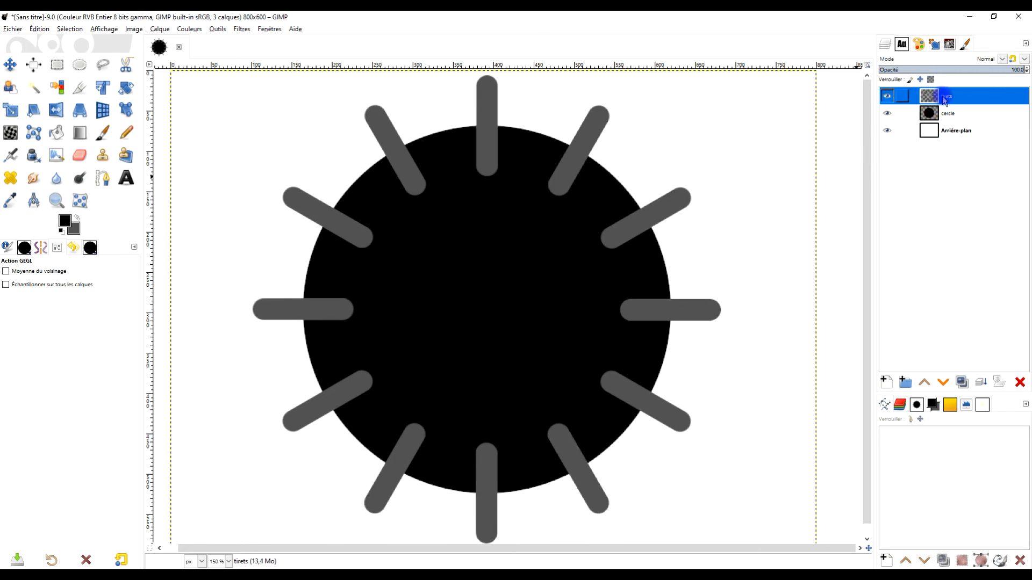
{"action": "double_click", "coordinate": [944, 100]}
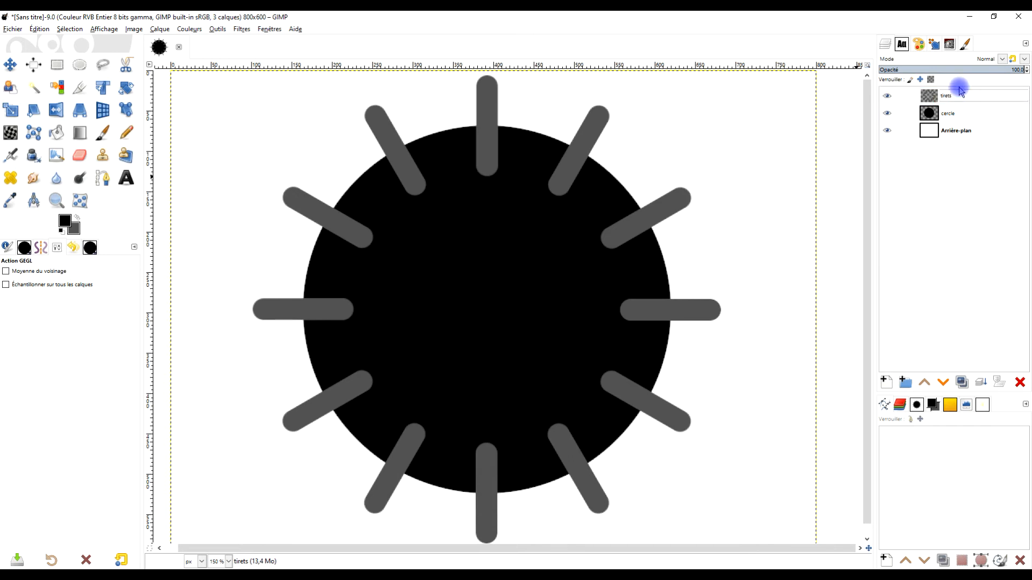
{"action": "key", "text": "BackSpace"}
{"action": "type", "text": "#1"}
{"action": "left_click", "coordinate": [1010, 195]}
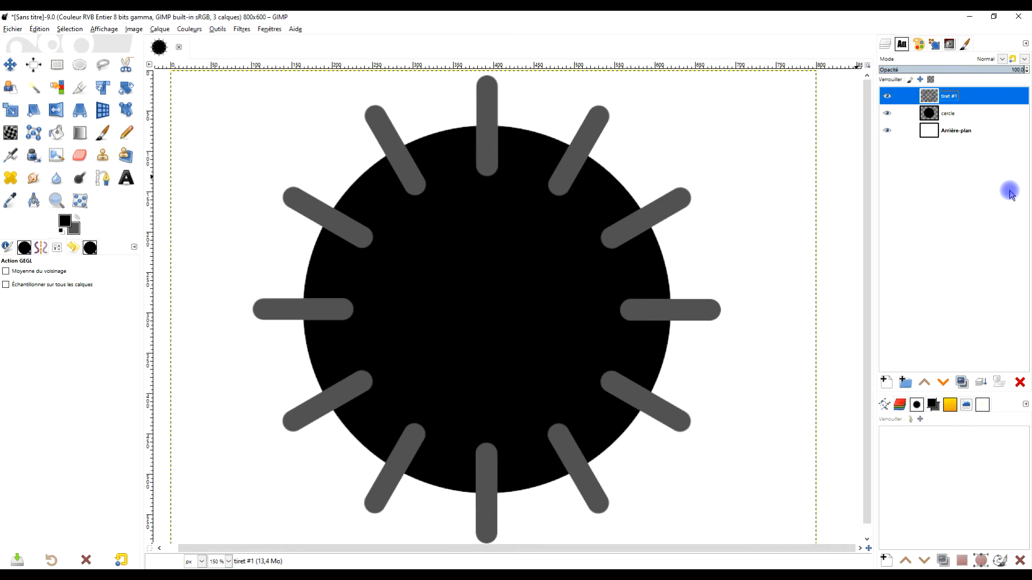
Step: Duplicate the "tiret #1" layer eleven times
{"action": "left_click", "coordinate": [961, 382]}
{"action": "double_click", "coordinate": [960, 382]}
{"action": "triple_click", "coordinate": [960, 382]}
{"action": "triple_click", "coordinate": [961, 382]}
{"action": "double_click", "coordinate": [960, 383]}
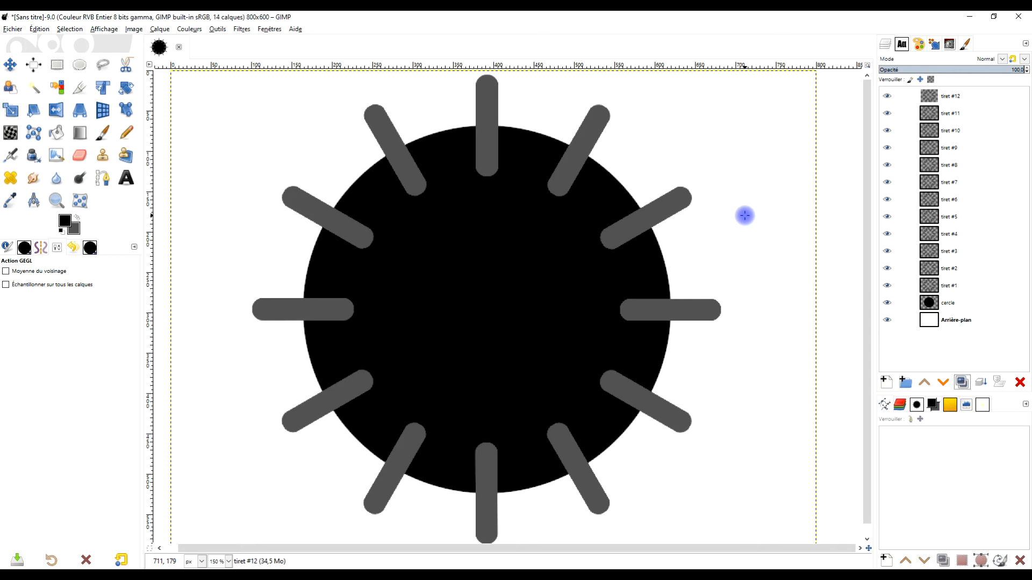
Step: On the "tiret #12" layer, outline the one o'clock dash with a freehand selection and invert its colours (Inverser)
{"action": "left_click", "coordinate": [926, 99]}
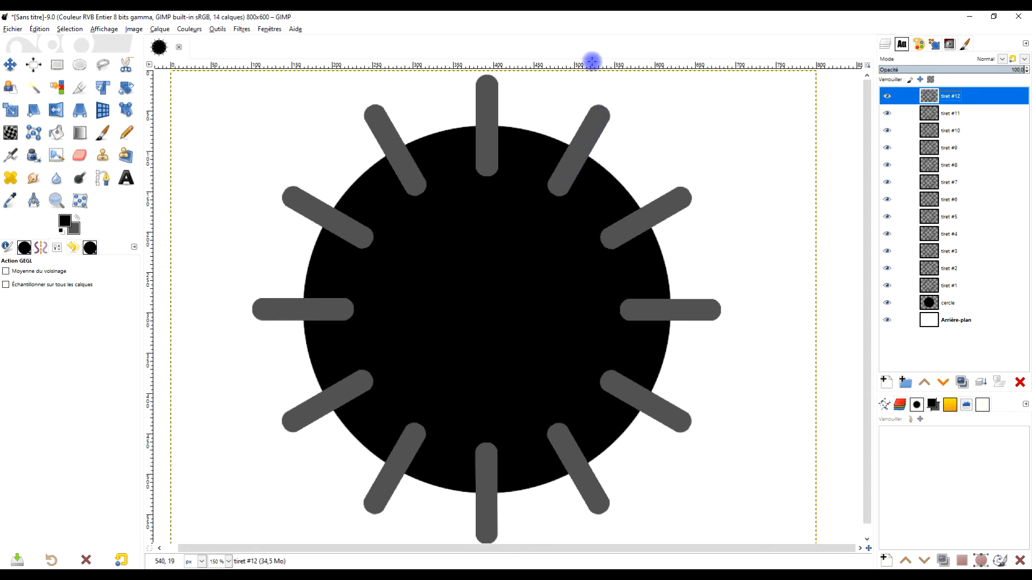
{"action": "left_click", "coordinate": [102, 67]}
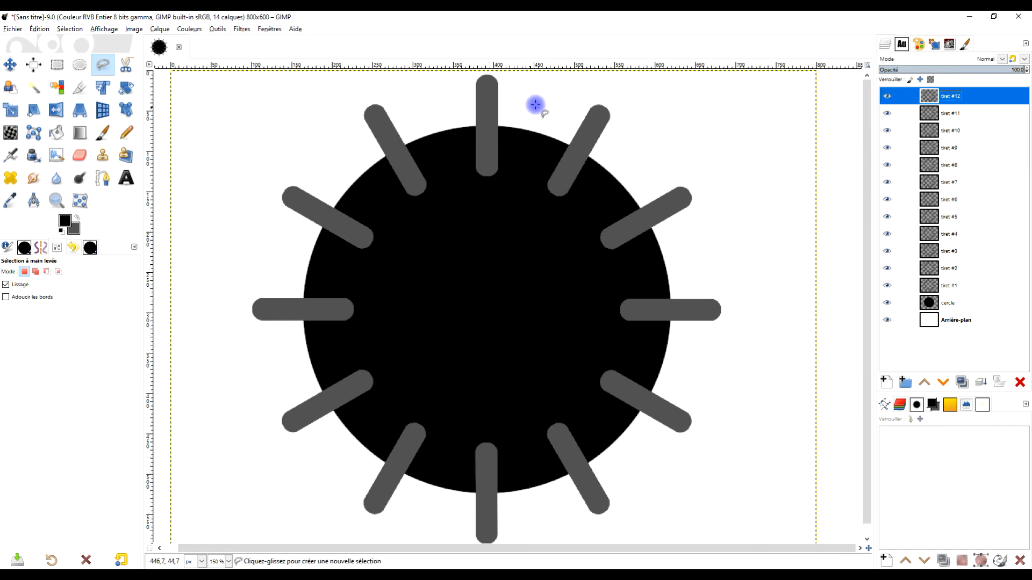
{"action": "mouse_move", "coordinate": [585, 91]}
{"action": "left_mouse_down"}
{"action": "mouse_move", "coordinate": [535, 174]}
{"action": "mouse_move", "coordinate": [537, 210]}
{"action": "mouse_move", "coordinate": [583, 202]}
{"action": "mouse_move", "coordinate": [624, 139]}
{"action": "mouse_move", "coordinate": [628, 91]}
{"action": "mouse_move", "coordinate": [586, 92]}
{"action": "left_mouse_up"}
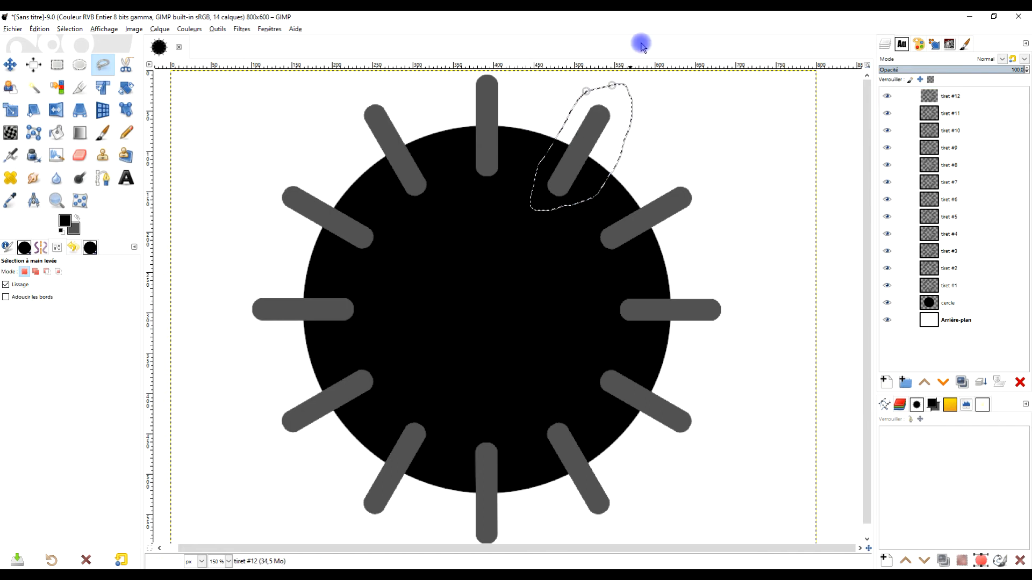
{"action": "key", "text": "Return"}
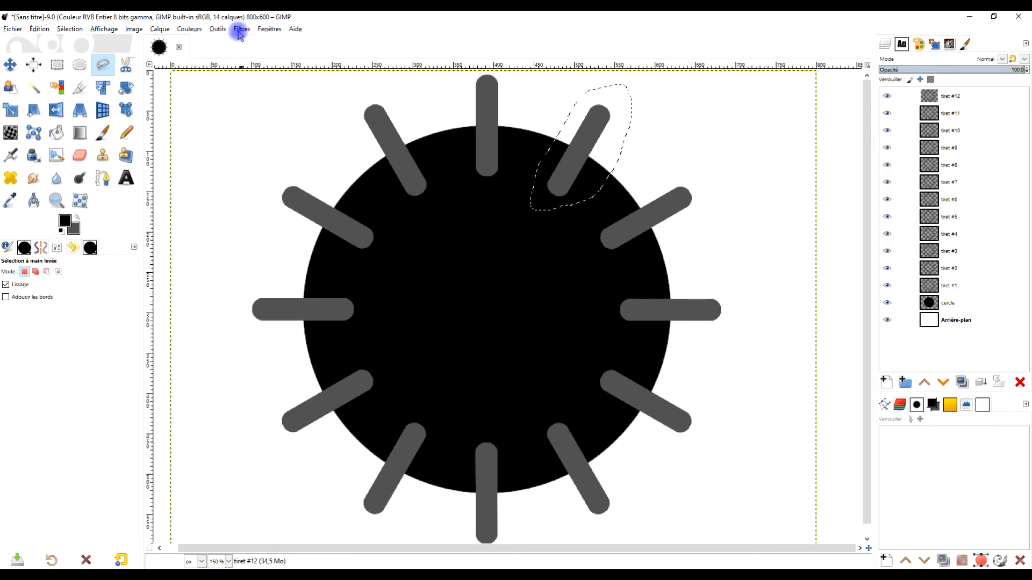
{"action": "left_click", "coordinate": [189, 29]}
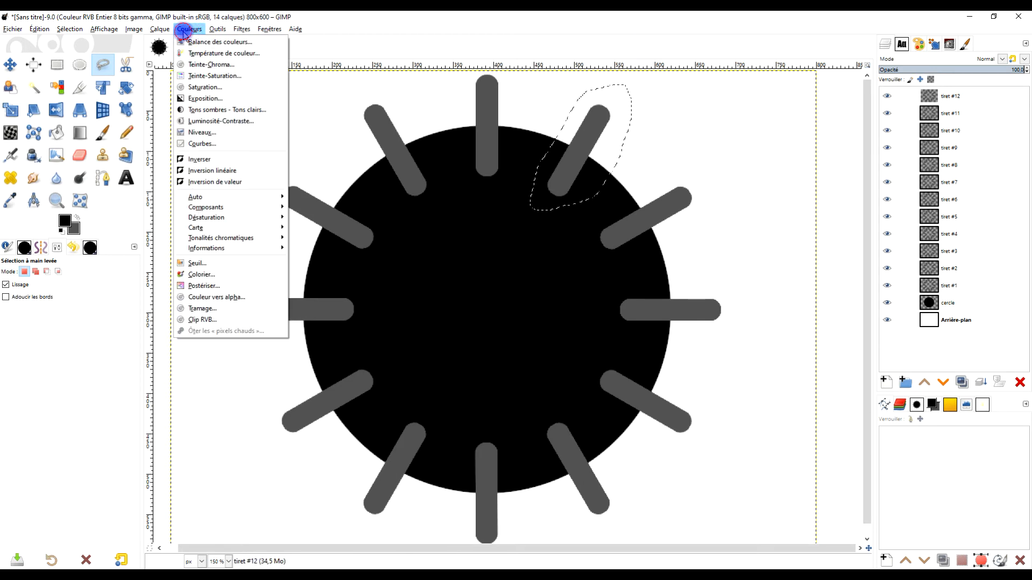
{"action": "left_click", "coordinate": [200, 161]}
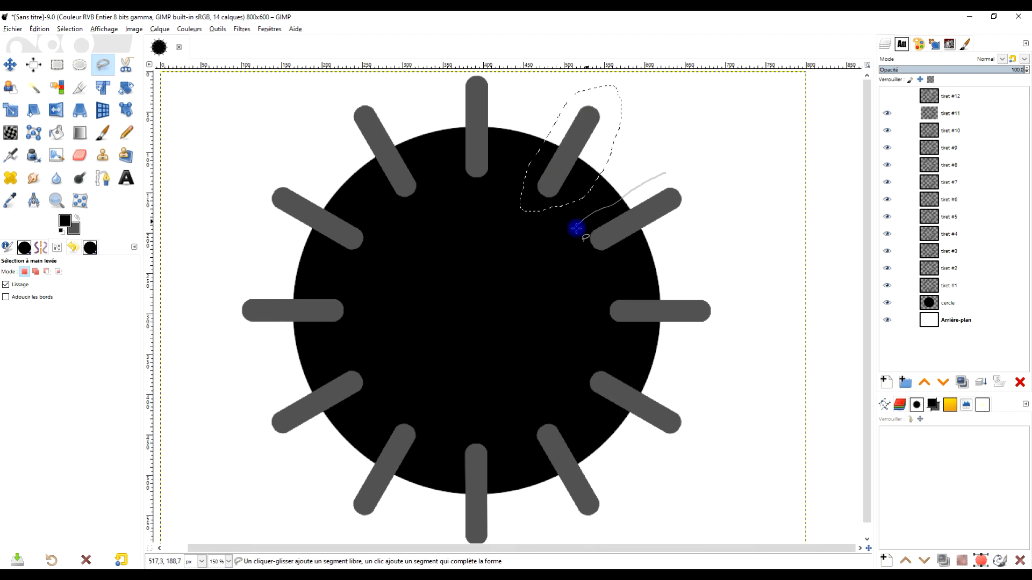
Step: On the "tiret #11" layer, outline the two o'clock dash with a freehand selection and repeat the Inverser filter on it
{"action": "mouse_move", "coordinate": [576, 229]}
{"action": "left_mouse_down"}
{"action": "mouse_move", "coordinate": [581, 261]}
{"action": "mouse_move", "coordinate": [651, 255]}
{"action": "mouse_move", "coordinate": [700, 216]}
{"action": "mouse_move", "coordinate": [704, 170]}
{"action": "mouse_move", "coordinate": [666, 172]}
{"action": "left_mouse_up"}
{"action": "key", "text": "Return"}
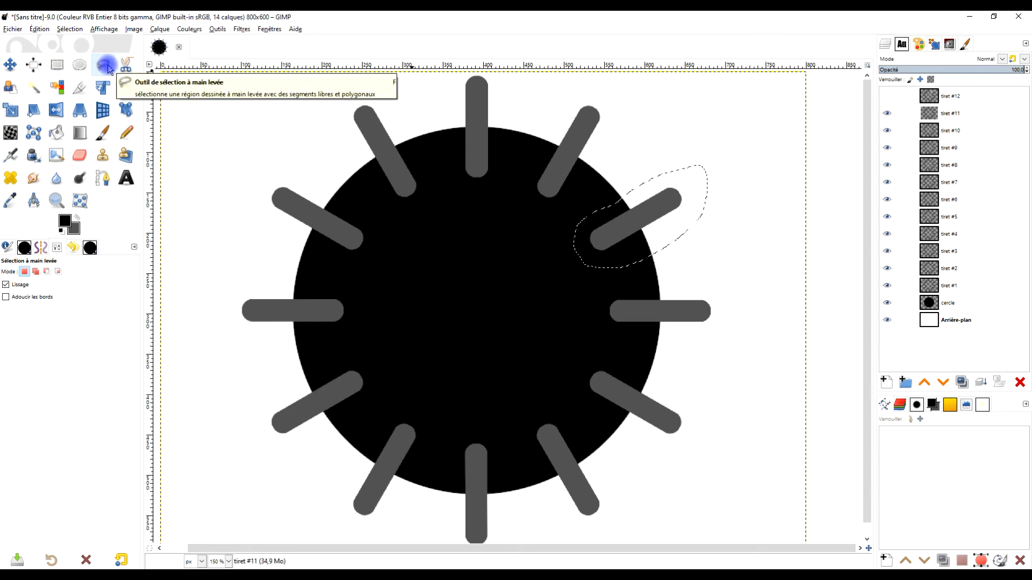
{"action": "left_click", "coordinate": [241, 30]}
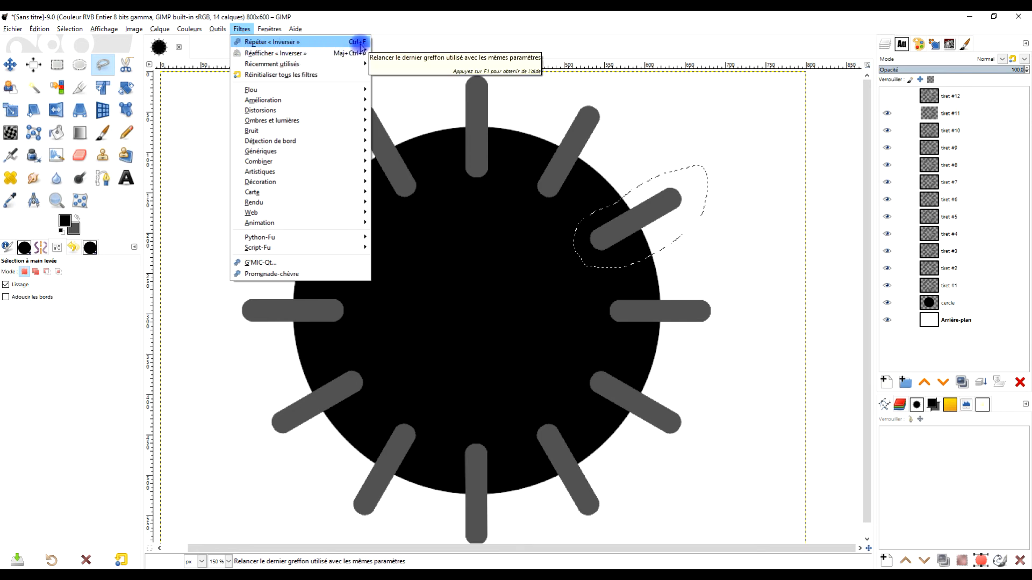
{"action": "left_click", "coordinate": [317, 42]}
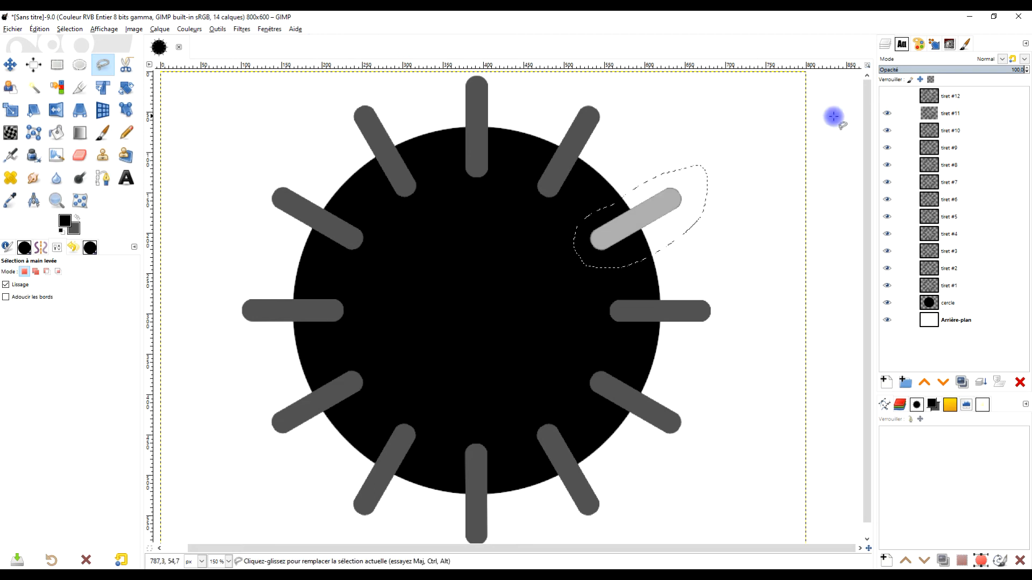
Step: Hide the "tiret #11" layer and invert the colours of the freehand-selected three o'clock dash on the "tiret #10" layer
{"action": "left_click", "coordinate": [887, 113]}
{"action": "left_click", "coordinate": [935, 130]}
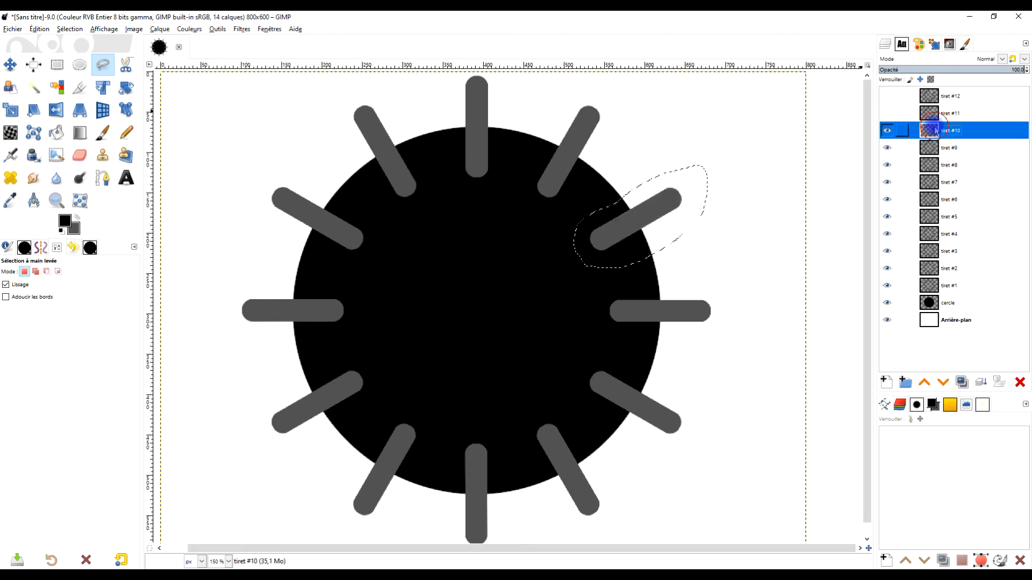
{"action": "mouse_move", "coordinate": [689, 286]}
{"action": "left_mouse_down"}
{"action": "mouse_move", "coordinate": [649, 284]}
{"action": "mouse_move", "coordinate": [566, 310]}
{"action": "mouse_move", "coordinate": [672, 336]}
{"action": "mouse_move", "coordinate": [729, 332]}
{"action": "mouse_move", "coordinate": [719, 293]}
{"action": "mouse_move", "coordinate": [691, 288]}
{"action": "left_mouse_up"}
{"action": "key", "text": "Return"}
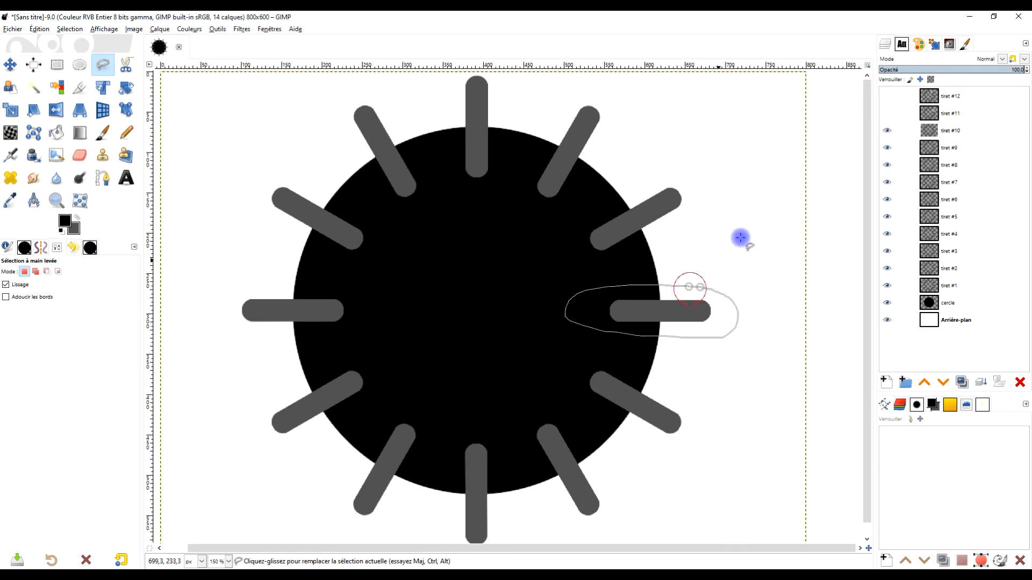
{"action": "key", "text": "Return"}
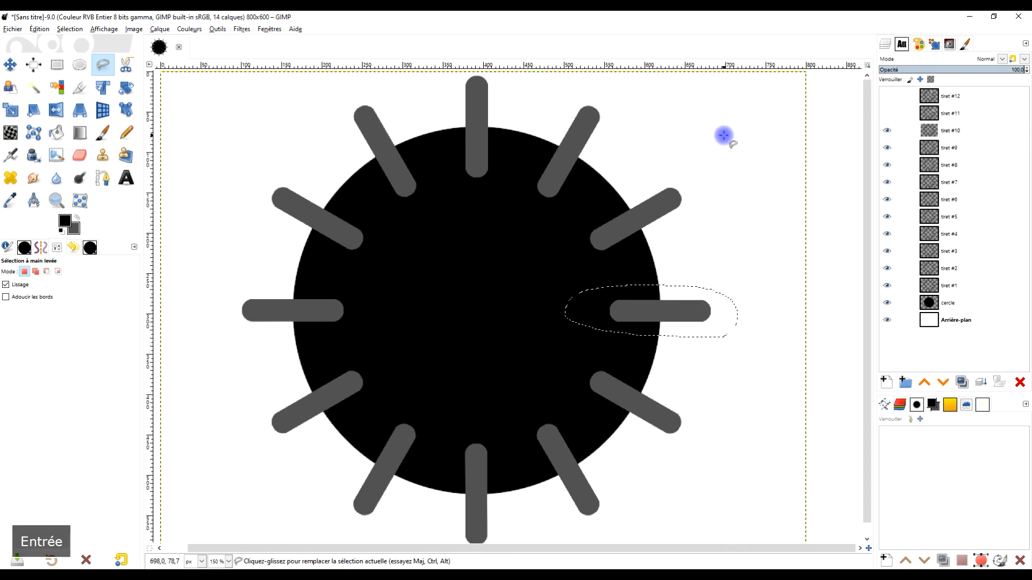
{"action": "key", "text": "ctrl+f"}
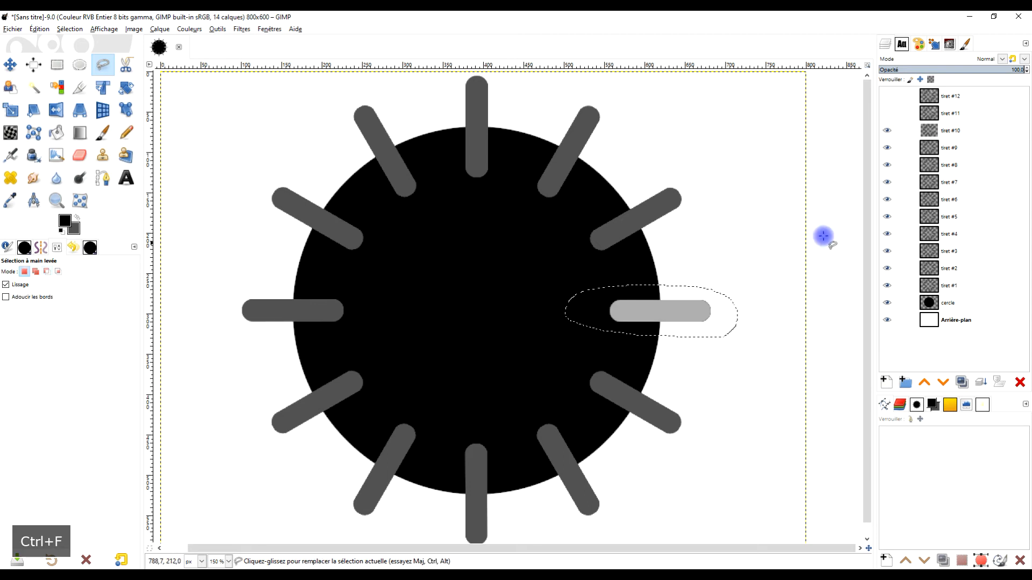
Step: Hide the "tiret #10" layer and invert the colours of the freehand-selected four o'clock dash on the "tiret #9" layer
{"action": "left_click", "coordinate": [887, 130]}
{"action": "left_click", "coordinate": [928, 146]}
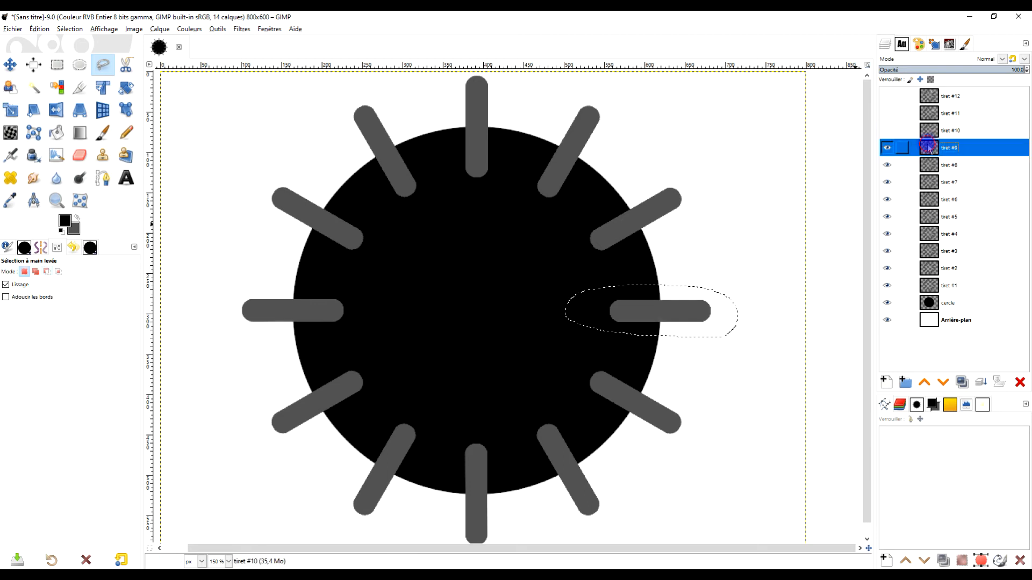
{"action": "mouse_move", "coordinate": [667, 384]}
{"action": "left_mouse_down"}
{"action": "mouse_move", "coordinate": [589, 359]}
{"action": "mouse_move", "coordinate": [574, 386]}
{"action": "mouse_move", "coordinate": [648, 449]}
{"action": "mouse_move", "coordinate": [711, 429]}
{"action": "mouse_move", "coordinate": [666, 383]}
{"action": "left_mouse_up"}
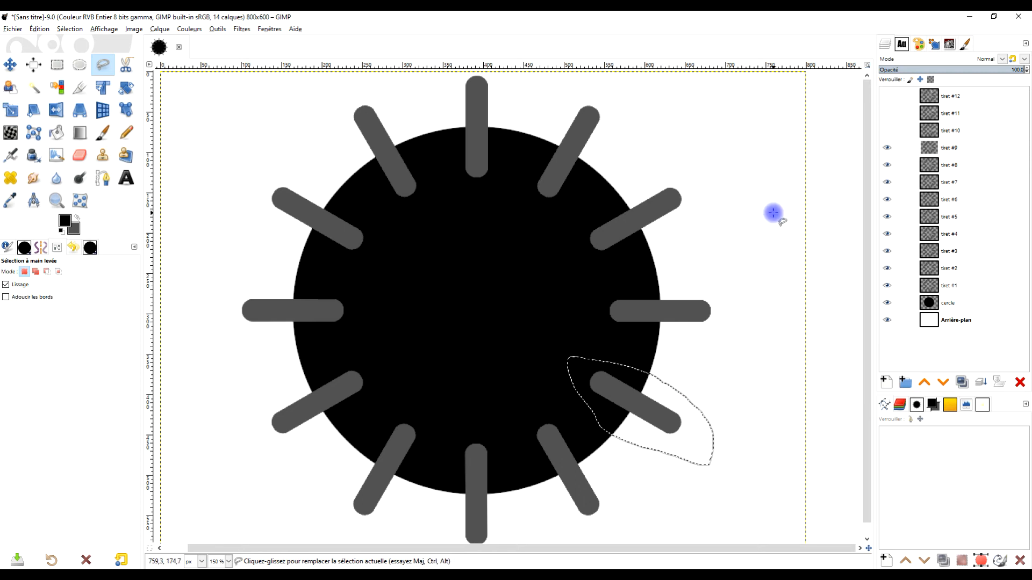
{"action": "left_click", "coordinate": [921, 149]}
{"action": "key", "text": "ctrl+f"}
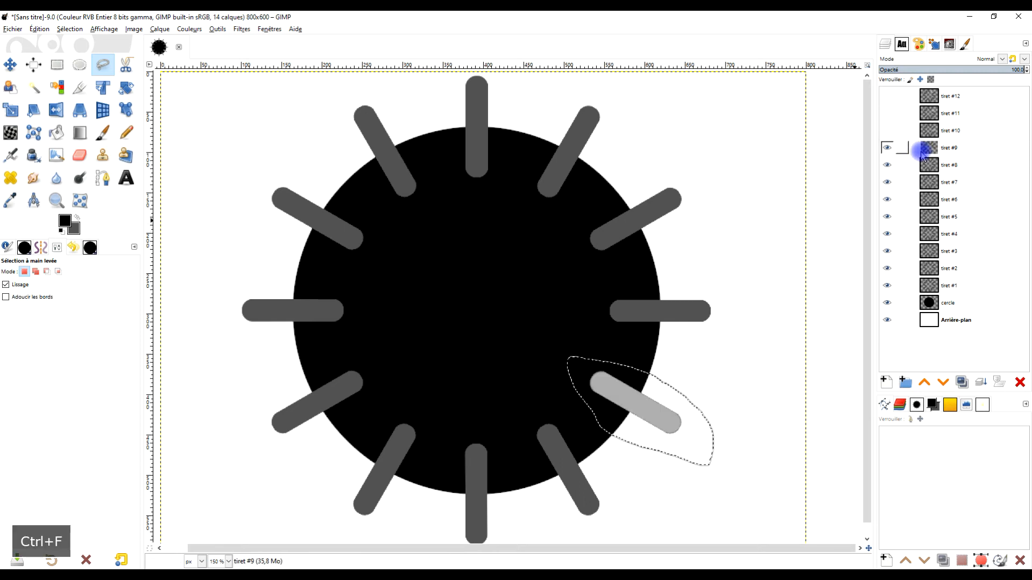
Step: Hide the "tiret #9" layer and repeat the Inverser filter on the freehand-outlined five o'clock dash of the "tiret #8" layer
{"action": "left_click", "coordinate": [887, 148]}
{"action": "left_click", "coordinate": [935, 165]}
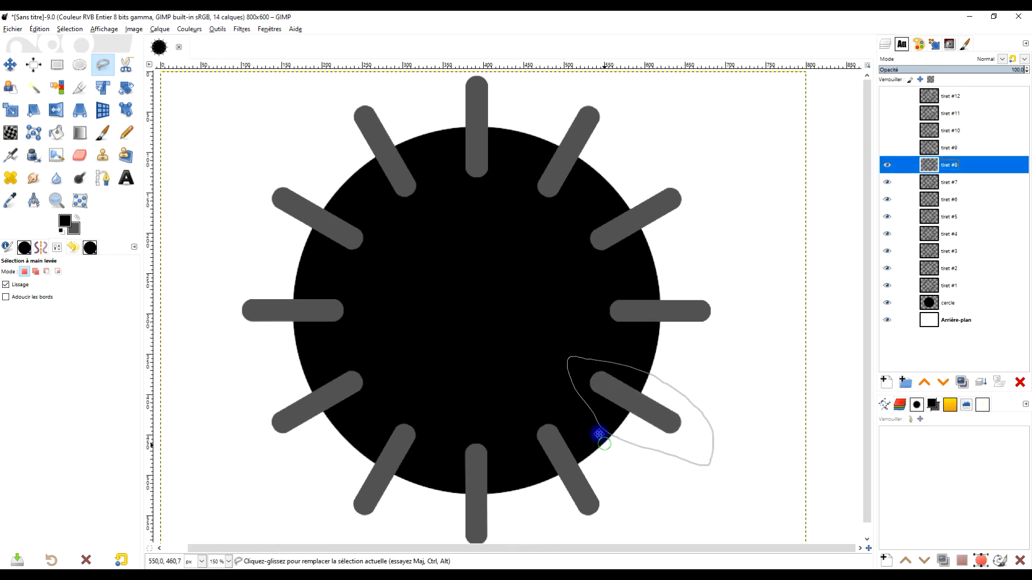
{"action": "scroll", "coordinate": [576, 386], "scroll_direction": "down", "scroll_amount": 2}
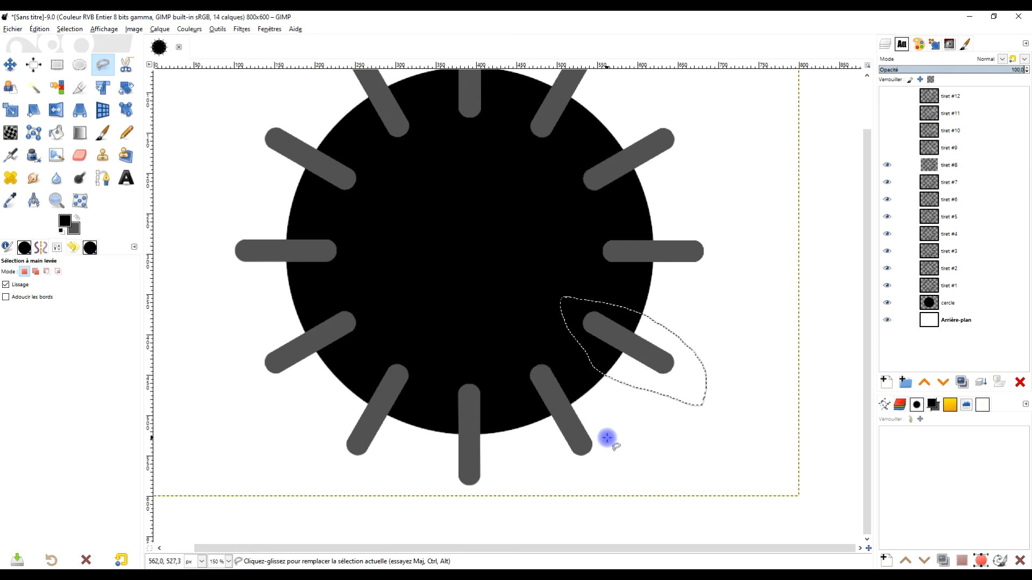
{"action": "key", "text": "Return"}
{"action": "mouse_move", "coordinate": [555, 355]}
{"action": "left_mouse_down"}
{"action": "mouse_move", "coordinate": [608, 446]}
{"action": "mouse_move", "coordinate": [583, 468]}
{"action": "mouse_move", "coordinate": [548, 452]}
{"action": "mouse_move", "coordinate": [520, 370]}
{"action": "mouse_move", "coordinate": [530, 351]}
{"action": "mouse_move", "coordinate": [554, 356]}
{"action": "left_mouse_up"}
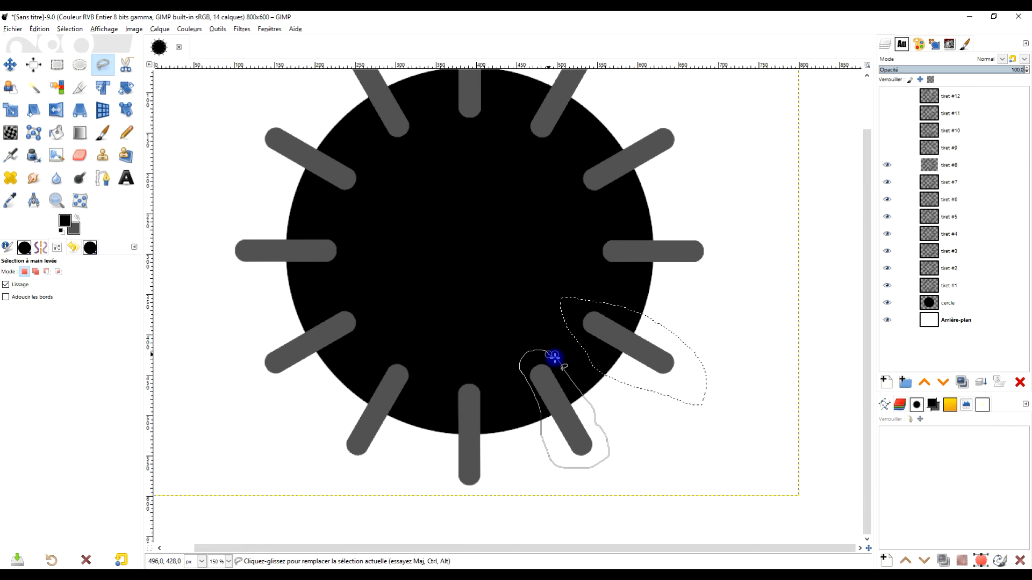
{"action": "key", "text": "Return"}
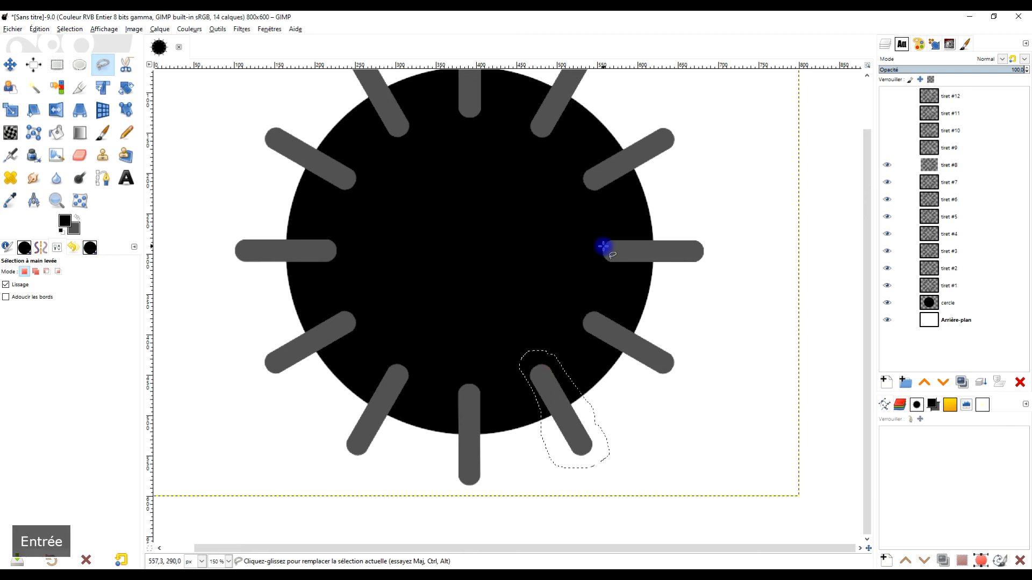
{"action": "key", "text": "ctrl+f"}
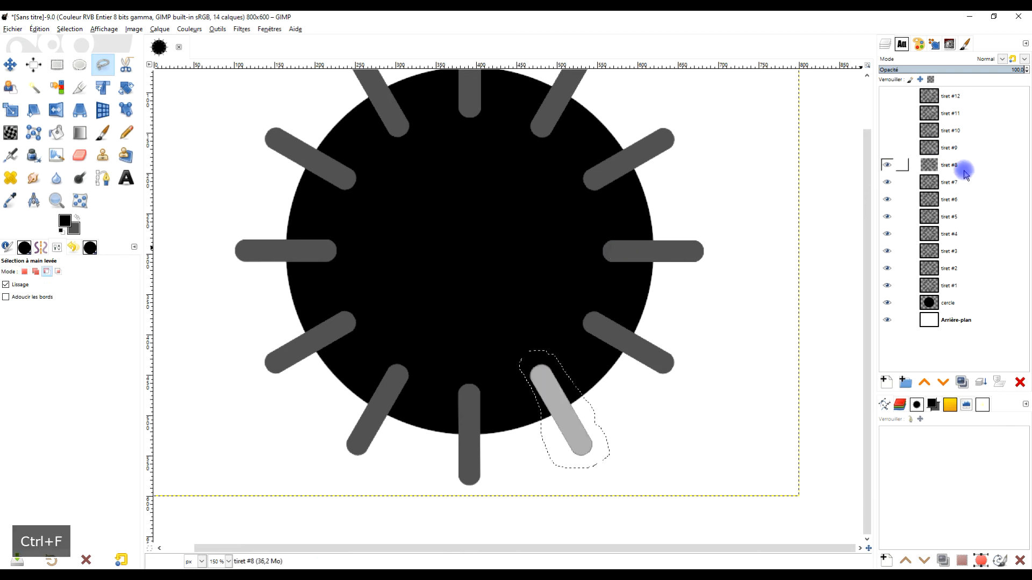
Step: Hide the "tiret #8" layer, then outline and invert the six o'clock dash on the "tiret #7" layer
{"action": "left_click", "coordinate": [886, 164]}
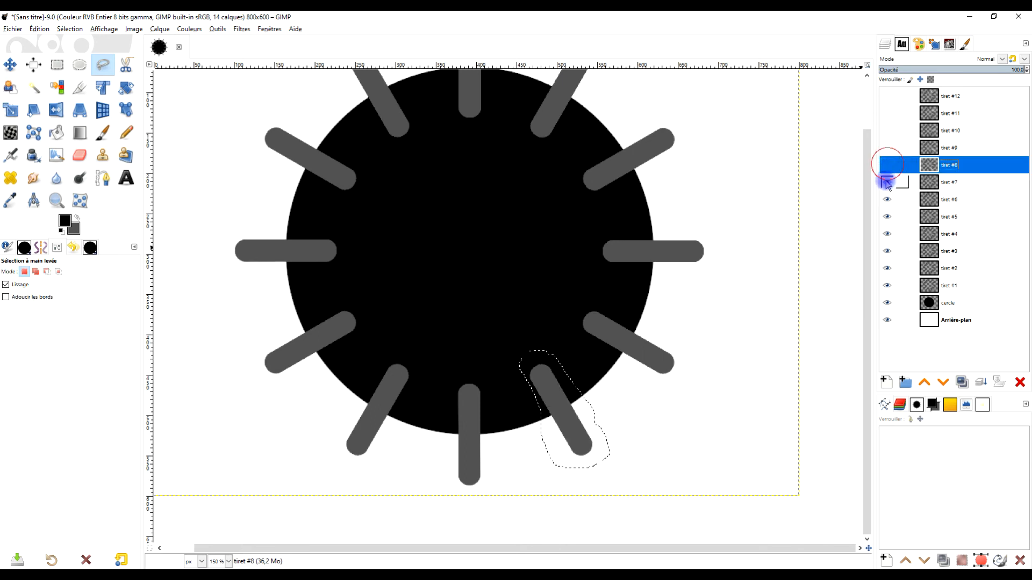
{"action": "left_click", "coordinate": [920, 182]}
{"action": "key", "text": "ctrl+f"}
{"action": "mouse_move", "coordinate": [889, 132]}
{"action": "left_mouse_down"}
{"action": "mouse_move", "coordinate": [890, 101]}
{"action": "mouse_move", "coordinate": [888, 165]}
{"action": "left_mouse_up"}
{"action": "left_click", "coordinate": [930, 200]}
{"action": "left_click", "coordinate": [887, 165]}
{"action": "left_click", "coordinate": [888, 165]}
{"action": "left_click", "coordinate": [929, 182]}
{"action": "mouse_move", "coordinate": [487, 373]}
{"action": "left_mouse_down"}
{"action": "mouse_move", "coordinate": [462, 366]}
{"action": "mouse_move", "coordinate": [488, 373]}
{"action": "left_mouse_up"}
{"action": "key", "text": "Return"}
Step: Hide the "tiret #7" layer and invert the freehand-selected seven o'clock dash on the "tiret #6" layer
{"action": "left_click", "coordinate": [887, 182]}
{"action": "left_click", "coordinate": [938, 201]}
{"action": "left_click_drag", "start_coordinate": [411, 344], "coordinate": [415, 348]}
{"action": "key", "text": "Return"}
Step: Hide the "tiret #6" layer and invert the eight o'clock dash on "tiret #5" and the nine o'clock dash on "tiret #4"
{"action": "left_click", "coordinate": [887, 199]}
{"action": "left_click", "coordinate": [930, 218]}
{"action": "left_click", "coordinate": [930, 235]}
{"action": "key", "text": "Return"}
Step: Hide the "tiret #4" layer and invert the freehand-selected ten o'clock dash on the "tiret #3" layer
{"action": "left_click", "coordinate": [887, 234]}
{"action": "left_click", "coordinate": [930, 252]}
{"action": "left_click_drag", "start_coordinate": [353, 203], "coordinate": [359, 201]}
{"action": "key", "text": "Return"}
{"action": "scroll", "coordinate": [488, 332], "scroll_direction": "up", "scroll_amount": 3}
Step: Hide the "tiret #3" layer and repeat the Inverser filter on the outlined eleven o'clock dash of the "tiret #2" layer
{"action": "left_click", "coordinate": [886, 252]}
{"action": "left_click_drag", "start_coordinate": [332, 161], "coordinate": [345, 141]}
{"action": "key", "text": "ctrl+f"}
Step: Hide the "tiret #2" layer, invert the outlined twelve o'clock dash on the "tiret #1" layer and clear the selection
{"action": "left_click", "coordinate": [887, 269]}
{"action": "left_click", "coordinate": [948, 285]}
{"action": "left_click_drag", "start_coordinate": [457, 128], "coordinate": [454, 131]}
{"action": "key", "text": "ctrl+f"}
{"action": "key", "text": "ctrl+shift+a"}
Step: Toggle the visibility of the "tiret #1" and "tiret #2" layers to check their inverted dashes
{"action": "scroll", "coordinate": [547, 309], "scroll_direction": "down", "scroll_amount": 2}
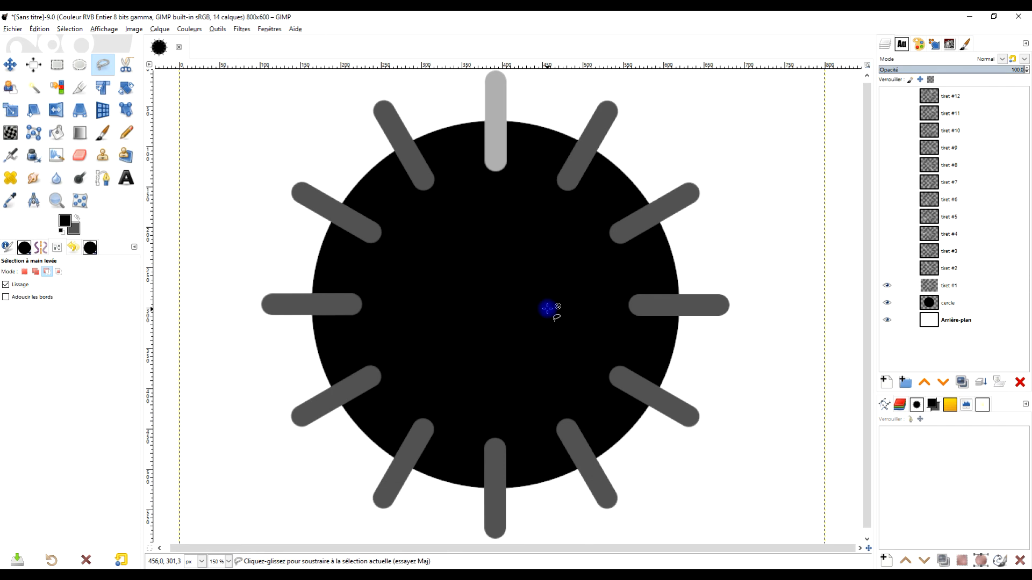
{"action": "scroll", "coordinate": [547, 309], "scroll_direction": "down", "scroll_amount": 1}
{"action": "scroll", "coordinate": [547, 309], "scroll_direction": "up", "scroll_amount": 1}
{"action": "left_click_drag", "start_coordinate": [547, 297], "coordinate": [536, 298]}
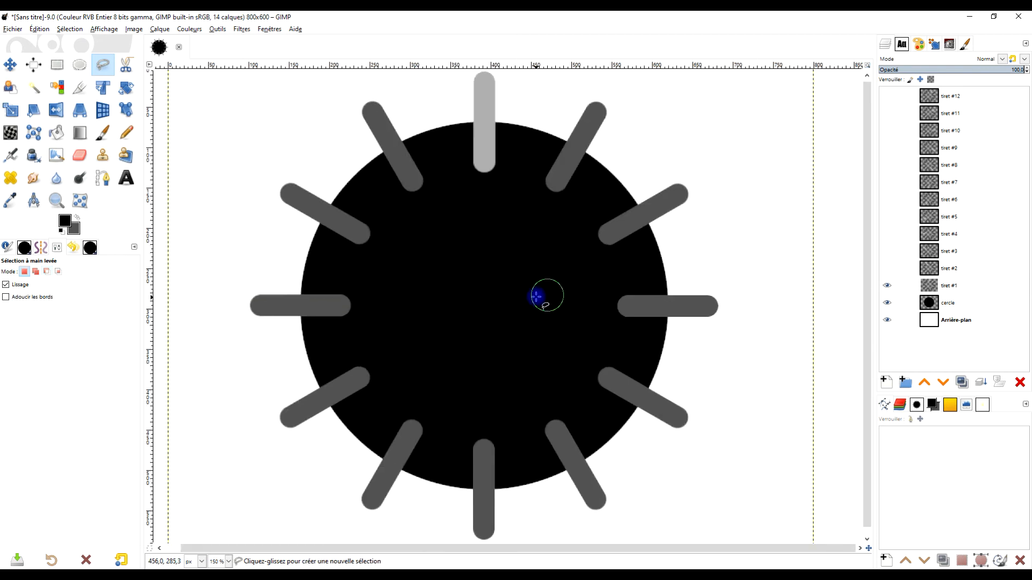
{"action": "left_click", "coordinate": [887, 285]}
{"action": "left_click", "coordinate": [886, 285]}
{"action": "left_click", "coordinate": [887, 268]}
{"action": "left_click", "coordinate": [887, 268]}
{"action": "left_click", "coordinate": [886, 285]}
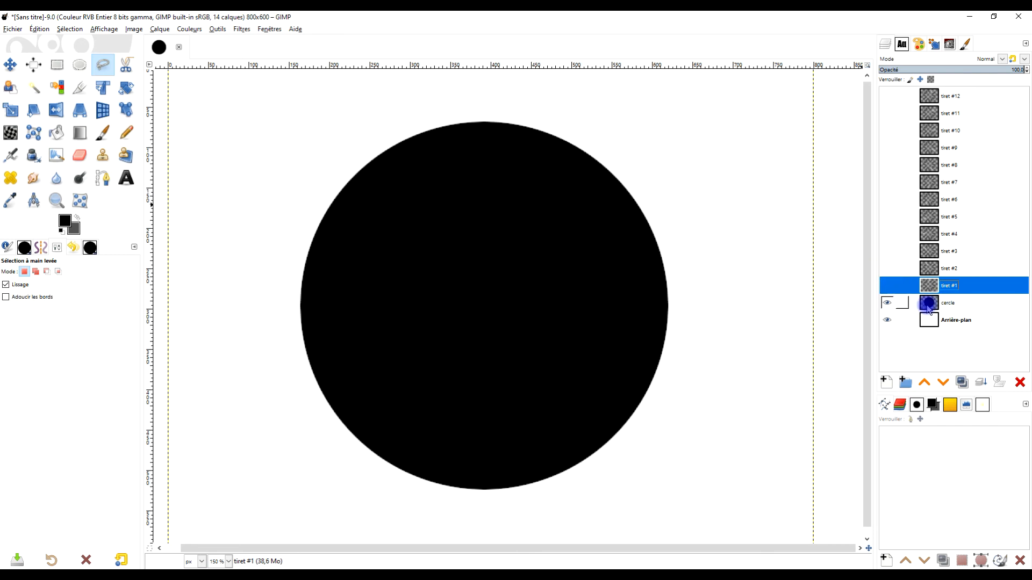
Step: Show the "tiret #1" layer again and delete the "cercle" layer
{"action": "left_click", "coordinate": [938, 302]}
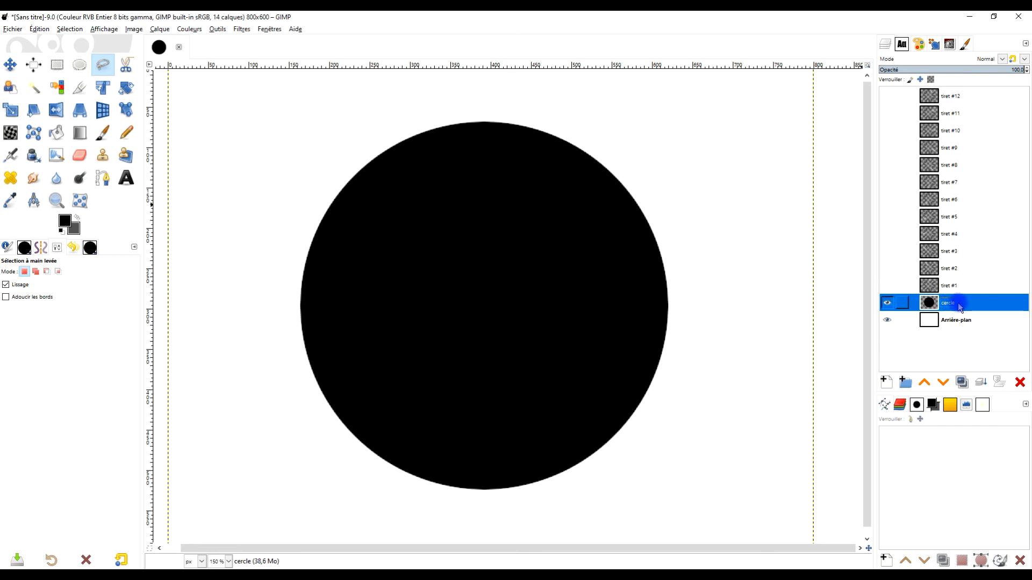
{"action": "left_click", "coordinate": [887, 285]}
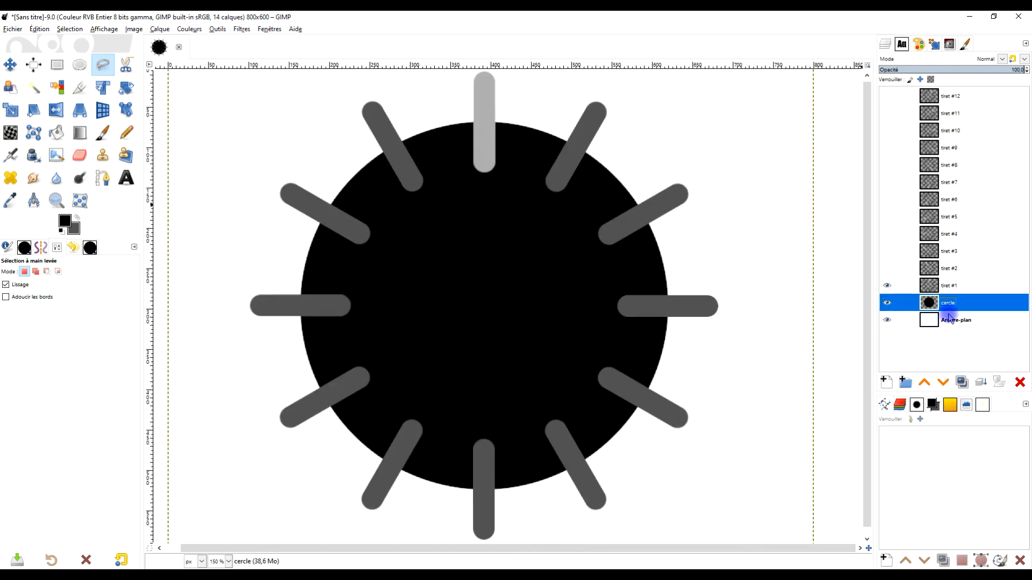
{"action": "left_click", "coordinate": [1019, 383]}
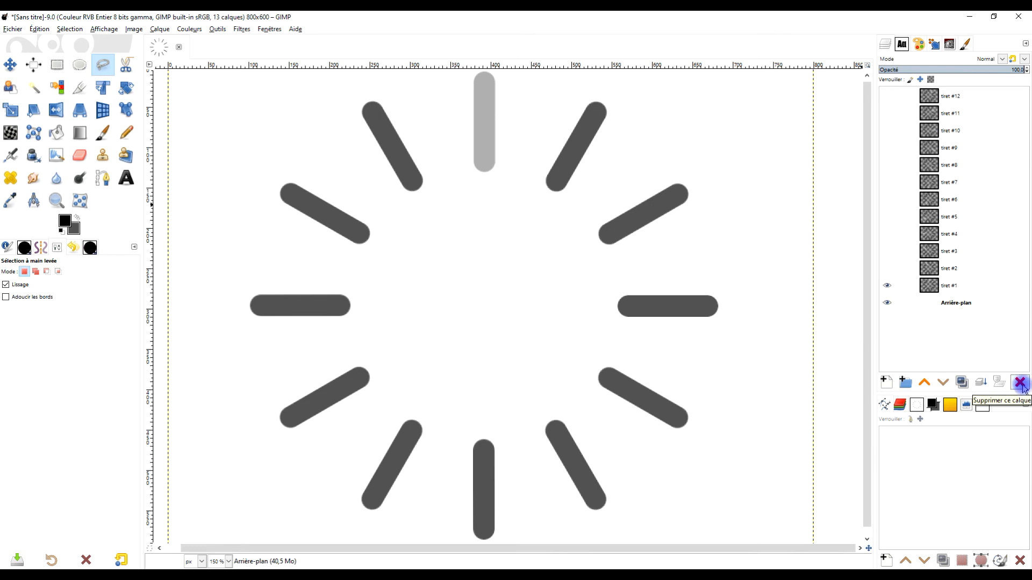
Step: Show the dash layers one after another up to "tiret #8" to check which way the light dash rotates
{"action": "left_click", "coordinate": [887, 286]}
{"action": "left_click", "coordinate": [887, 286]}
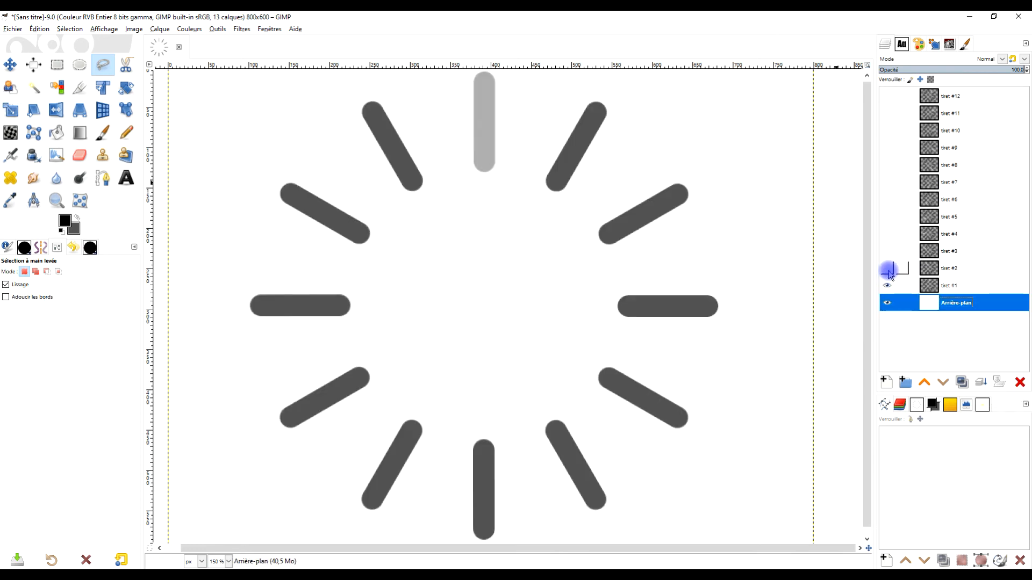
{"action": "left_click", "coordinate": [887, 269]}
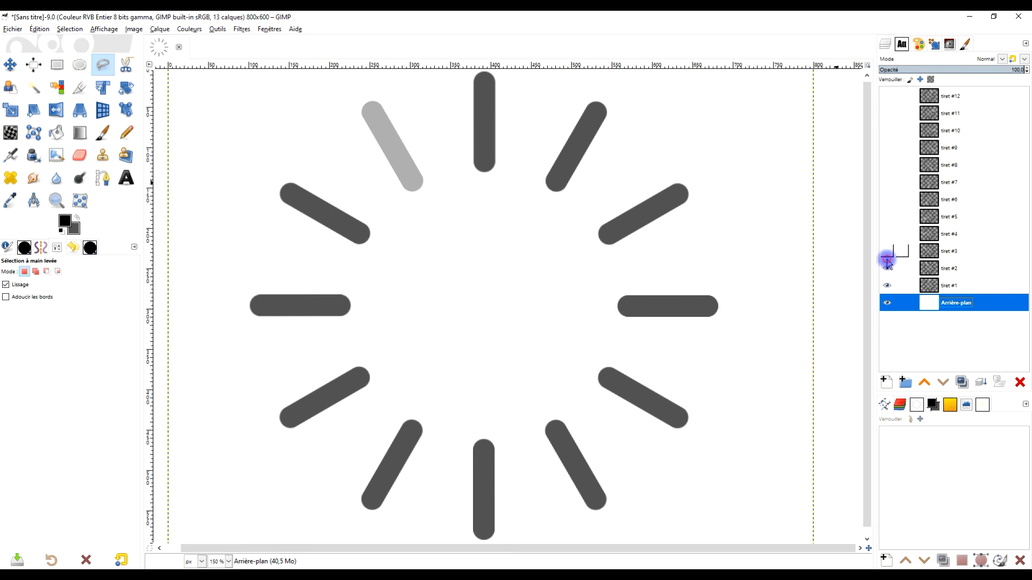
{"action": "left_click", "coordinate": [887, 257]}
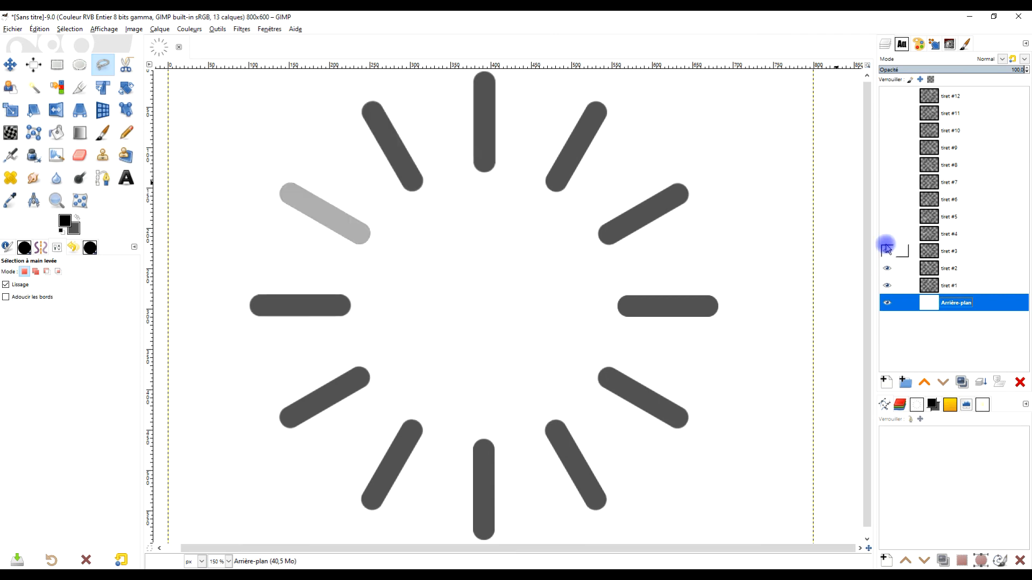
{"action": "left_click", "coordinate": [886, 248]}
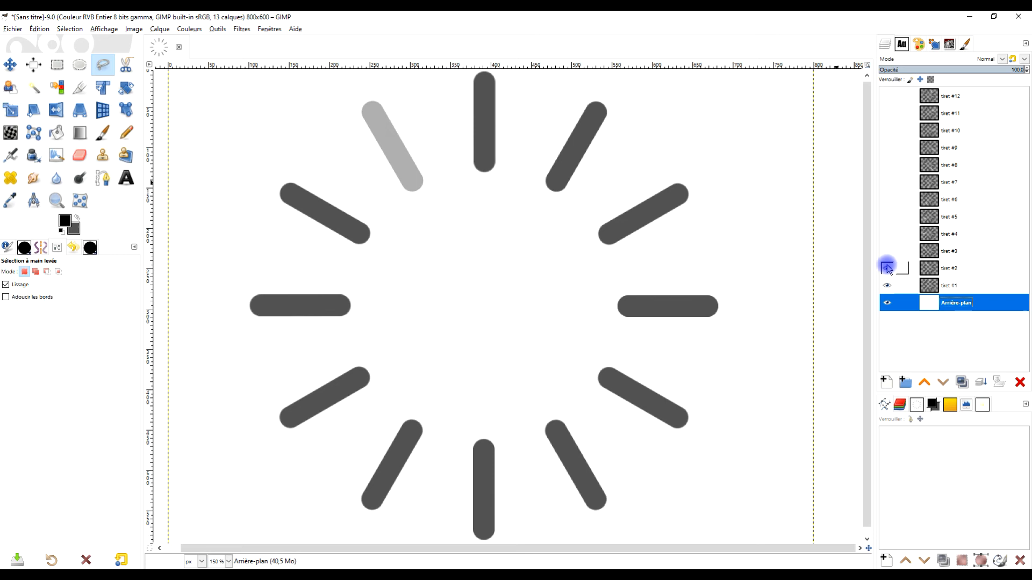
{"action": "left_click", "coordinate": [886, 265]}
{"action": "left_click", "coordinate": [887, 202]}
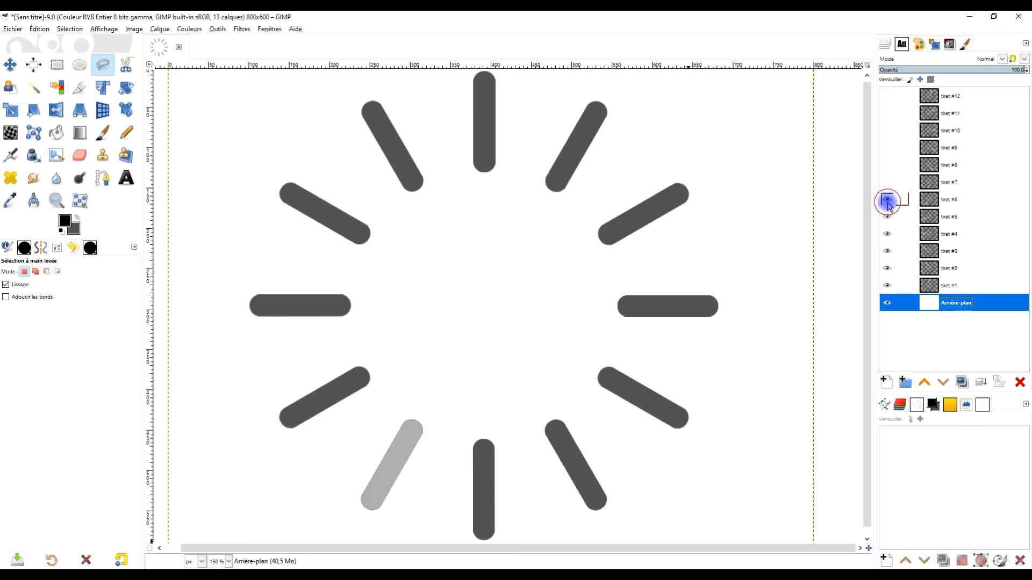
{"action": "left_click", "coordinate": [887, 182]}
{"action": "left_click", "coordinate": [893, 165]}
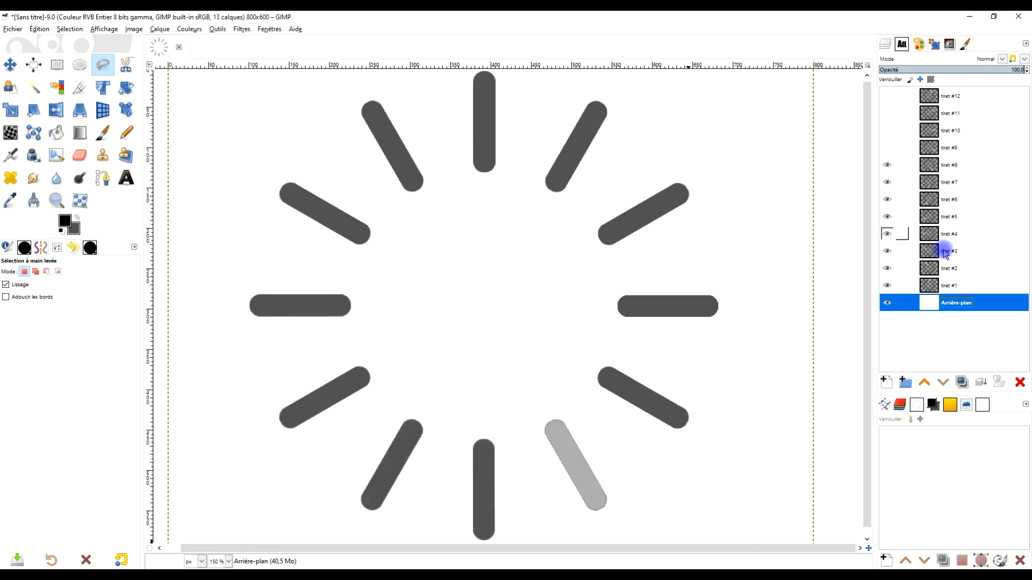
Step: Reverse the order of the layers and move the "Arrière-plan" layer back to the bottom of the stack
{"action": "left_click", "coordinate": [161, 30]}
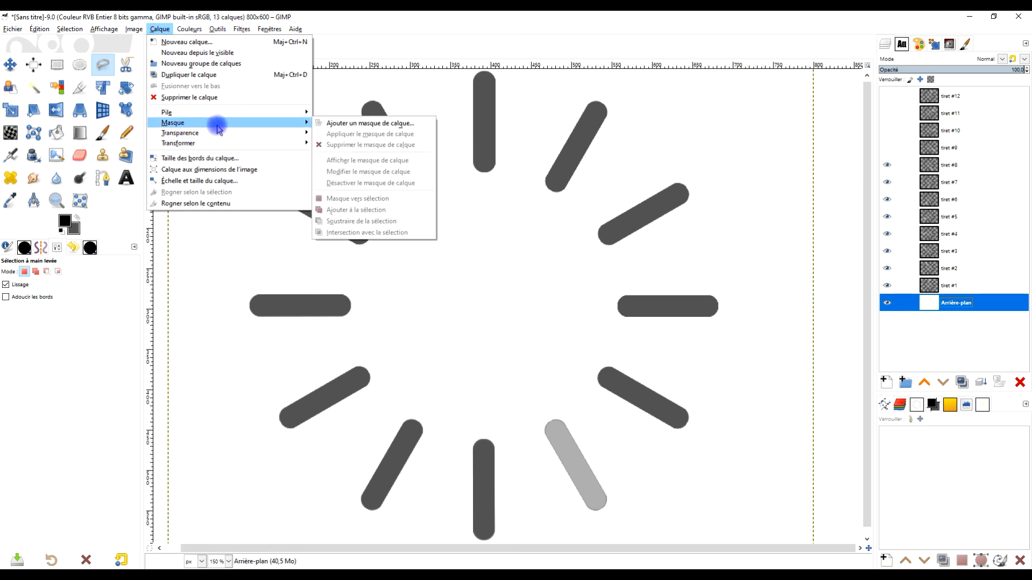
{"action": "mouse_move", "coordinate": [222, 114]}
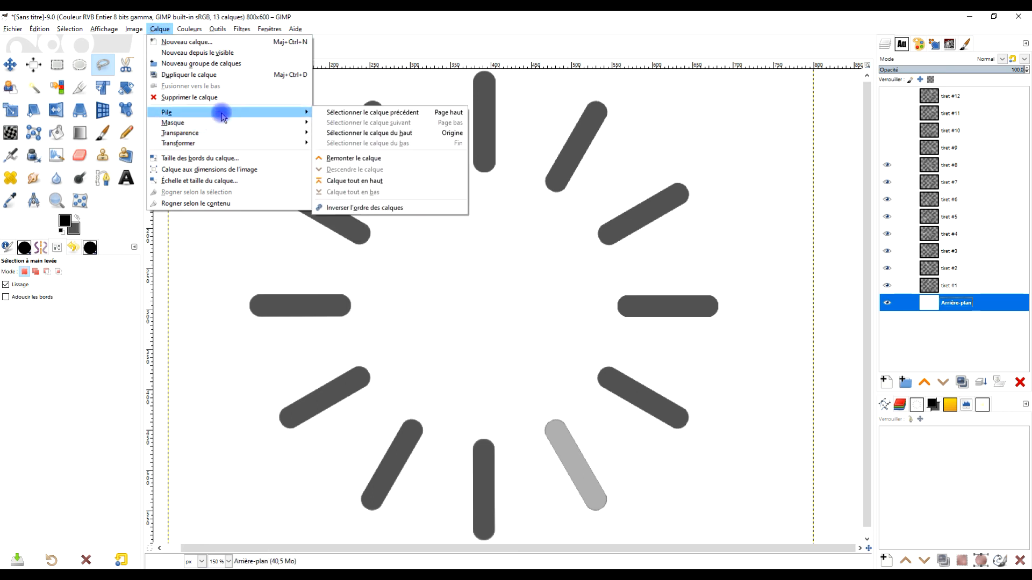
{"action": "left_click", "coordinate": [395, 208]}
{"action": "left_click_drag", "start_coordinate": [960, 107], "coordinate": [948, 303]}
Step: Select the "tiret #12" layer and leave only it and the "Arrière-plan" layer visible
{"action": "left_click_drag", "start_coordinate": [889, 239], "coordinate": [887, 285]}
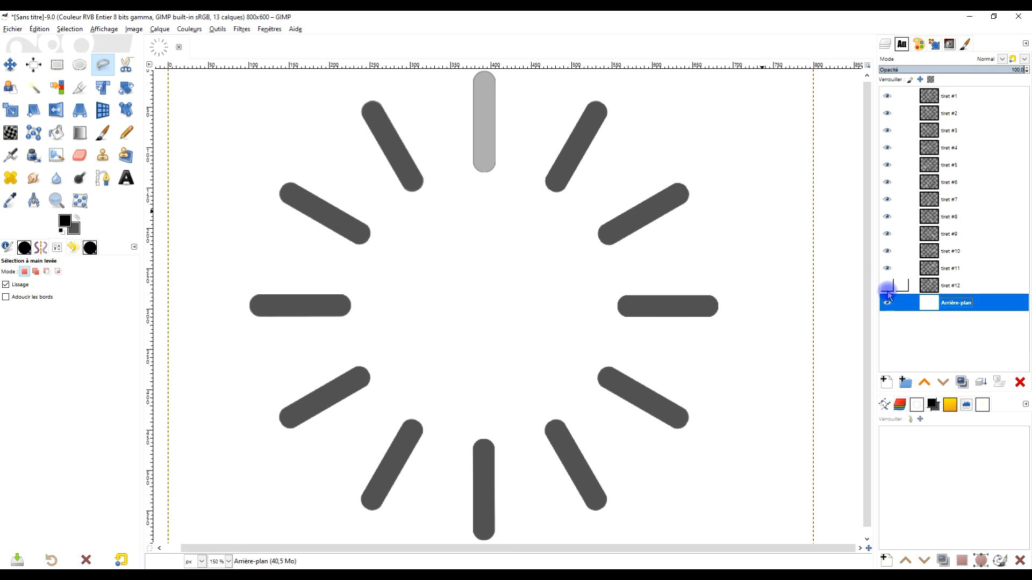
{"action": "left_click", "coordinate": [963, 290]}
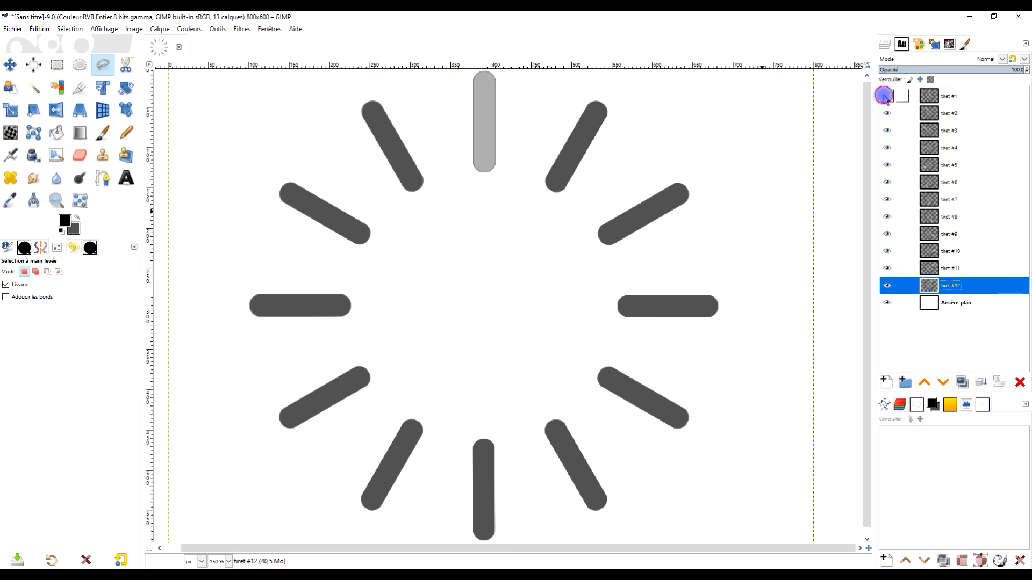
{"action": "left_click_drag", "start_coordinate": [888, 97], "coordinate": [887, 135]}
{"action": "left_click", "coordinate": [887, 158]}
{"action": "left_click", "coordinate": [889, 286], "text": "shift"}
{"action": "left_click", "coordinate": [887, 302]}
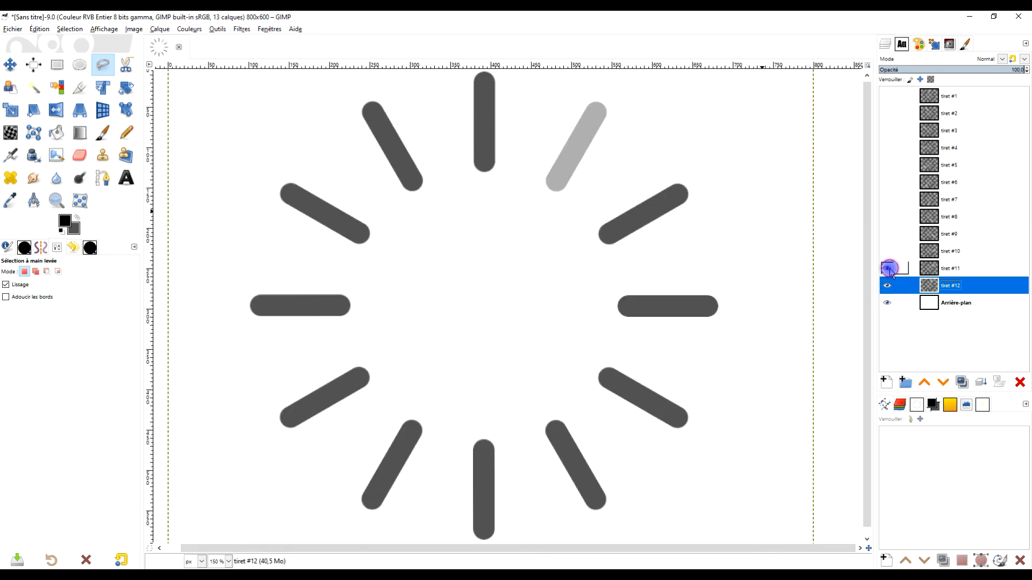
Step: Make the dash layers visible one by one from "tiret #11" up to "tiret #1", checking the clockwise rotation
{"action": "left_click", "coordinate": [888, 269]}
{"action": "left_click", "coordinate": [887, 251]}
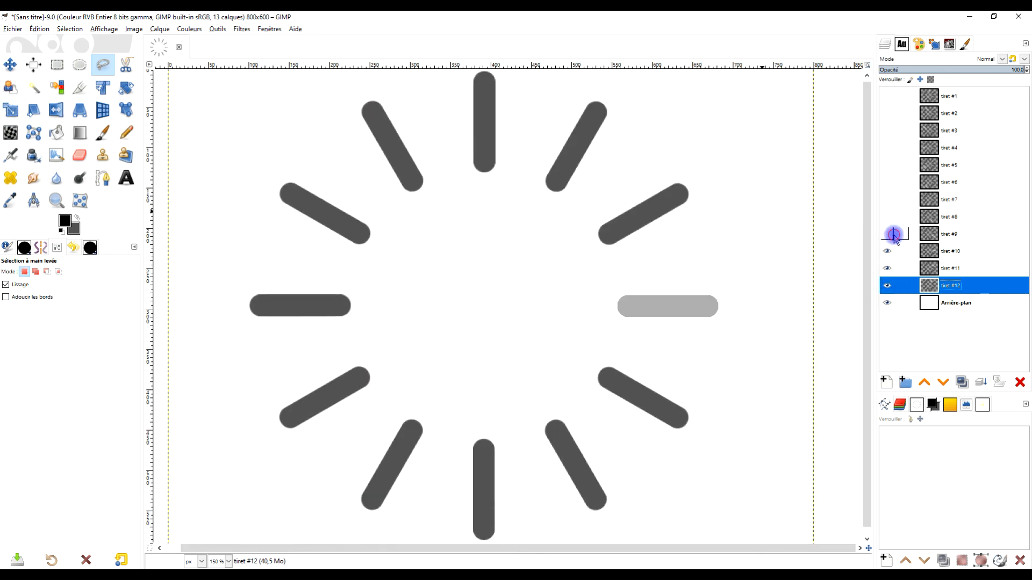
{"action": "left_click", "coordinate": [893, 234]}
{"action": "left_click", "coordinate": [888, 217]}
{"action": "left_click", "coordinate": [887, 200]}
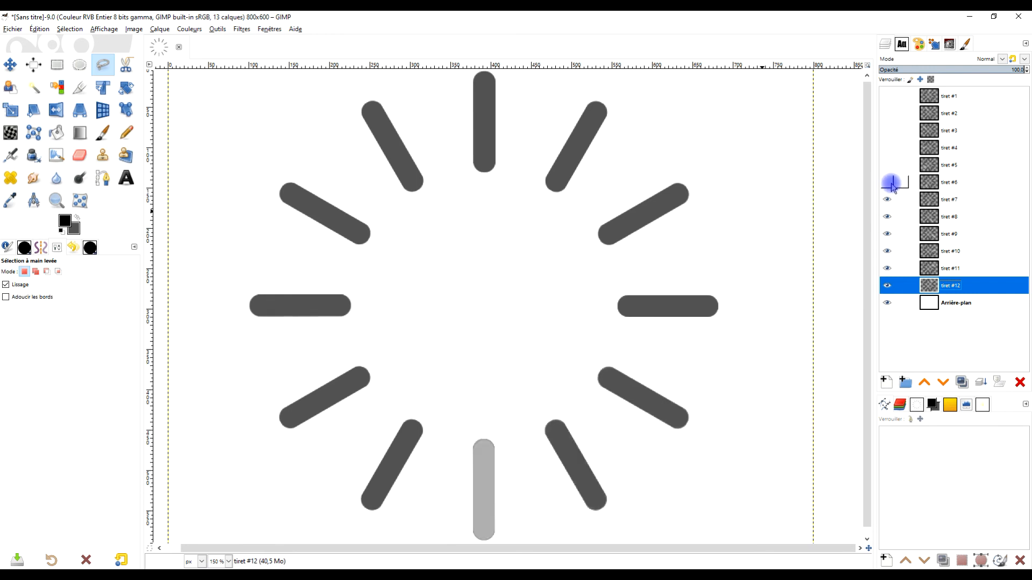
{"action": "left_click", "coordinate": [887, 182]}
{"action": "left_click", "coordinate": [887, 165]}
{"action": "left_click", "coordinate": [887, 148]}
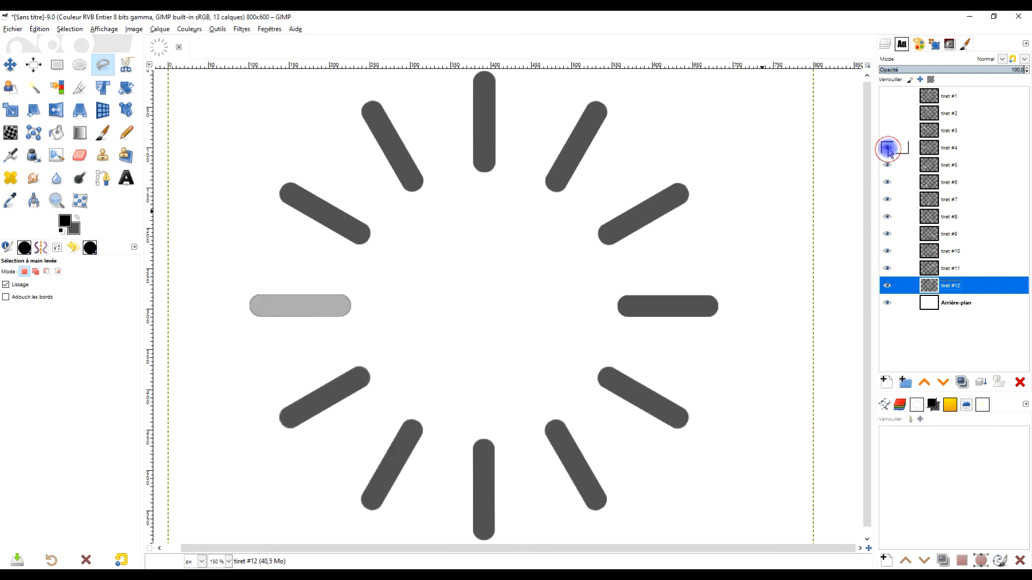
{"action": "left_click", "coordinate": [887, 130]}
{"action": "left_click", "coordinate": [885, 114]}
{"action": "left_click", "coordinate": [886, 98]}
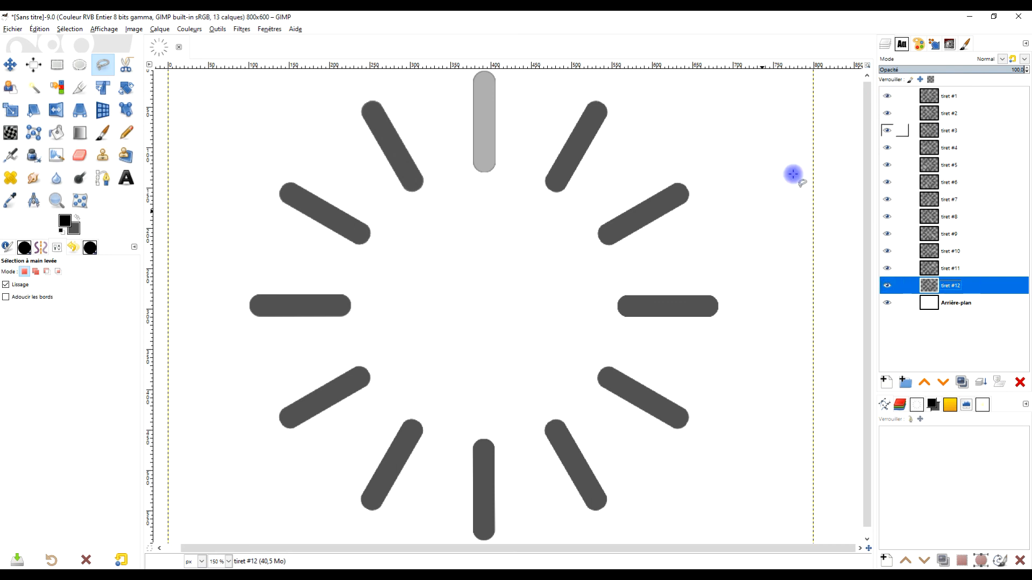
Step: Select the "Arrière-plan" layer and open the animation playback preview (Rejouer l'animation)
{"action": "left_click", "coordinate": [956, 302]}
{"action": "left_click", "coordinate": [242, 28]}
{"action": "mouse_move", "coordinate": [260, 222]}
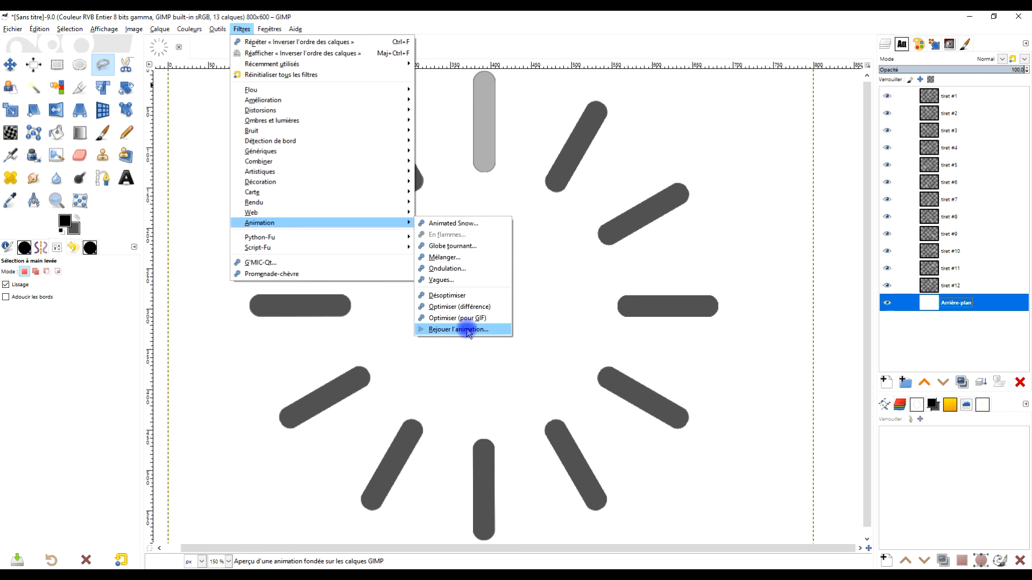
{"action": "left_click", "coordinate": [467, 330]}
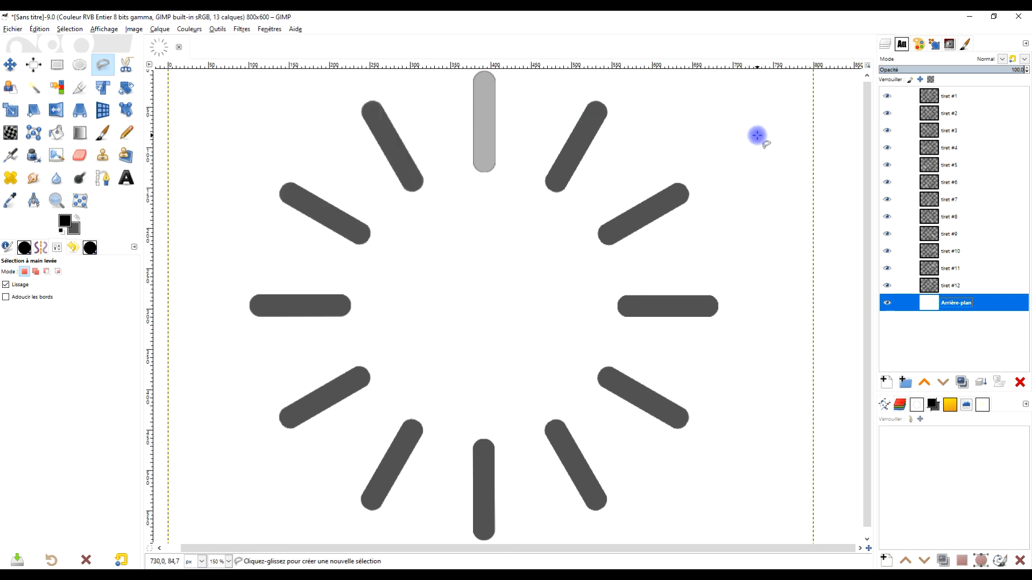
{"action": "left_click_drag", "start_coordinate": [420, 151], "coordinate": [471, 68]}
Step: Play the animation preview at 51 % zoom with one frame per layer (Une image par calque), then close the preview
{"action": "left_click", "coordinate": [487, 434]}
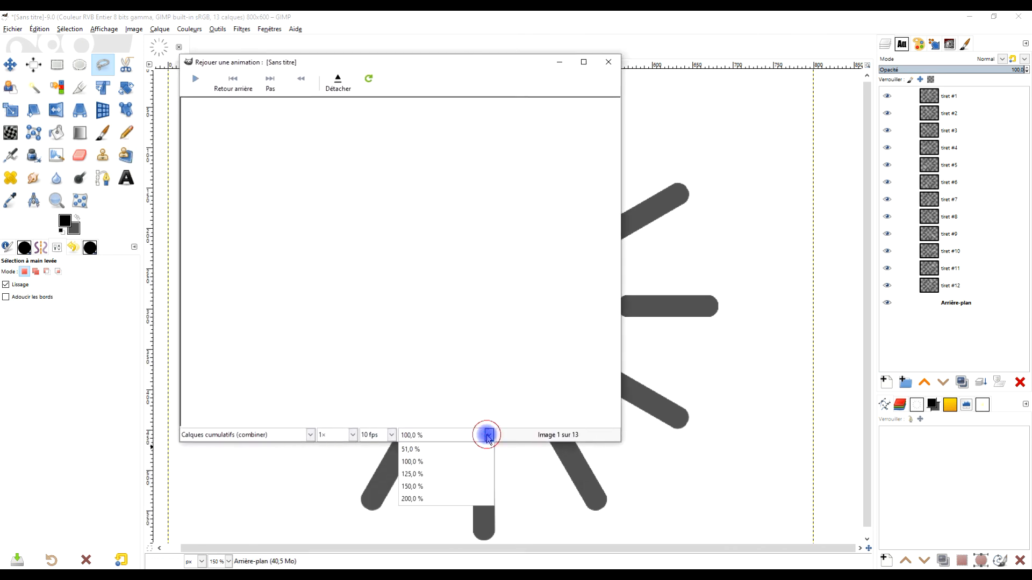
{"action": "left_click", "coordinate": [422, 449]}
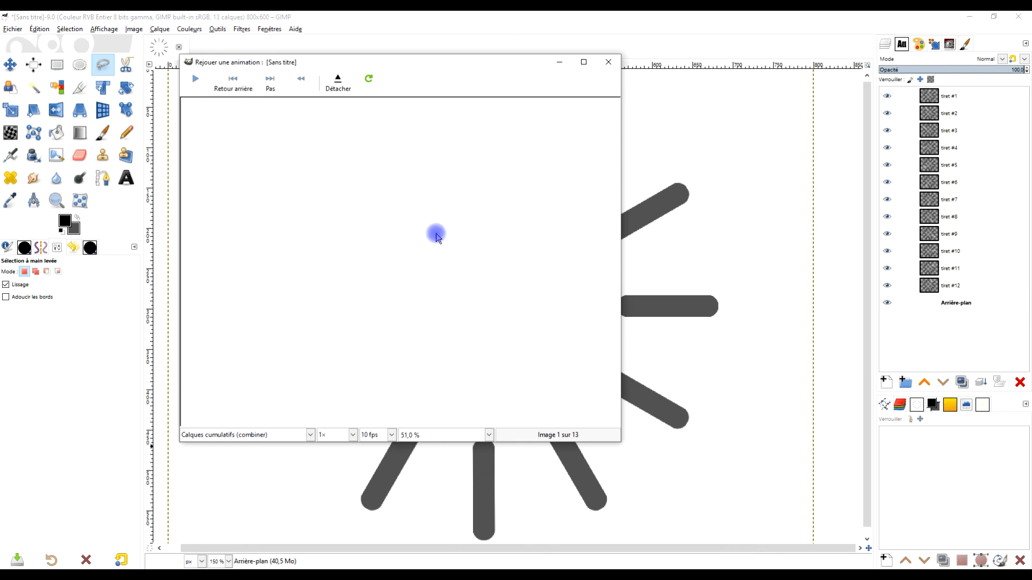
{"action": "left_click", "coordinate": [300, 434]}
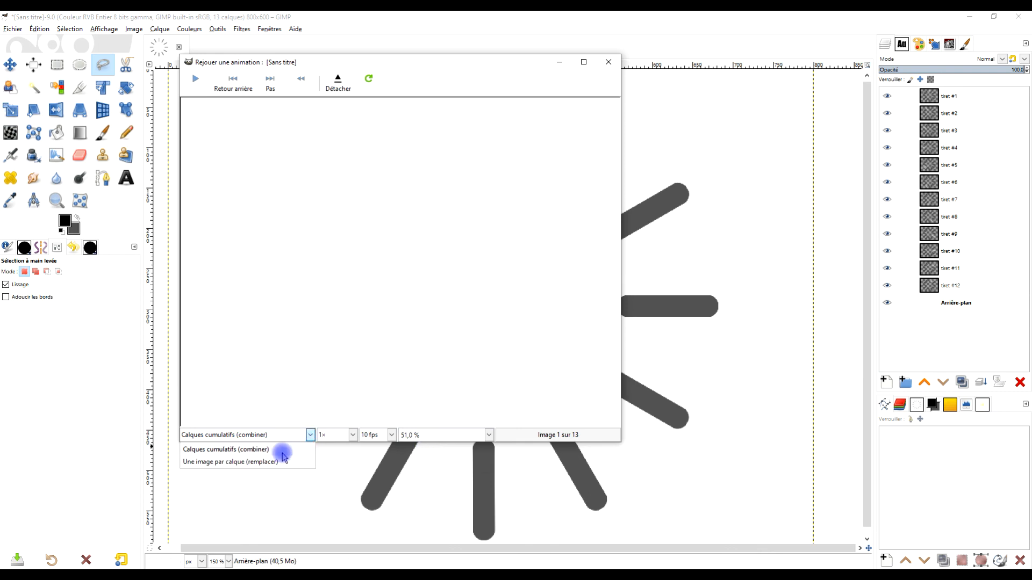
{"action": "left_click", "coordinate": [269, 463]}
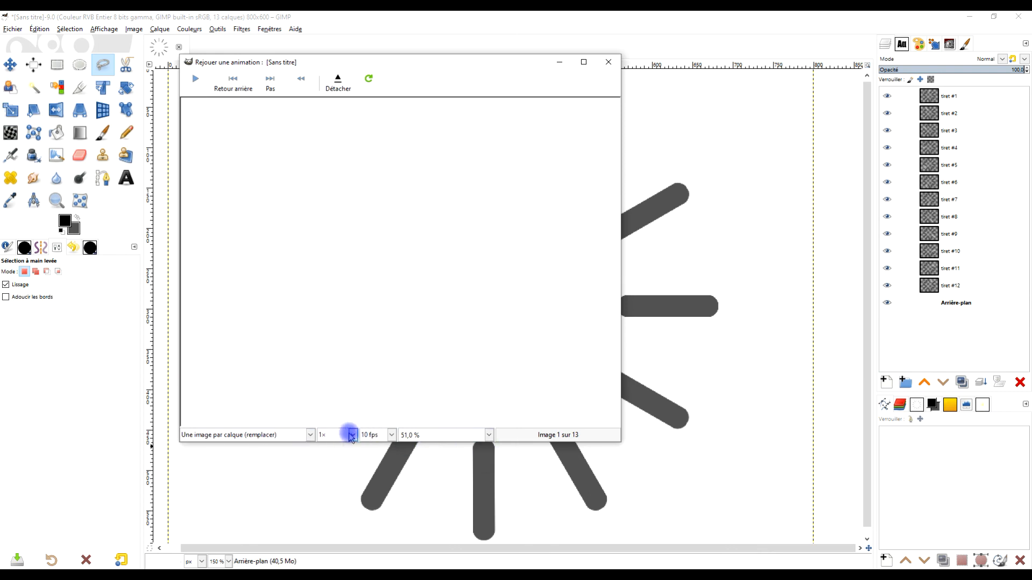
{"action": "left_click", "coordinate": [196, 80]}
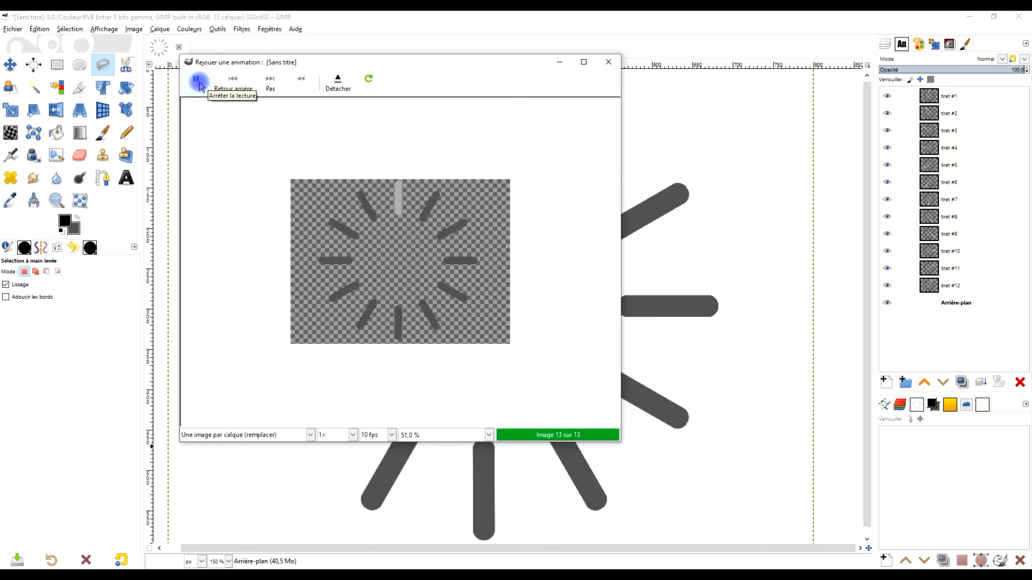
{"action": "left_click", "coordinate": [606, 67]}
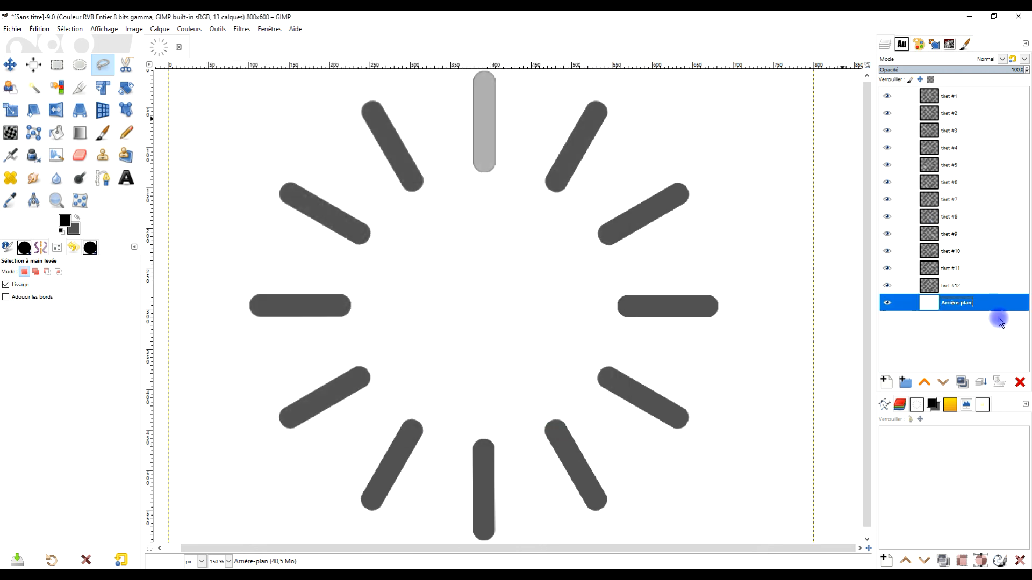
Step: Delete the "Arrière-plan" layer and start exporting the image as animation-temps.gif in the GIMP folder
{"action": "left_click", "coordinate": [1020, 382]}
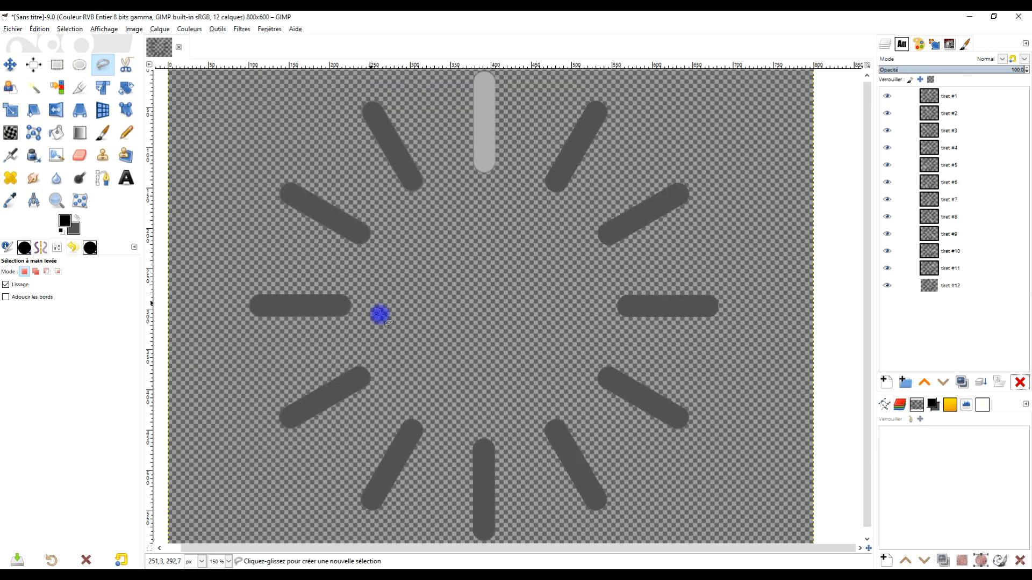
{"action": "left_click", "coordinate": [12, 30]}
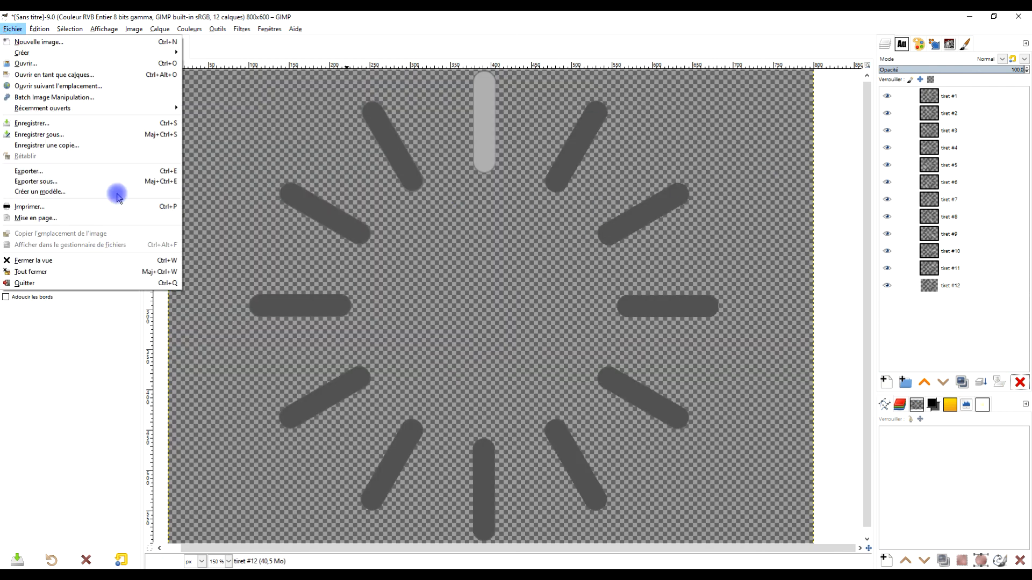
{"action": "left_click", "coordinate": [115, 171]}
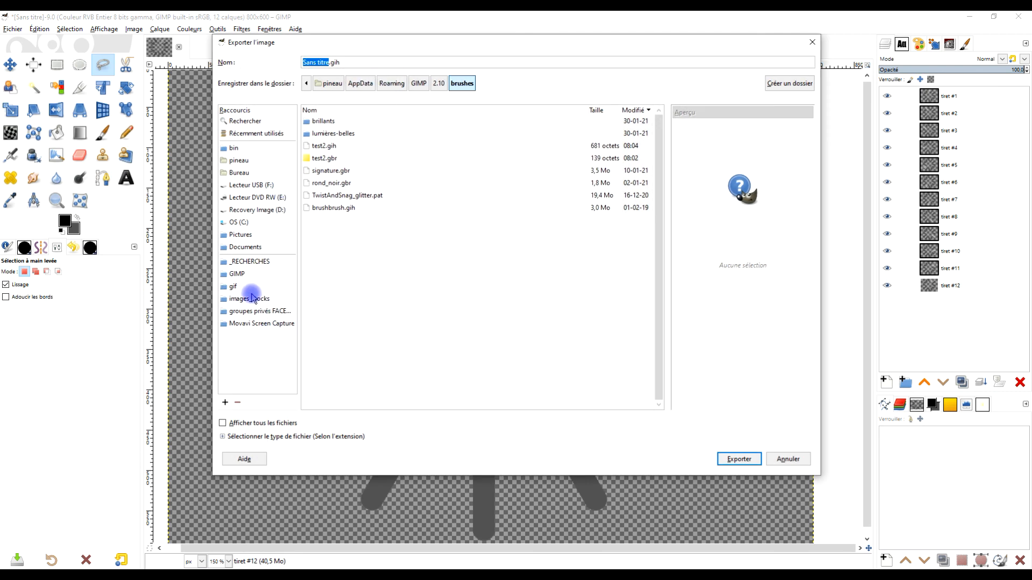
{"action": "left_click", "coordinate": [246, 277]}
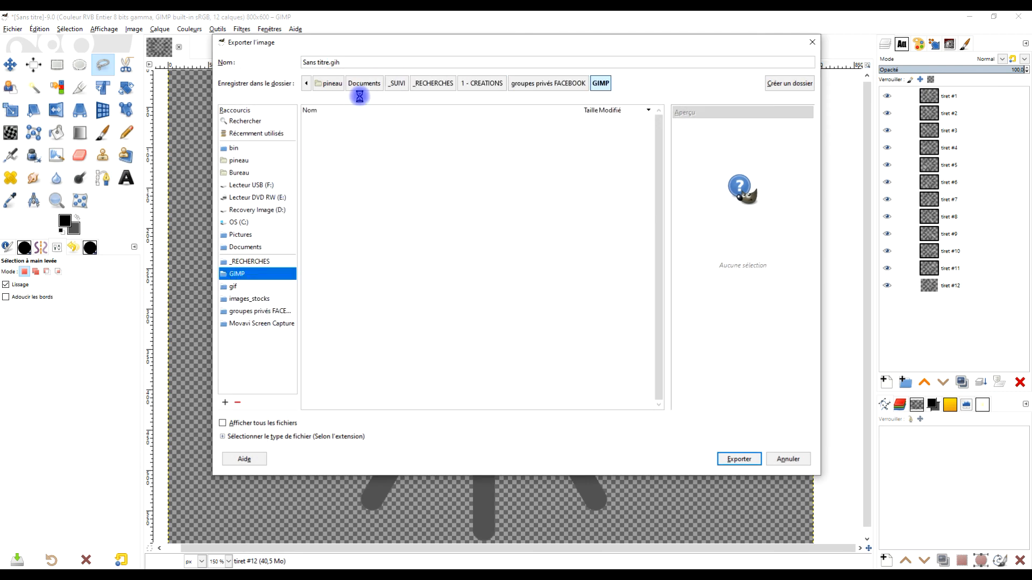
{"action": "left_click_drag", "start_coordinate": [344, 59], "coordinate": [164, 54]}
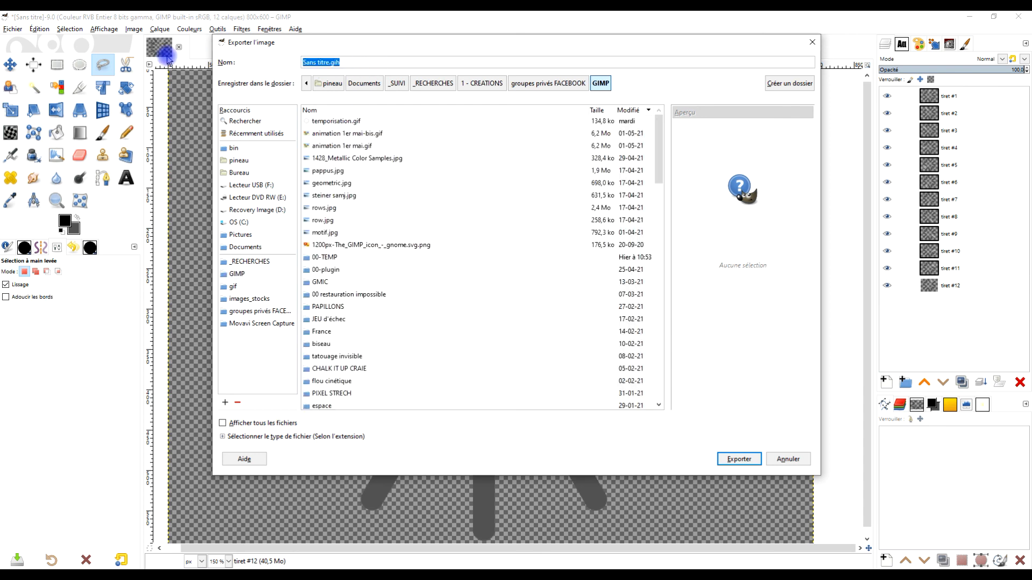
{"action": "type", "text": "animation"}
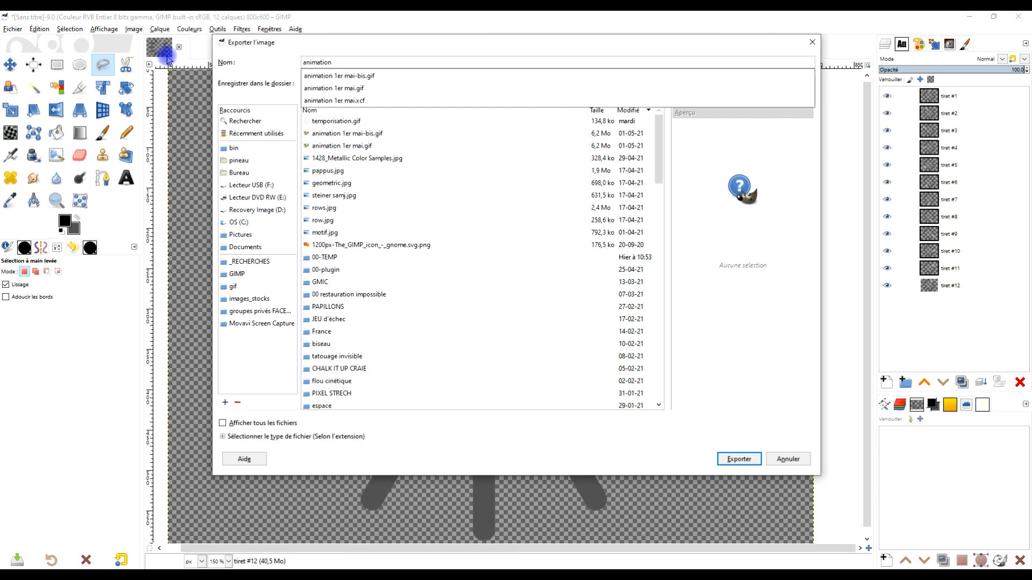
{"action": "type", "text": "-"}
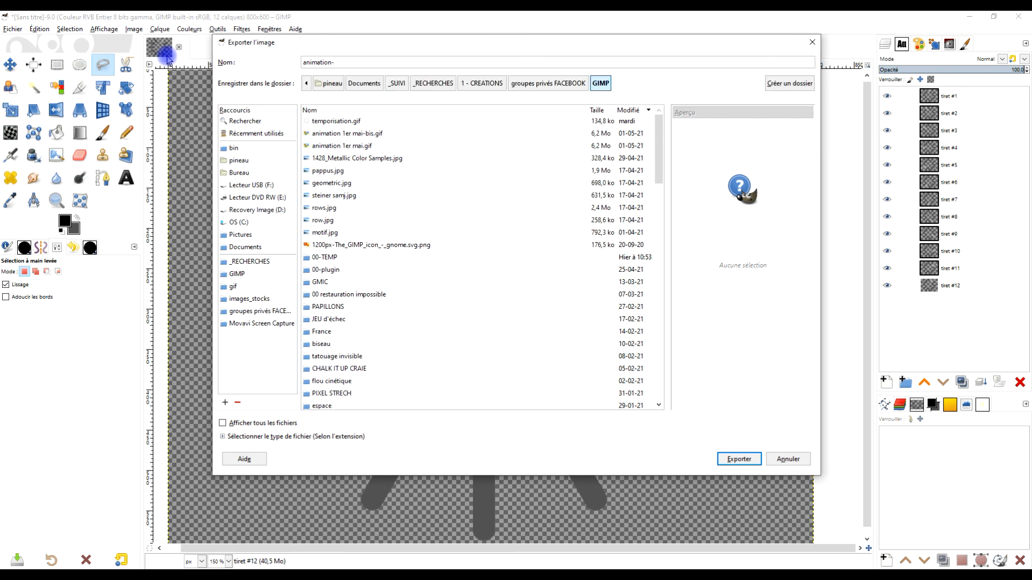
{"action": "type", "text": "t"}
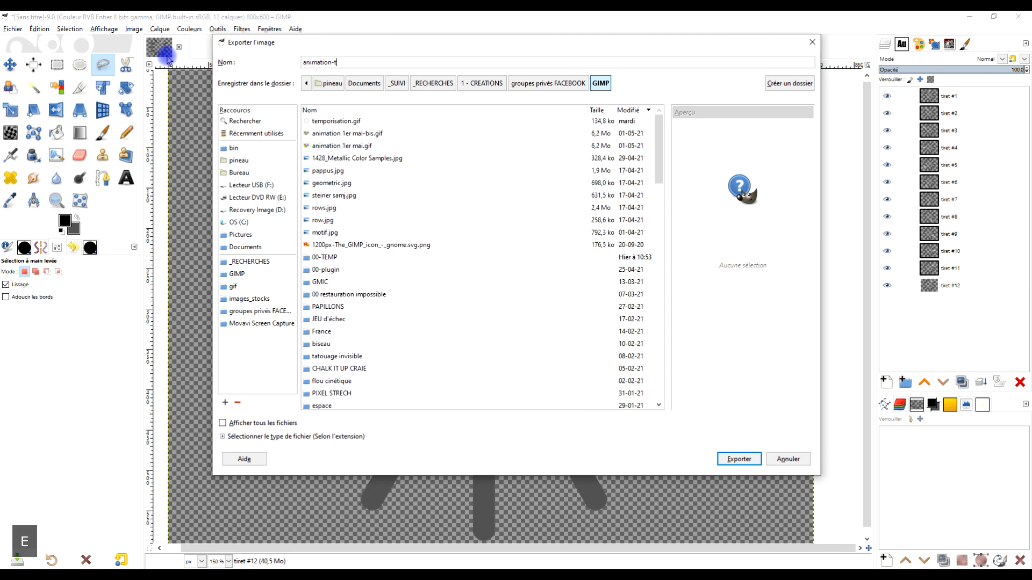
{"action": "type", "text": "emps"}
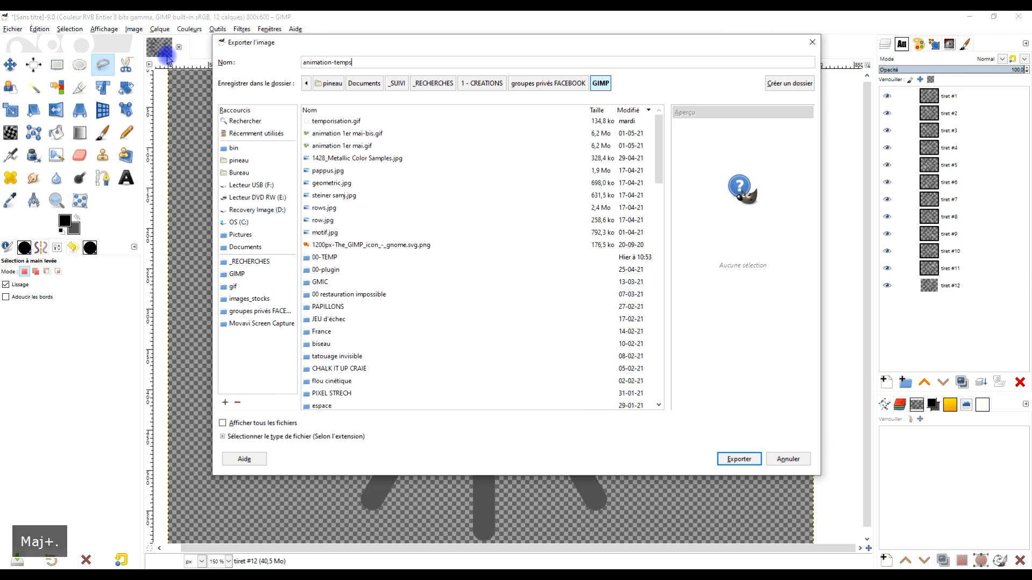
{"action": "type", "text": ".gif"}
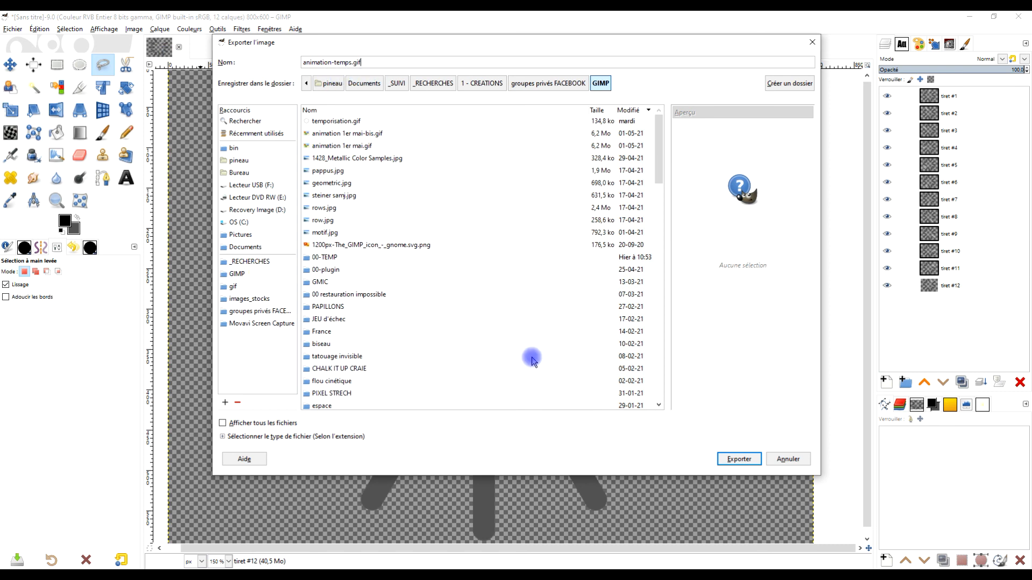
{"action": "left_click", "coordinate": [738, 460]}
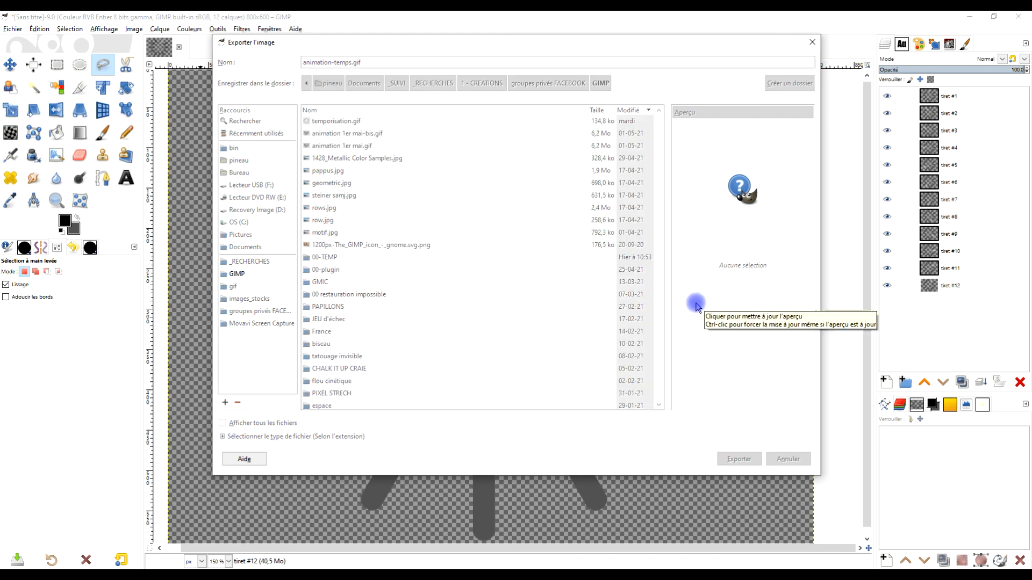
Step: Export the GIF as an animation with a 200 ms delay and "Une image par calque (remplacer)", applying both settings to all frames
{"action": "left_click", "coordinate": [414, 291]}
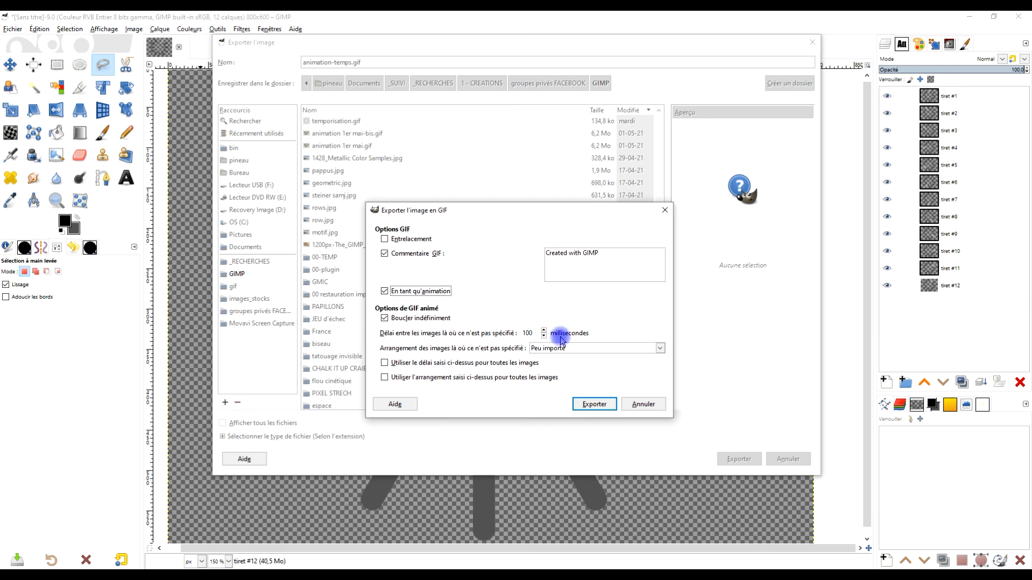
{"action": "left_click", "coordinate": [460, 363]}
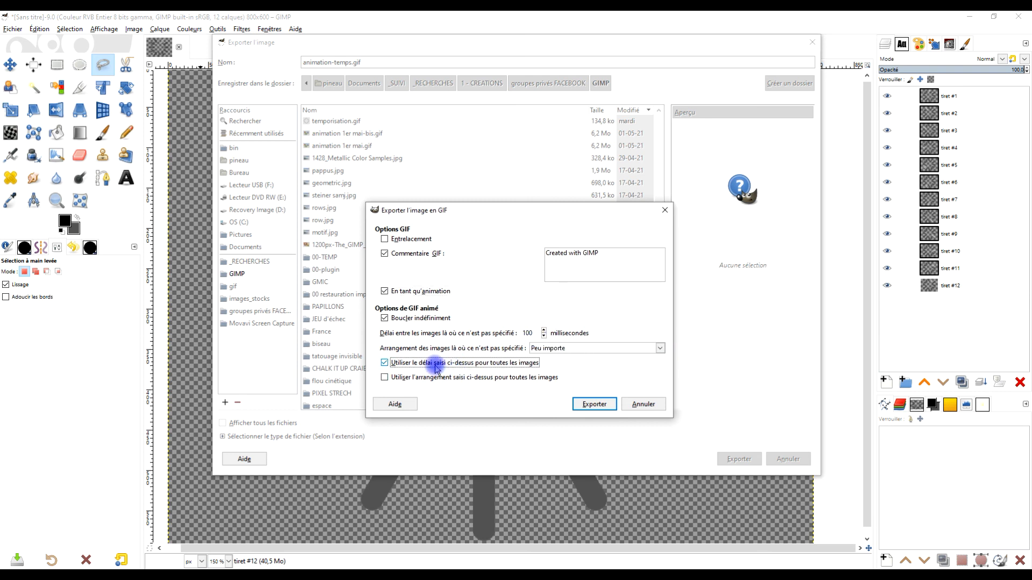
{"action": "left_click", "coordinate": [480, 378]}
{"action": "left_click", "coordinate": [592, 349]}
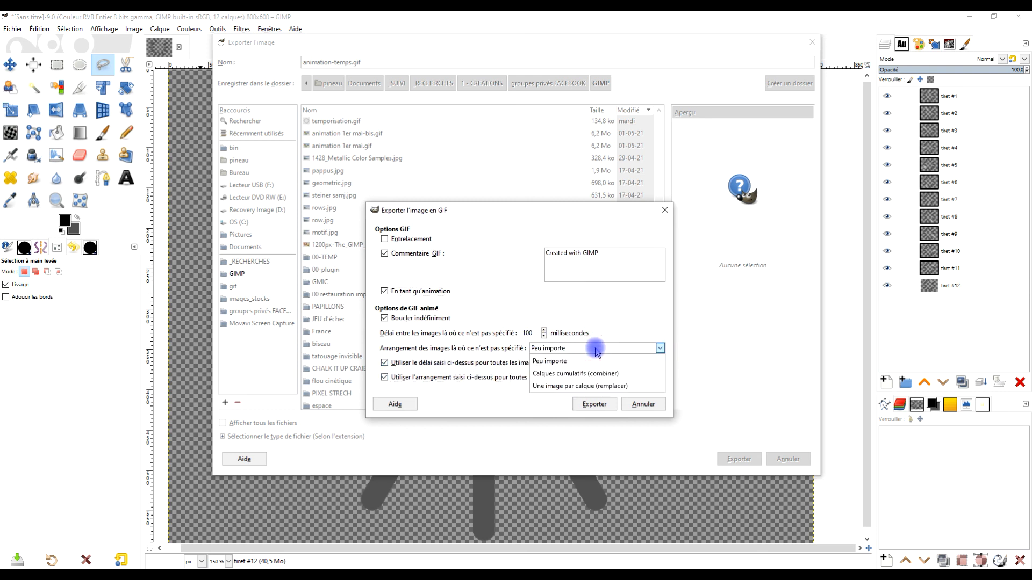
{"action": "left_click", "coordinate": [586, 387]}
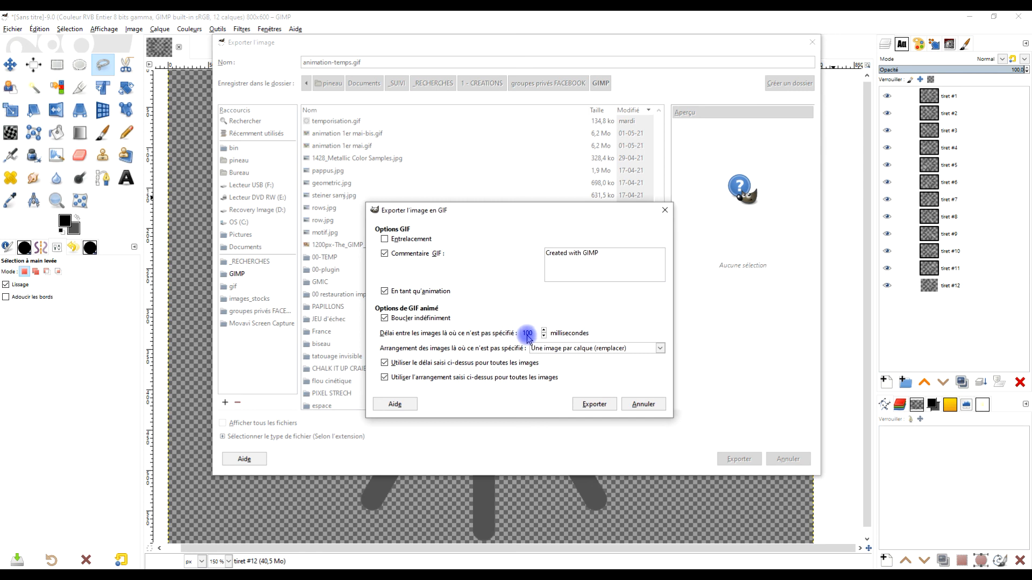
{"action": "left_click_drag", "start_coordinate": [538, 332], "coordinate": [506, 333]}
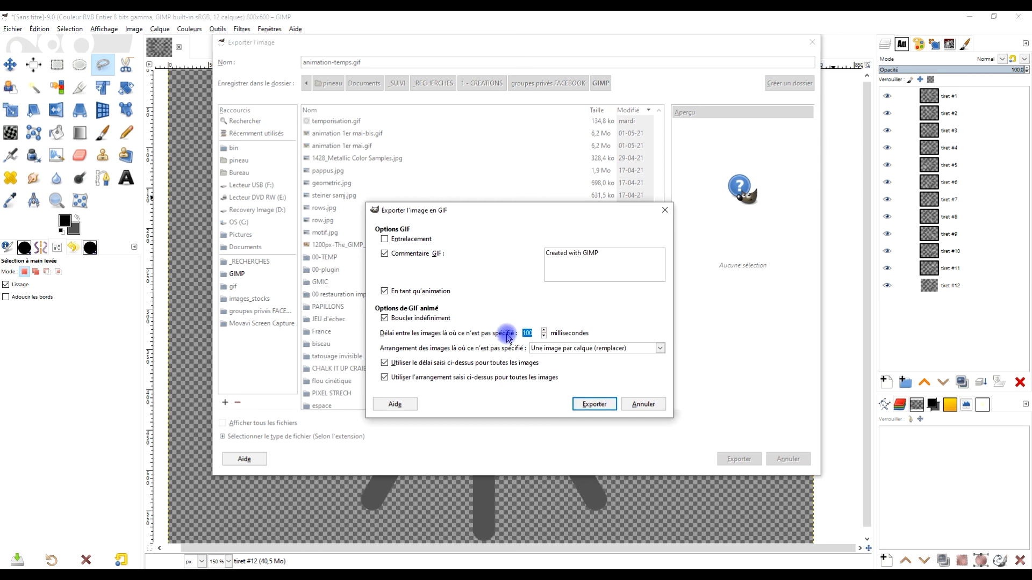
{"action": "type", "text": "2"}
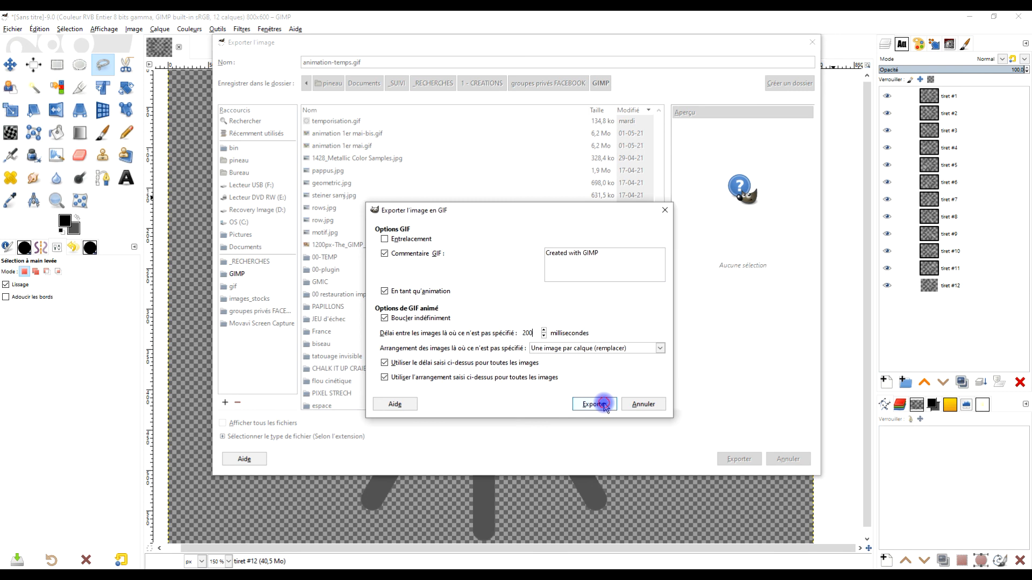
{"action": "left_click", "coordinate": [604, 405]}
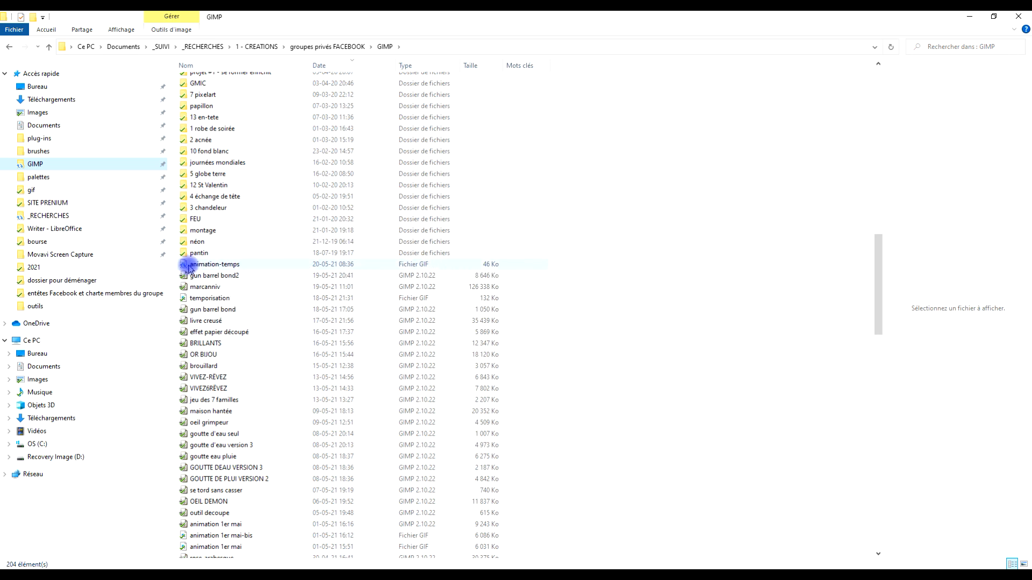
Step: Open the exported animation-temps.gif from the GIMP folder in File Explorer to check its playback in Photos
{"action": "left_click", "coordinate": [226, 265]}
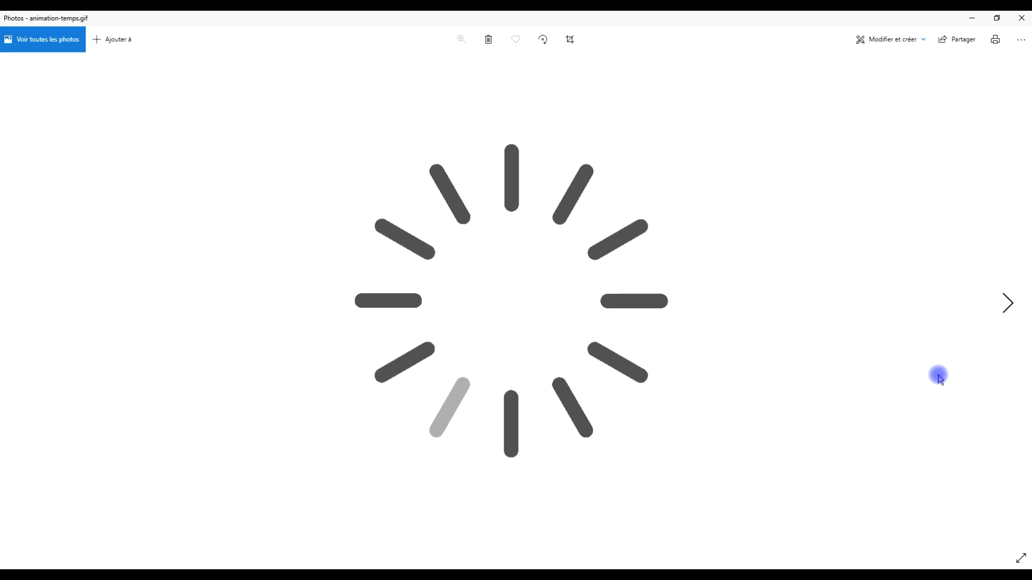